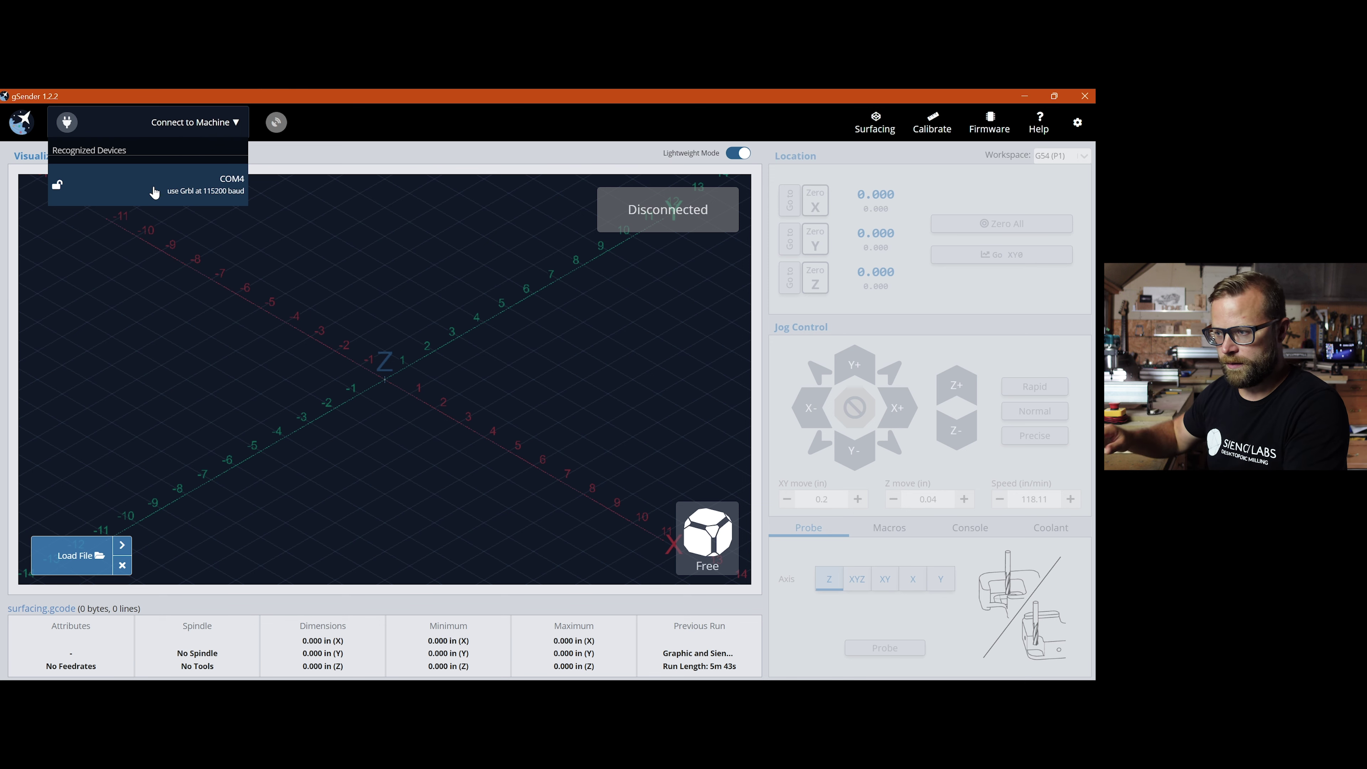
- Connect to the Grbl machine on COM4 at 115200 baud, then browse for a g-code file
{"action": "left_click", "coordinate": [224, 192]}
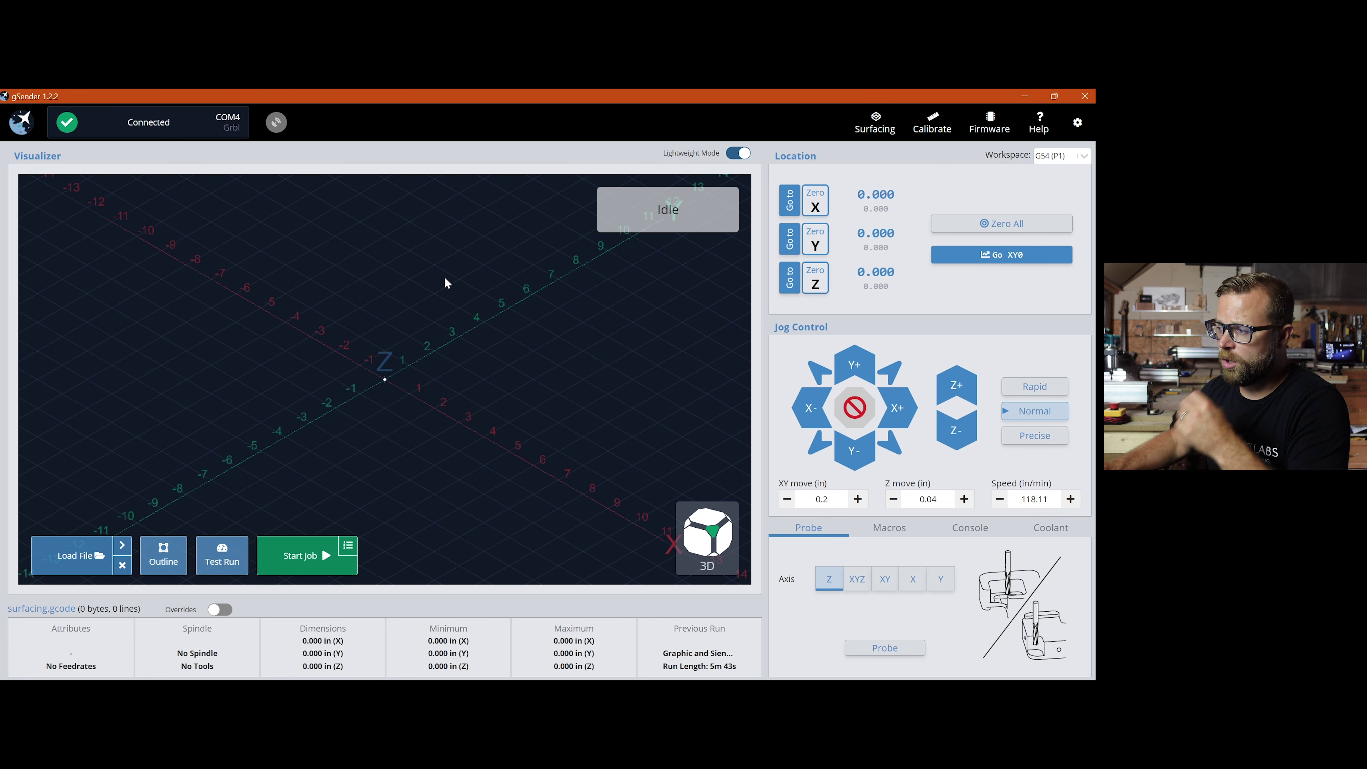
{"action": "left_click", "coordinate": [277, 125]}
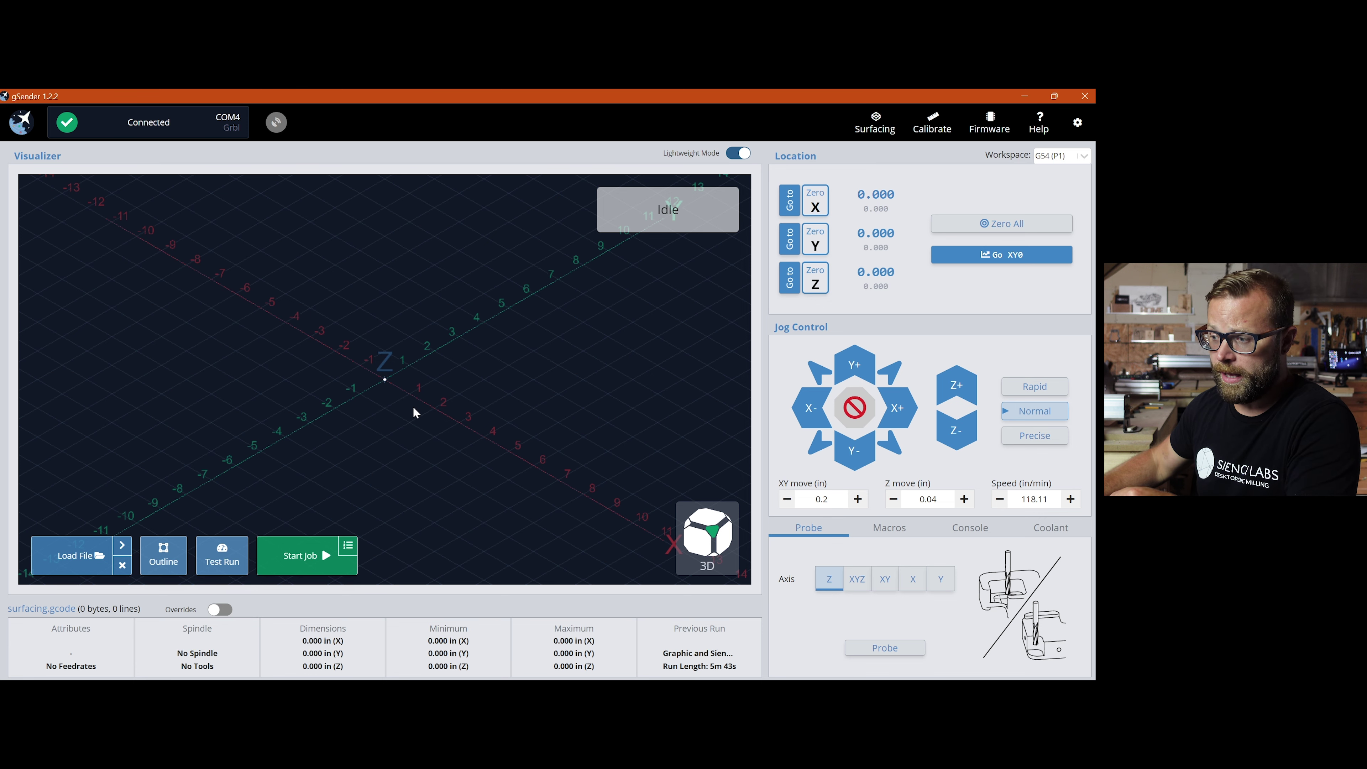
{"action": "left_click", "coordinate": [73, 560]}
- Load 01b Tele Body Front Roughing.gcode and preview its toolpath from an orbited angle and from the top
{"action": "left_click", "coordinate": [241, 249]}
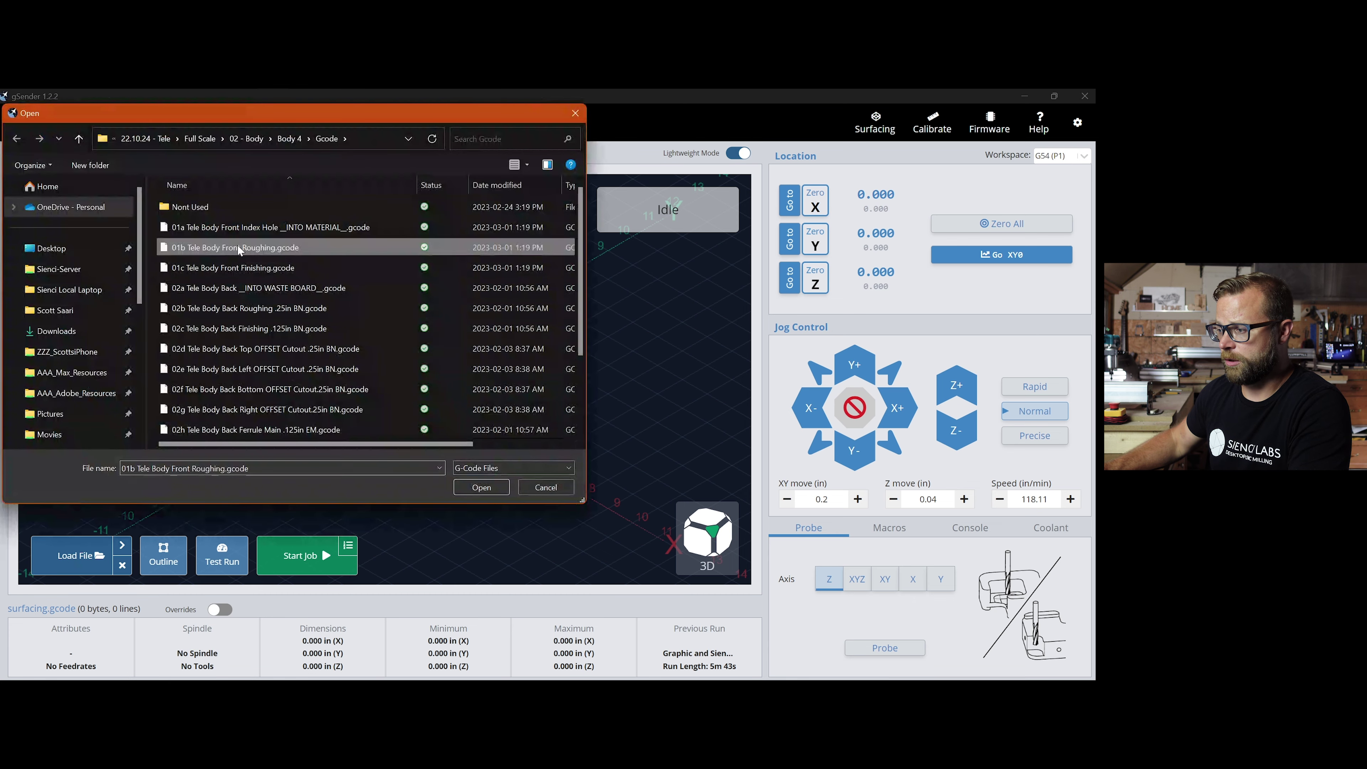
{"action": "left_click", "coordinate": [487, 487]}
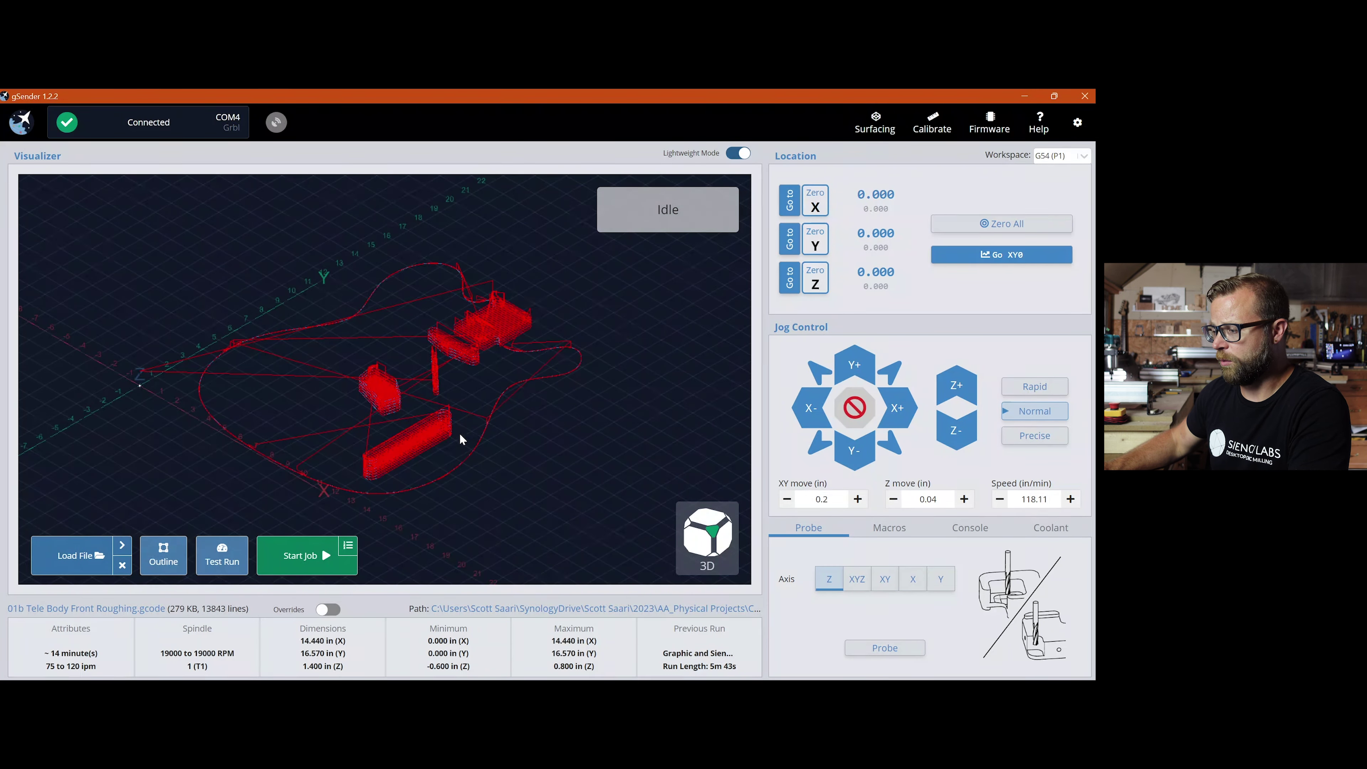
{"action": "left_click_drag", "start_coordinate": [375, 412], "coordinate": [542, 377]}
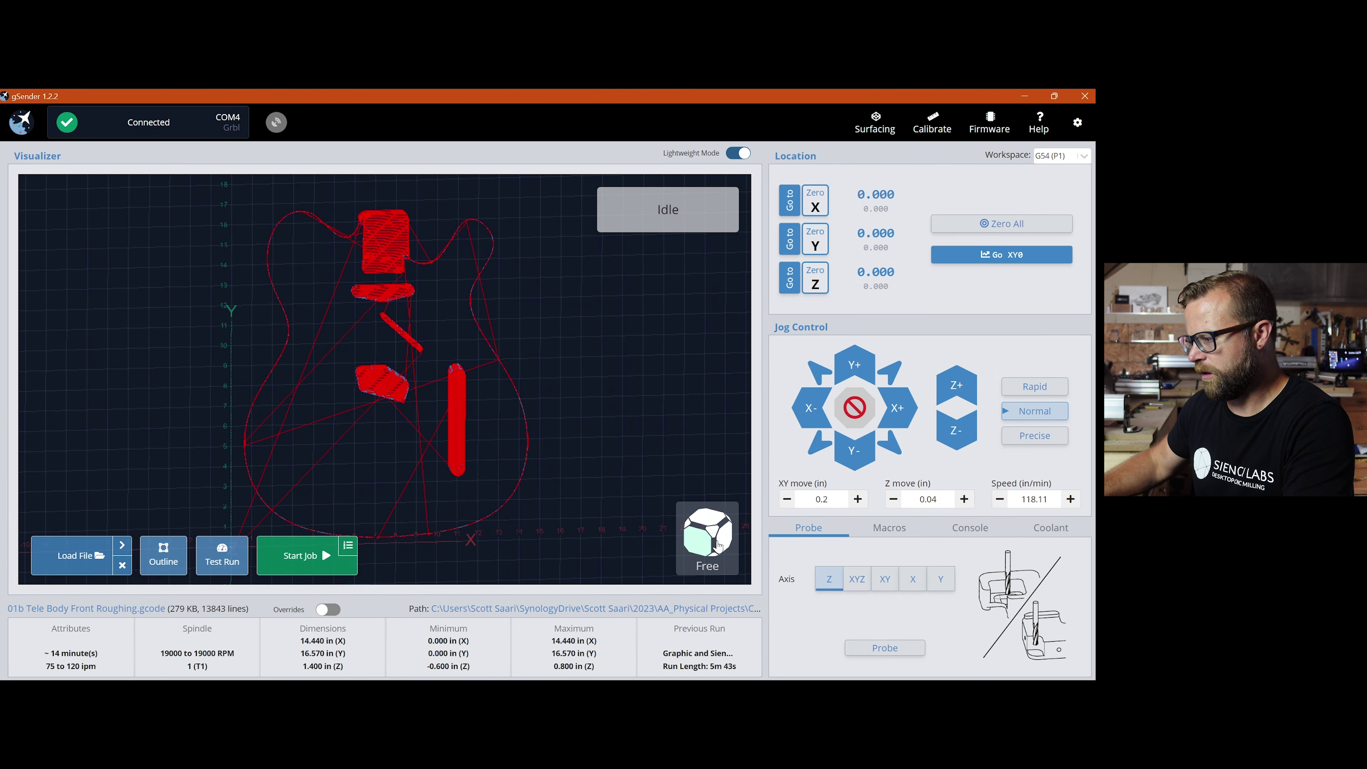
{"action": "left_click", "coordinate": [709, 526]}
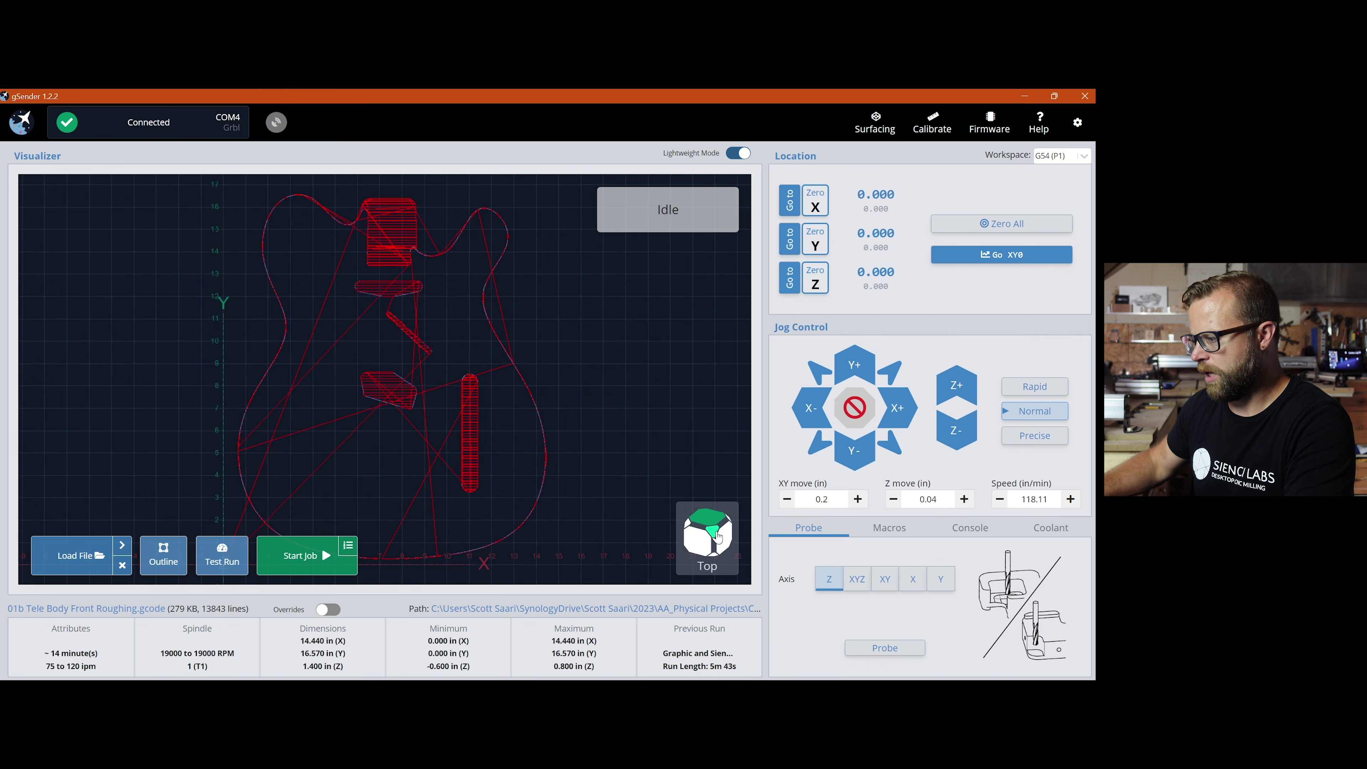
{"action": "left_click", "coordinate": [716, 537]}
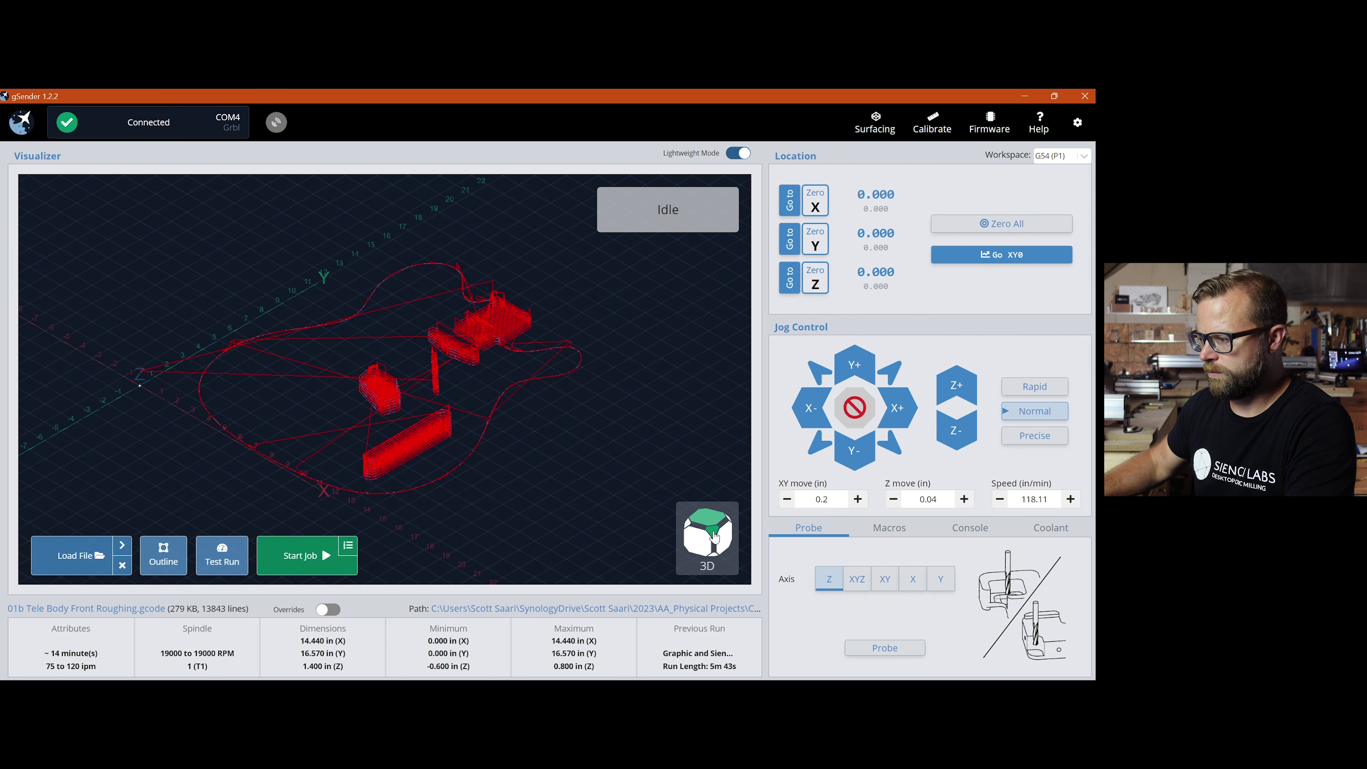
{"action": "left_click", "coordinate": [125, 549]}
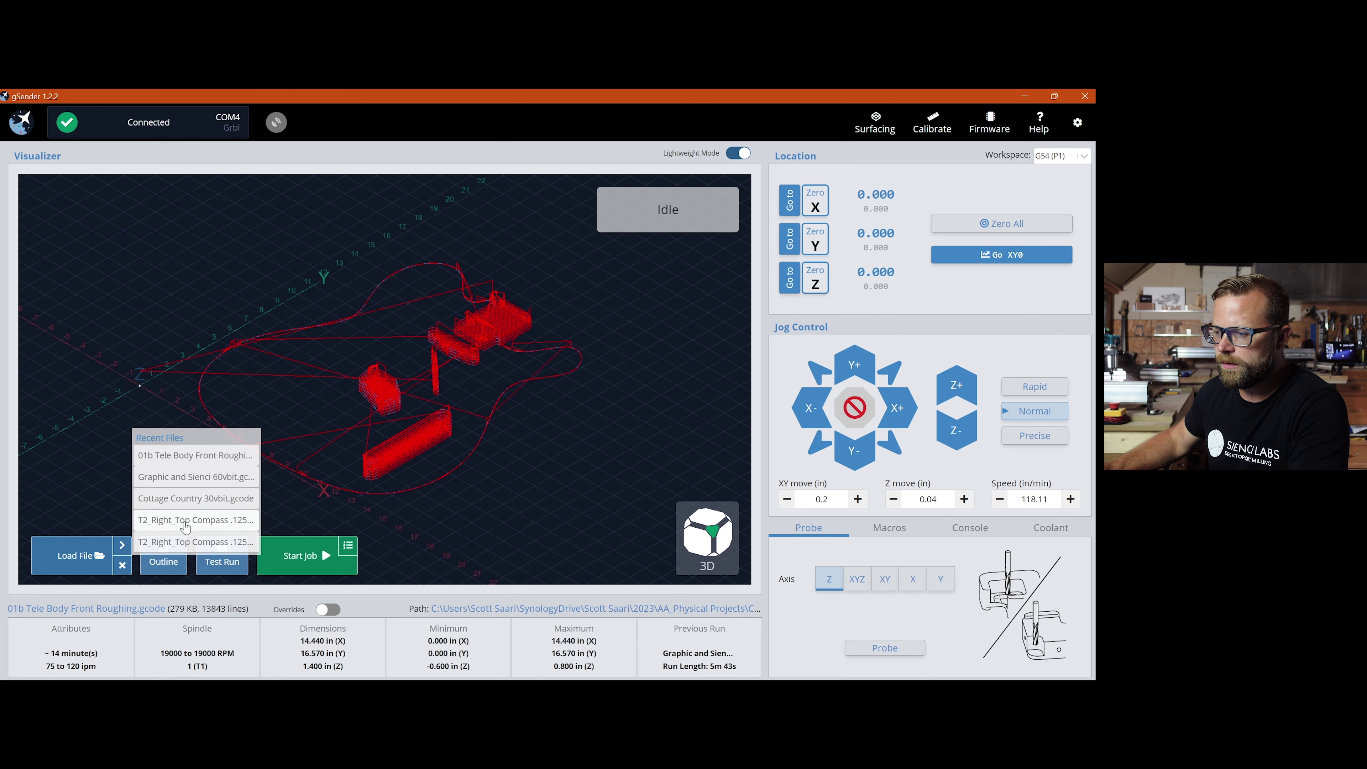
{"action": "mouse_move", "coordinate": [123, 570]}
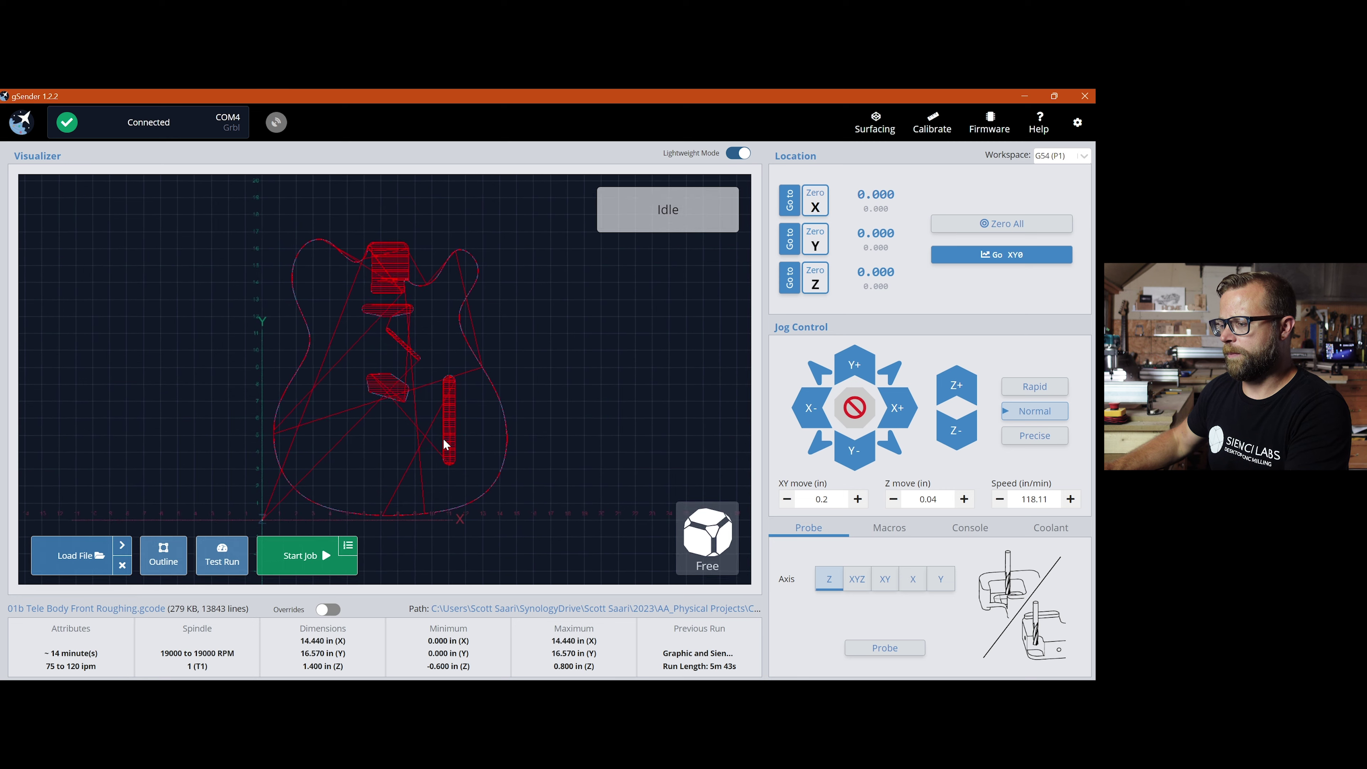
{"action": "scroll", "coordinate": [446, 444], "scroll_direction": "down", "scroll_amount": 1}
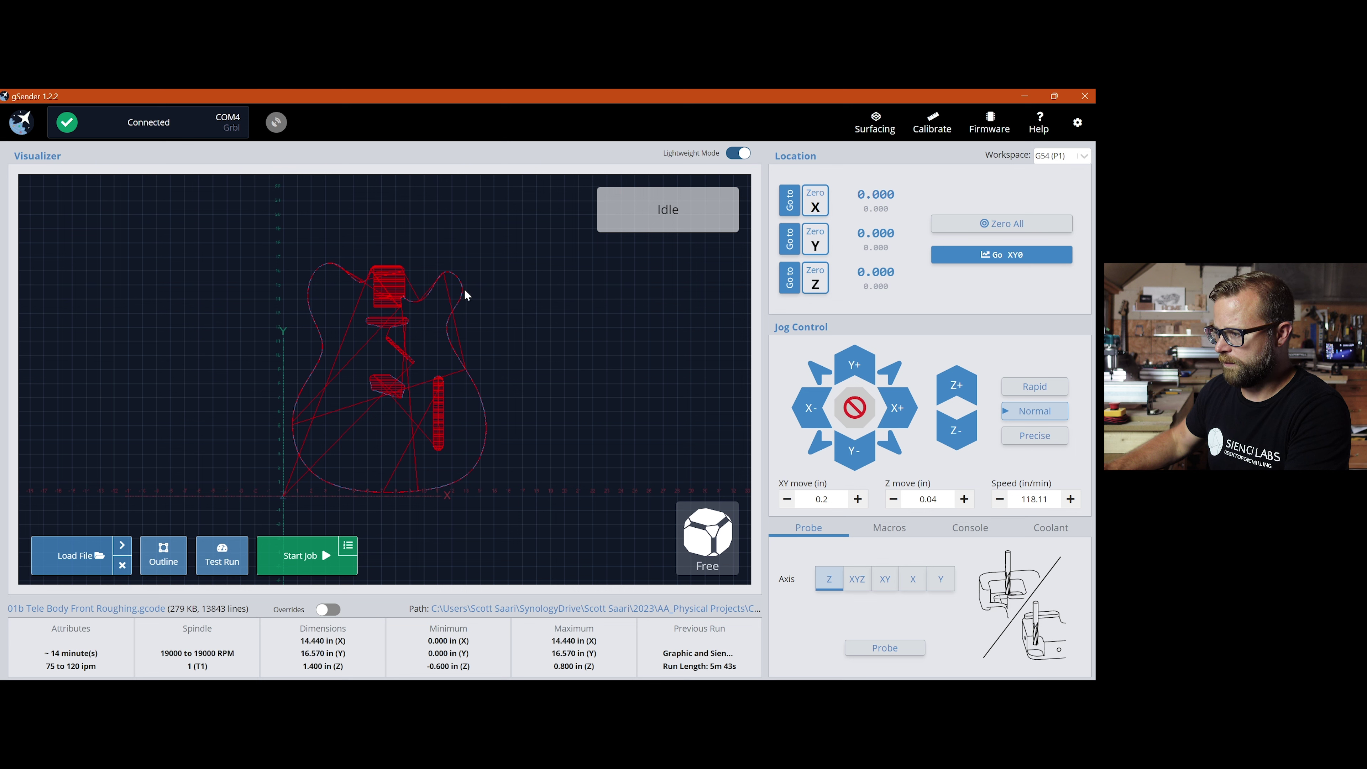
{"action": "left_click", "coordinate": [407, 266]}
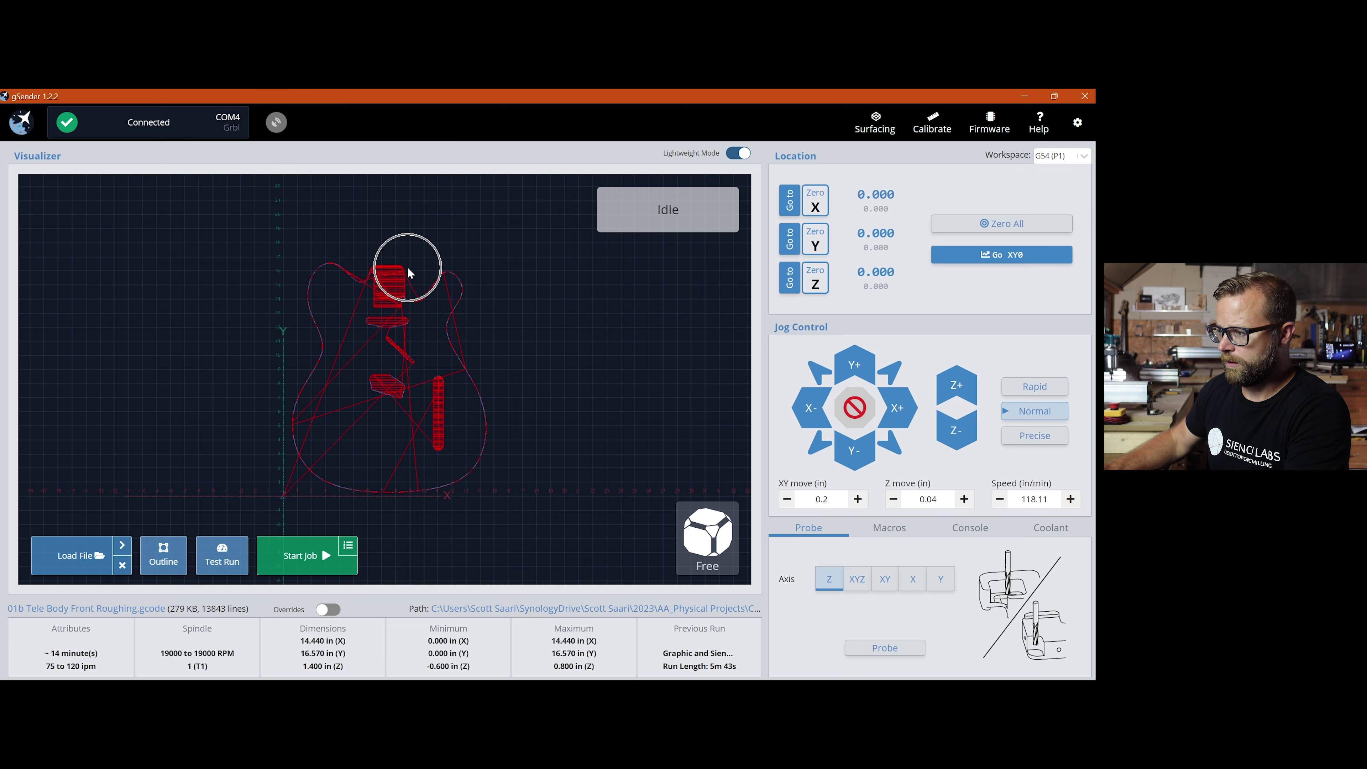
{"action": "left_click", "coordinate": [330, 268]}
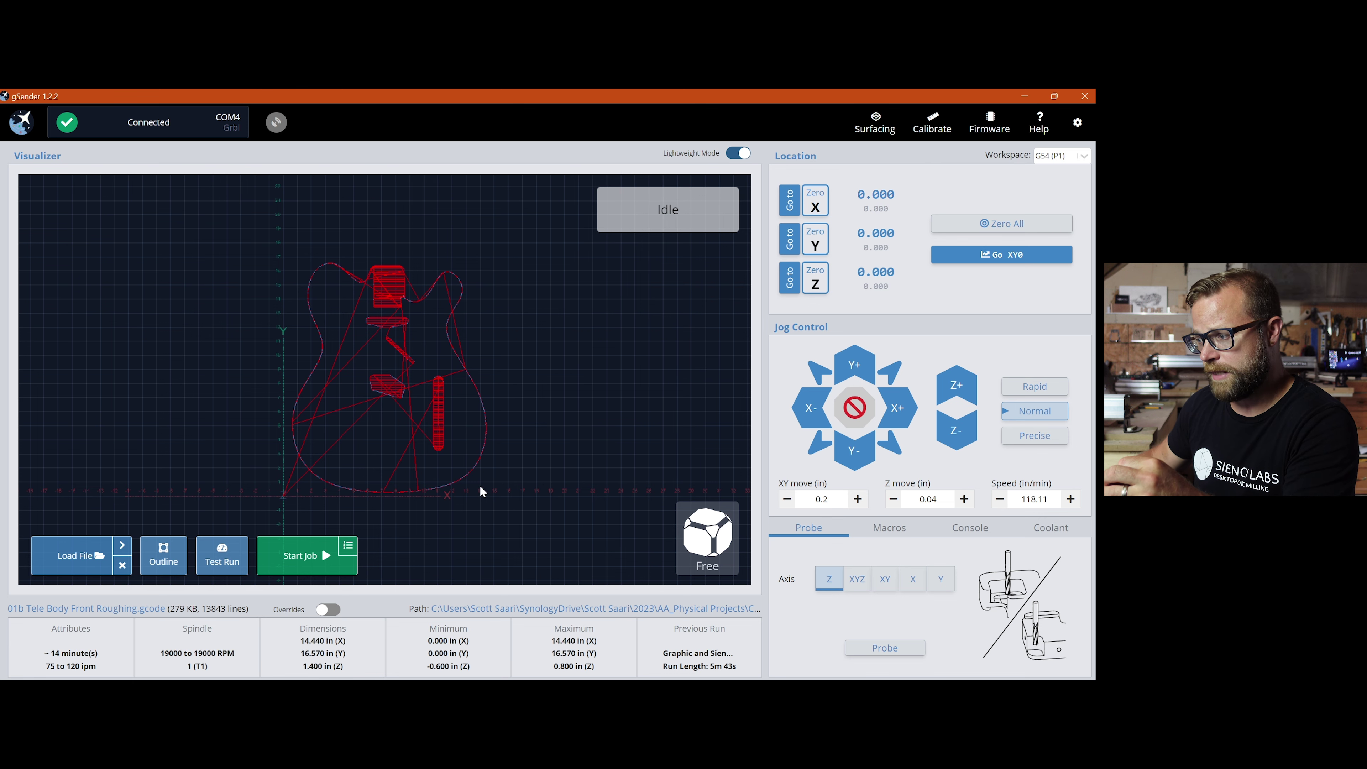
{"action": "left_click", "coordinate": [225, 564]}
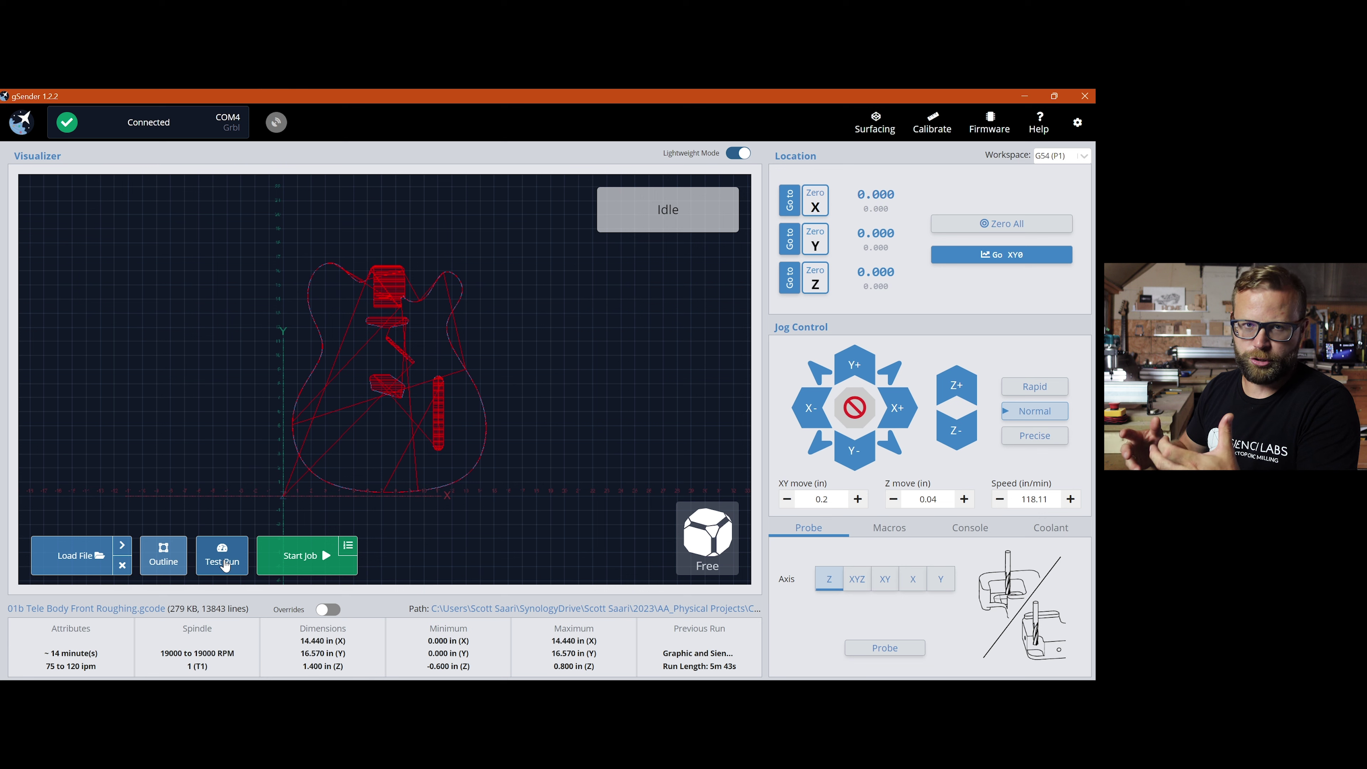
{"action": "left_click", "coordinate": [307, 559]}
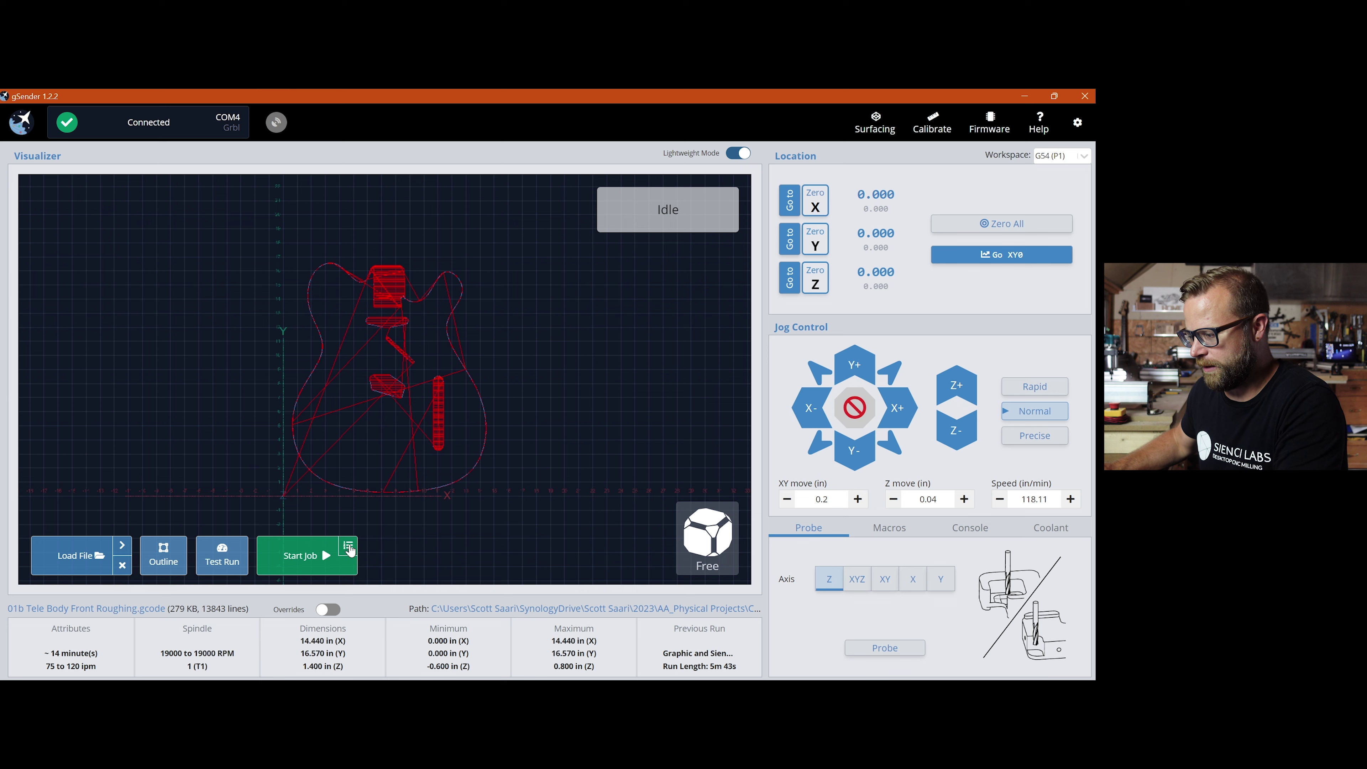
{"action": "left_click", "coordinate": [348, 548]}
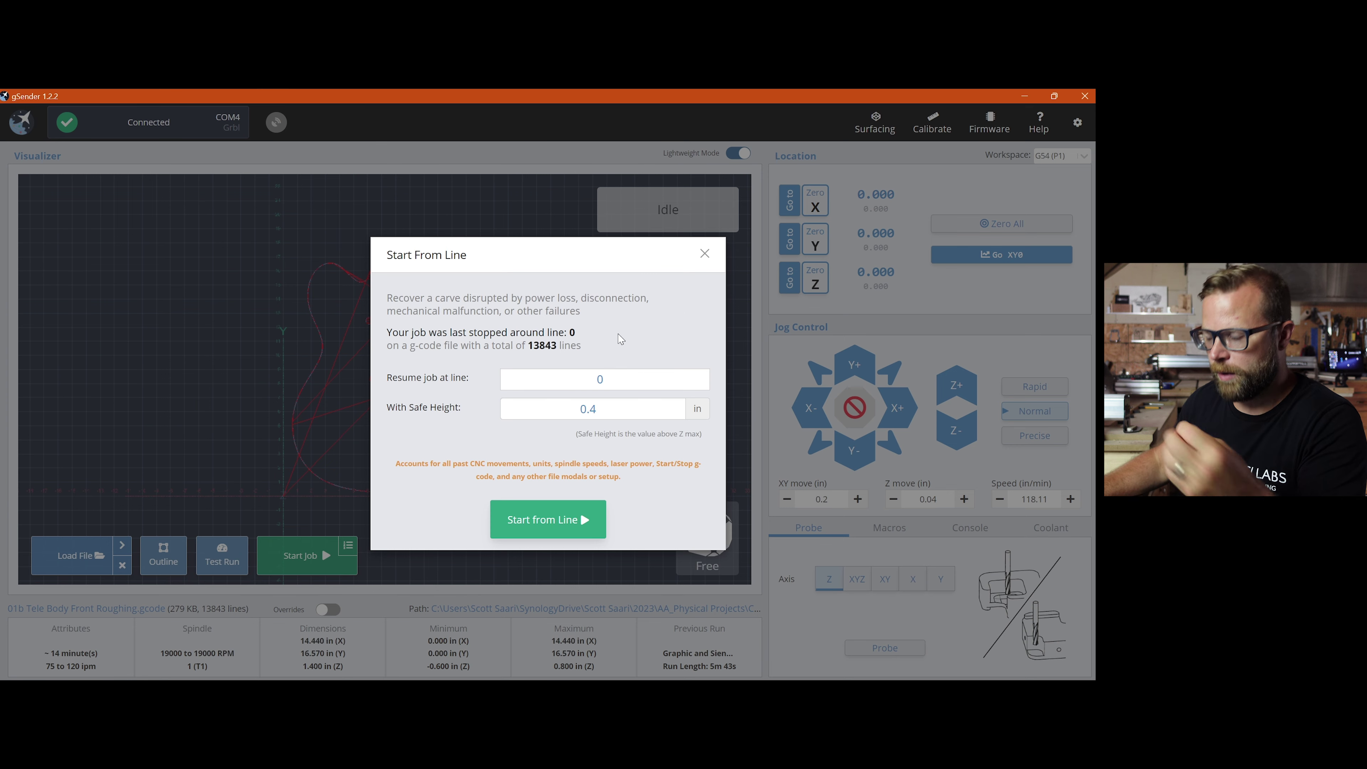
{"action": "left_click", "coordinate": [704, 254]}
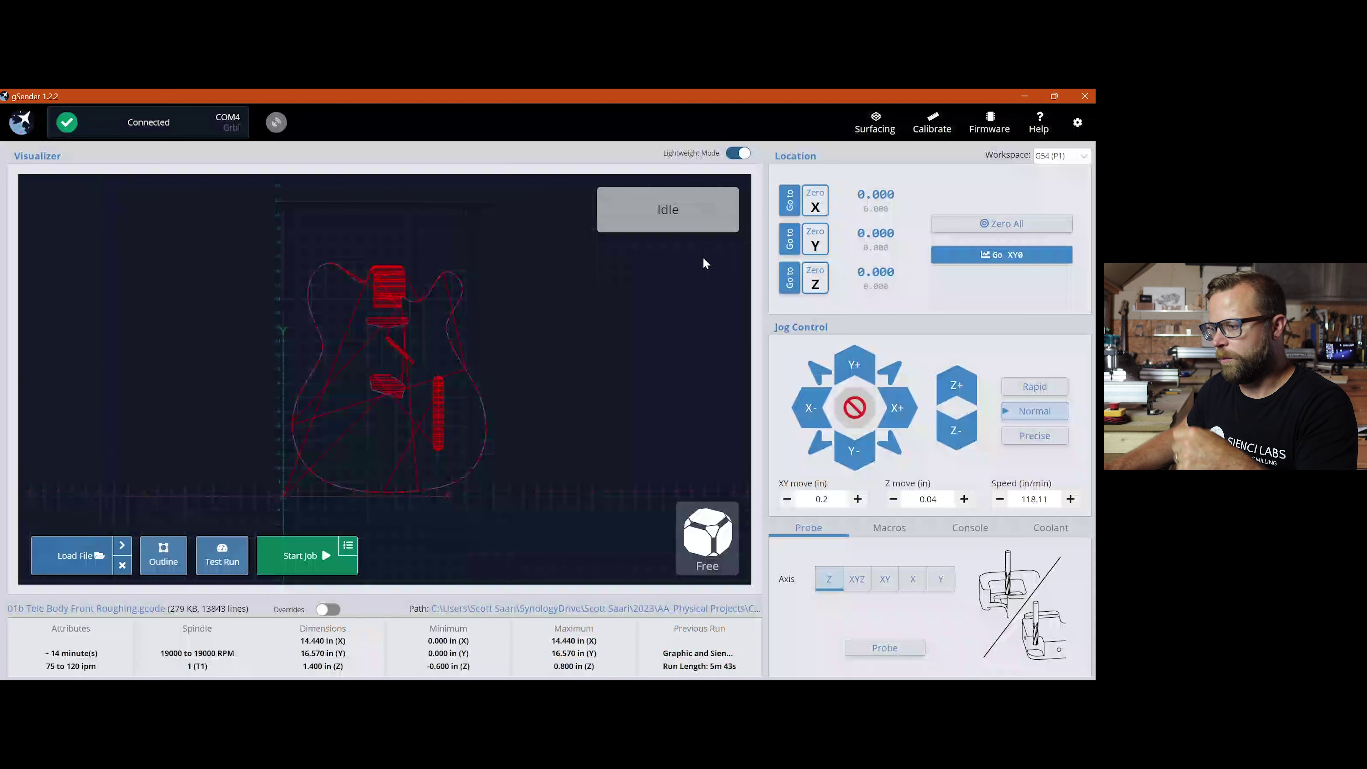
{"action": "left_click", "coordinate": [348, 545]}
{"action": "double_click", "coordinate": [600, 380]}
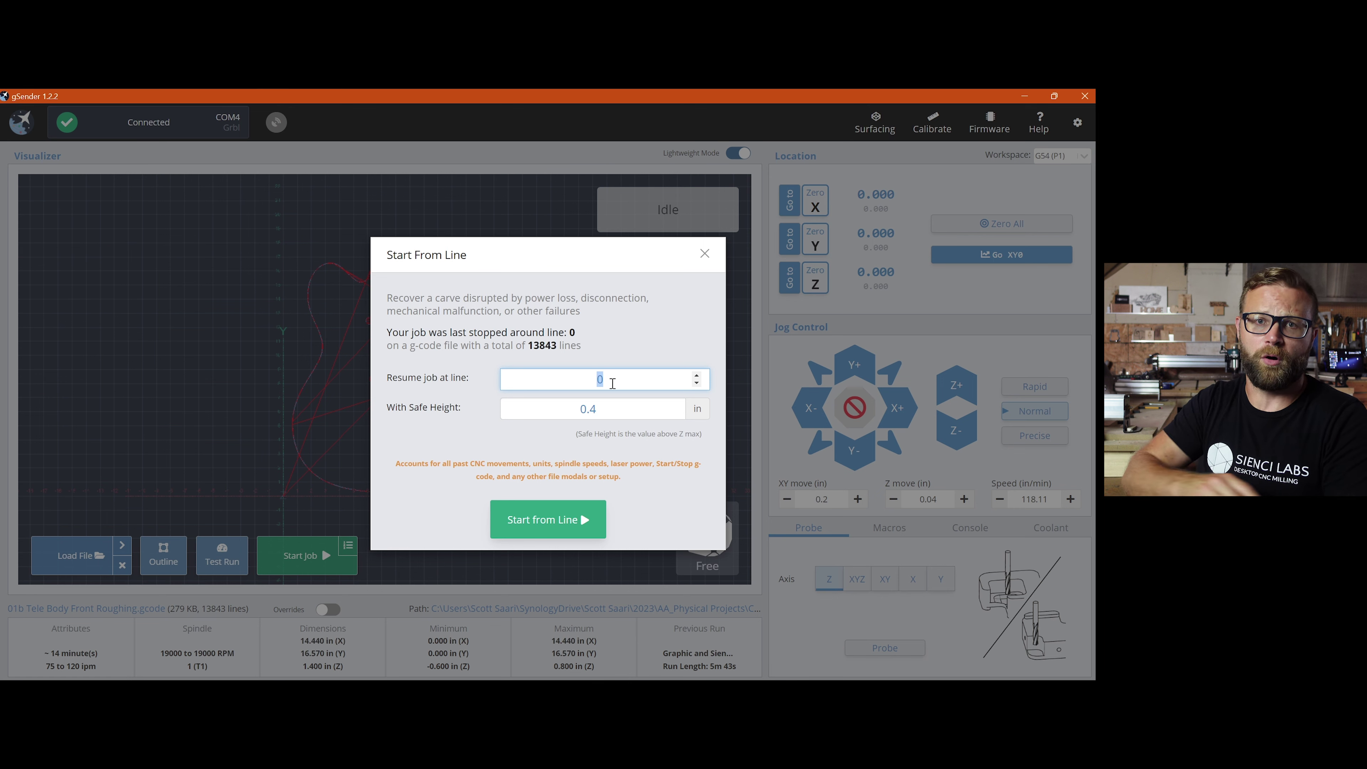
{"action": "left_click", "coordinate": [363, 356]}
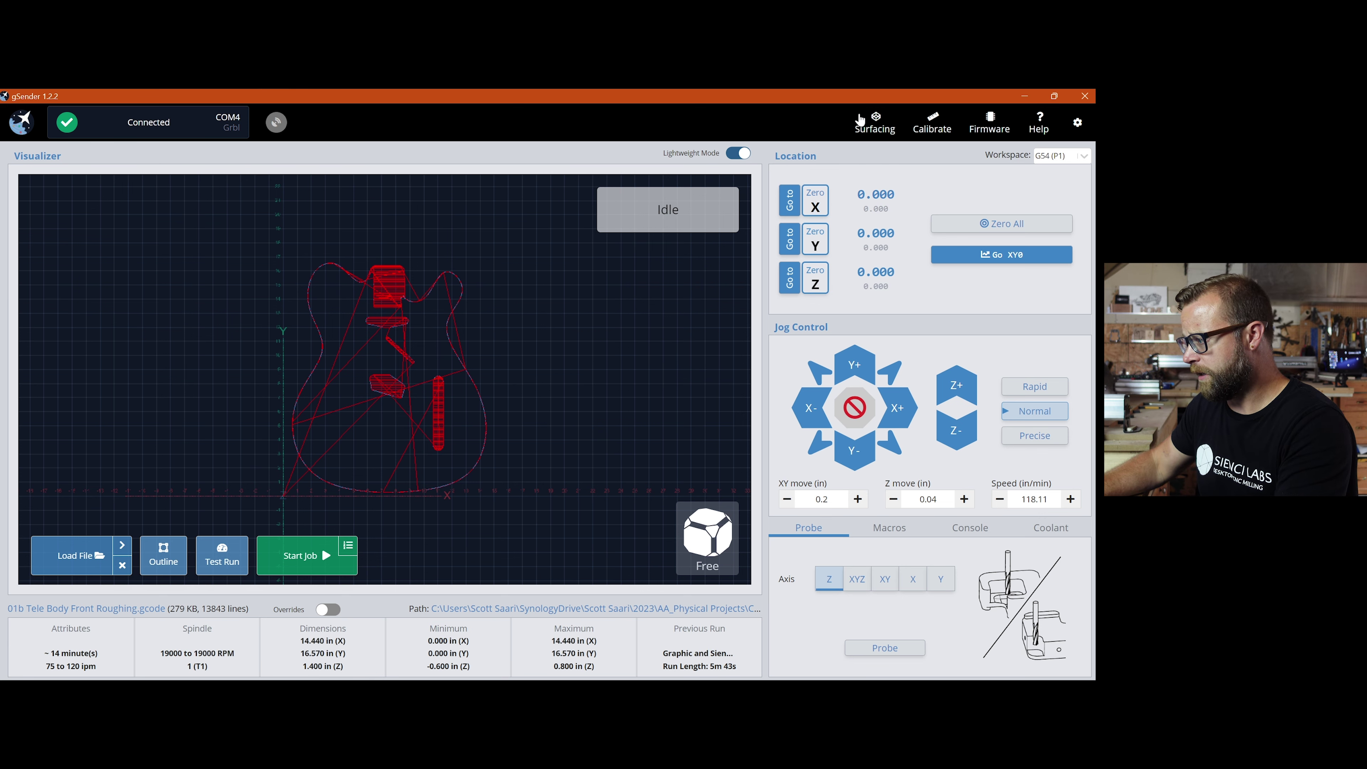
{"action": "left_click", "coordinate": [739, 153]}
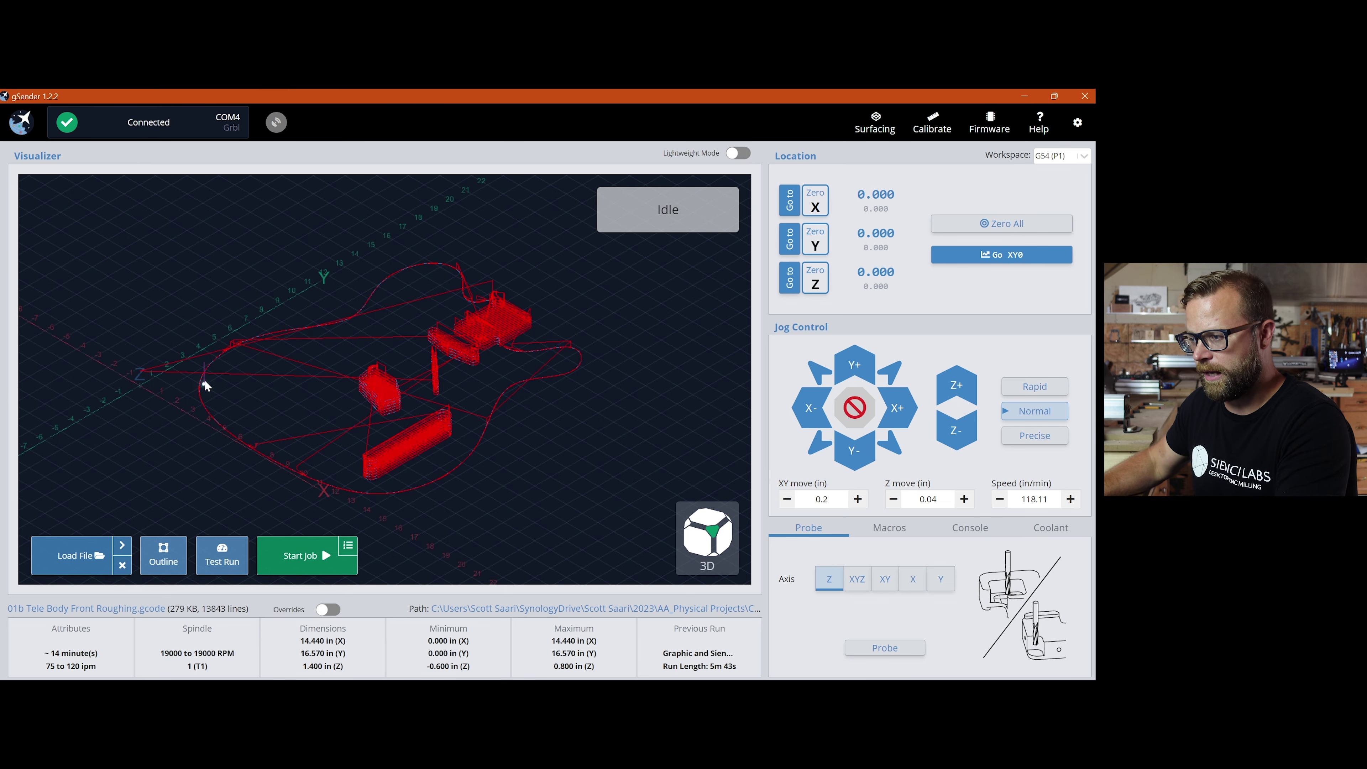
{"action": "scroll", "coordinate": [205, 379], "scroll_direction": "up", "scroll_amount": 3}
{"action": "scroll", "coordinate": [243, 399], "scroll_direction": "up", "scroll_amount": 1}
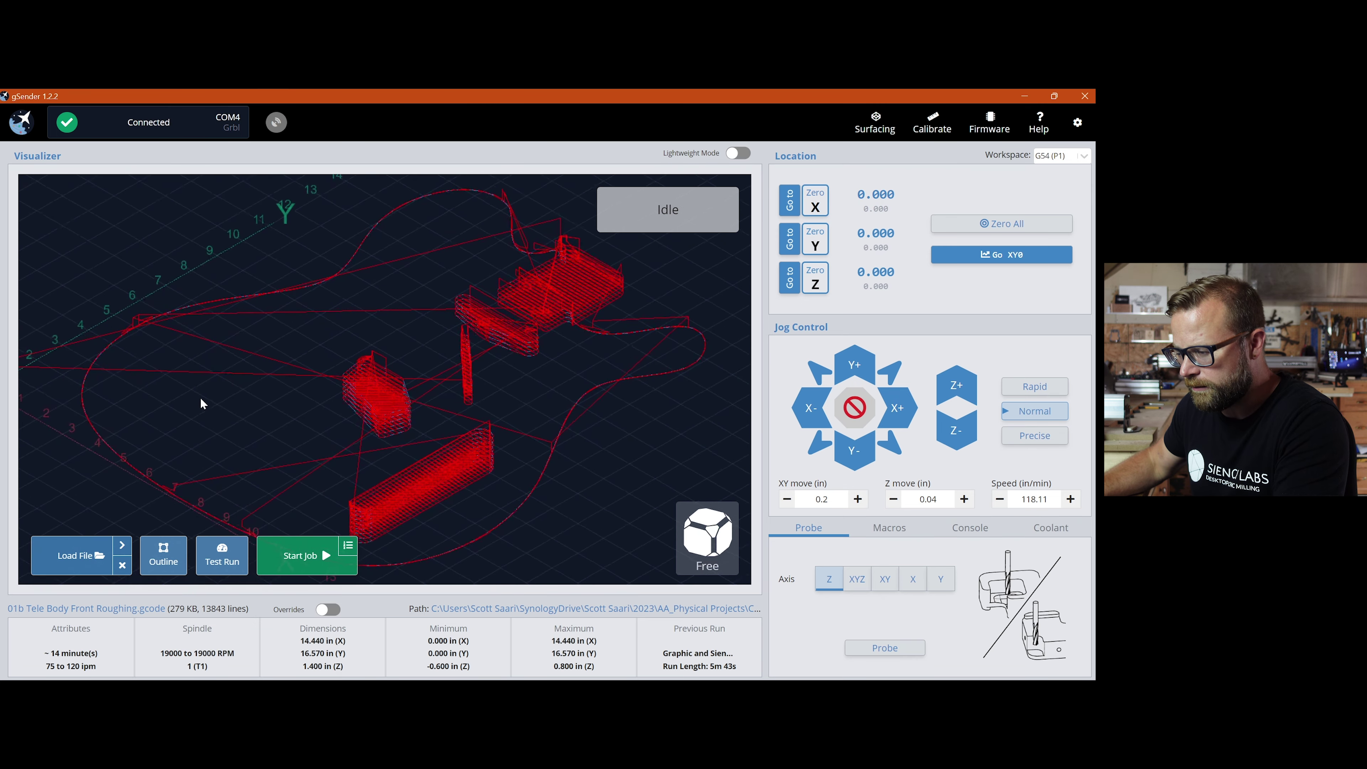
{"action": "scroll", "coordinate": [203, 404], "scroll_direction": "up", "scroll_amount": 3}
{"action": "right_click_drag", "start_coordinate": [203, 404], "coordinate": [397, 370]}
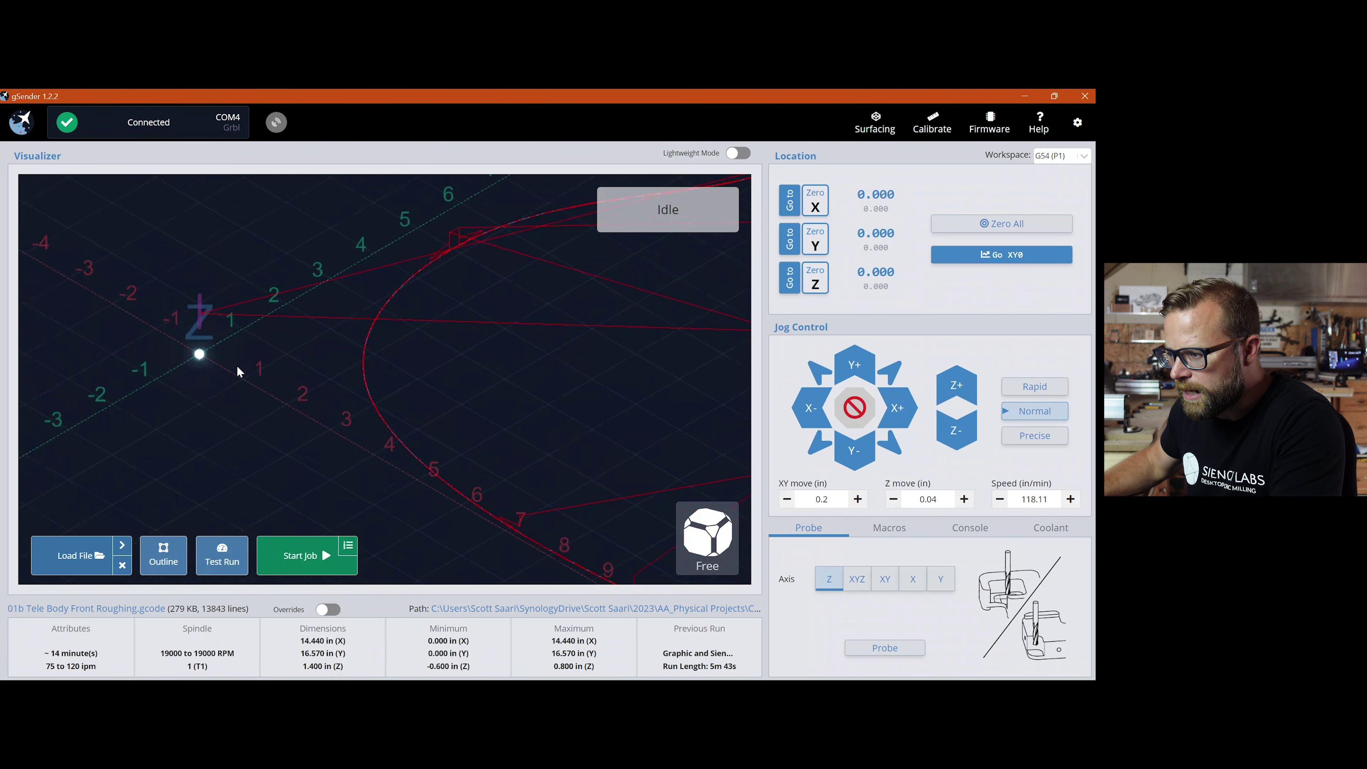
{"action": "scroll", "coordinate": [232, 369], "scroll_direction": "up", "scroll_amount": 1}
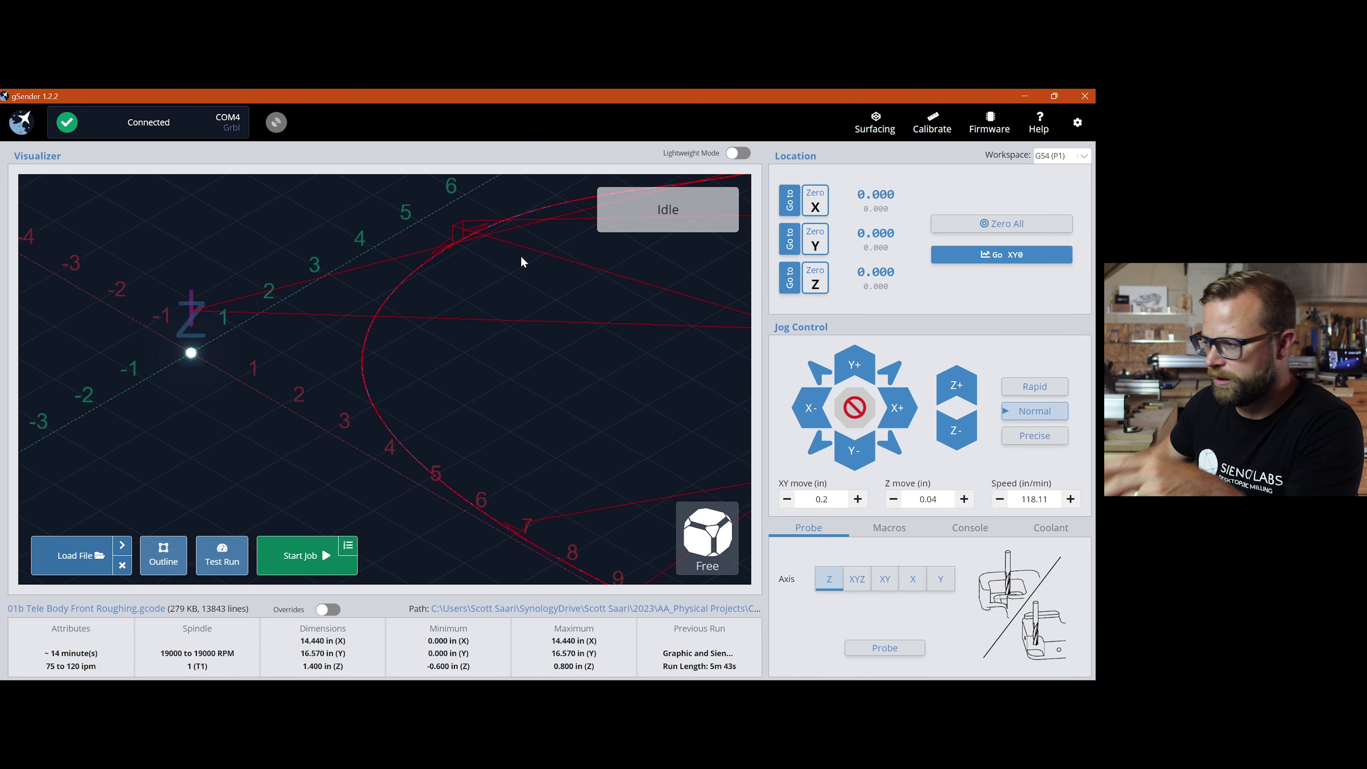
{"action": "left_click", "coordinate": [738, 153]}
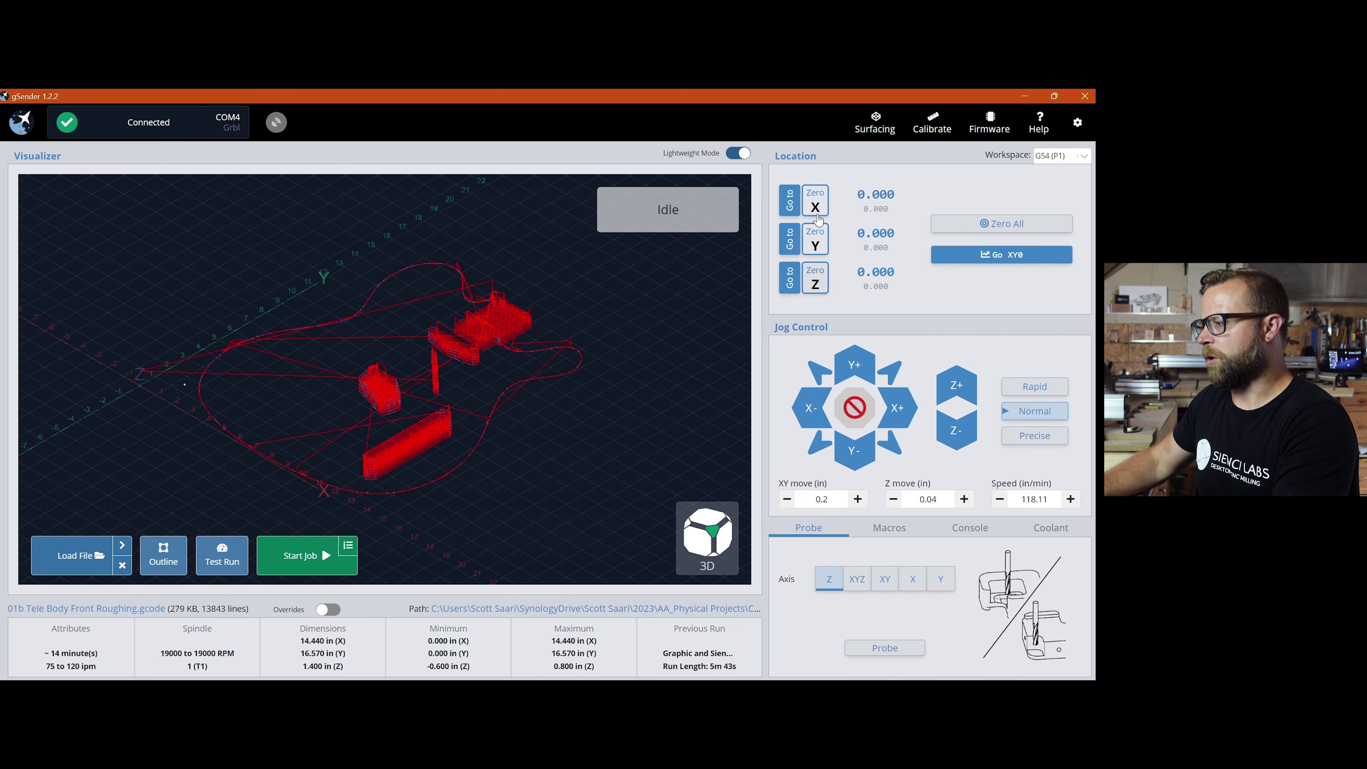
- Zero the X, Y and Z work positions and return the machine to XY work zero
{"action": "left_click", "coordinate": [868, 193]}
{"action": "left_click_drag", "start_coordinate": [868, 193], "coordinate": [892, 265]}
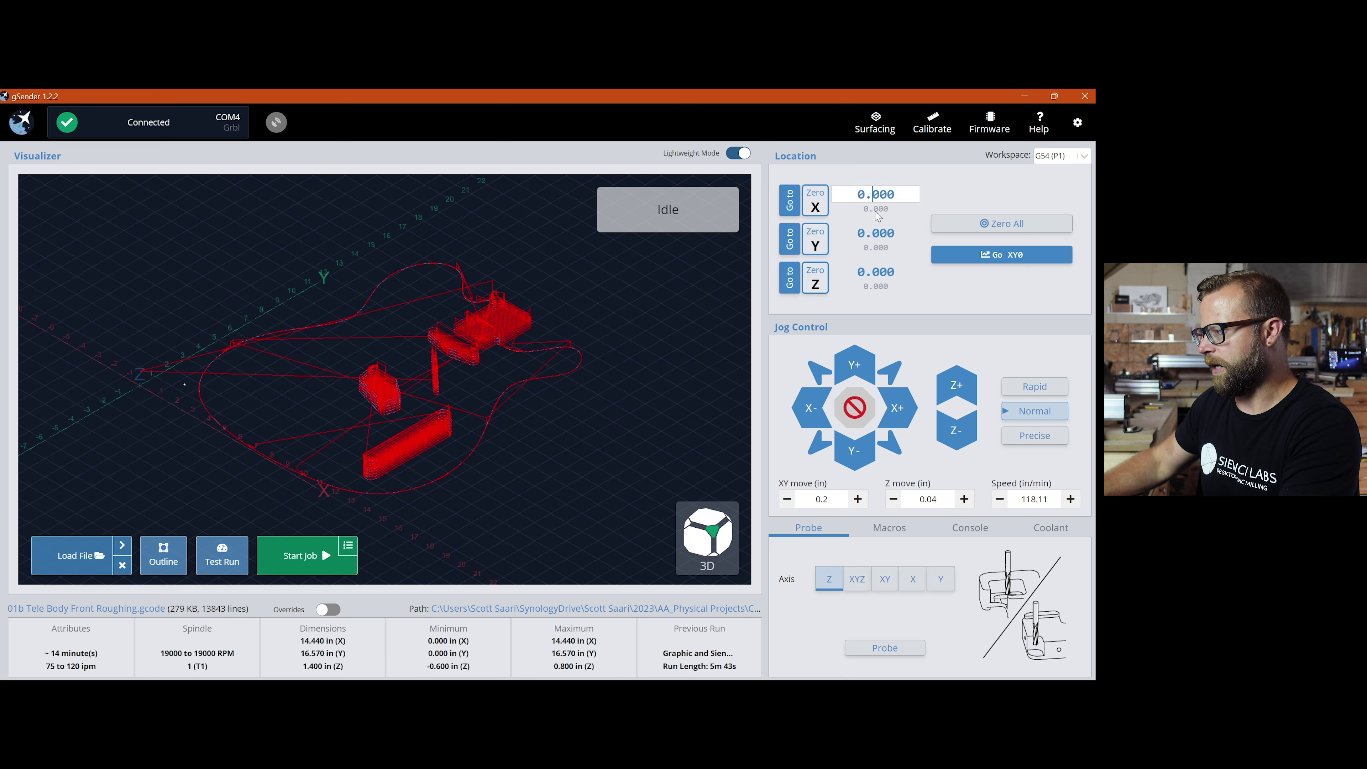
{"action": "left_click", "coordinate": [878, 232]}
{"action": "left_click_drag", "start_coordinate": [895, 233], "coordinate": [867, 242]}
{"action": "left_click", "coordinate": [877, 272]}
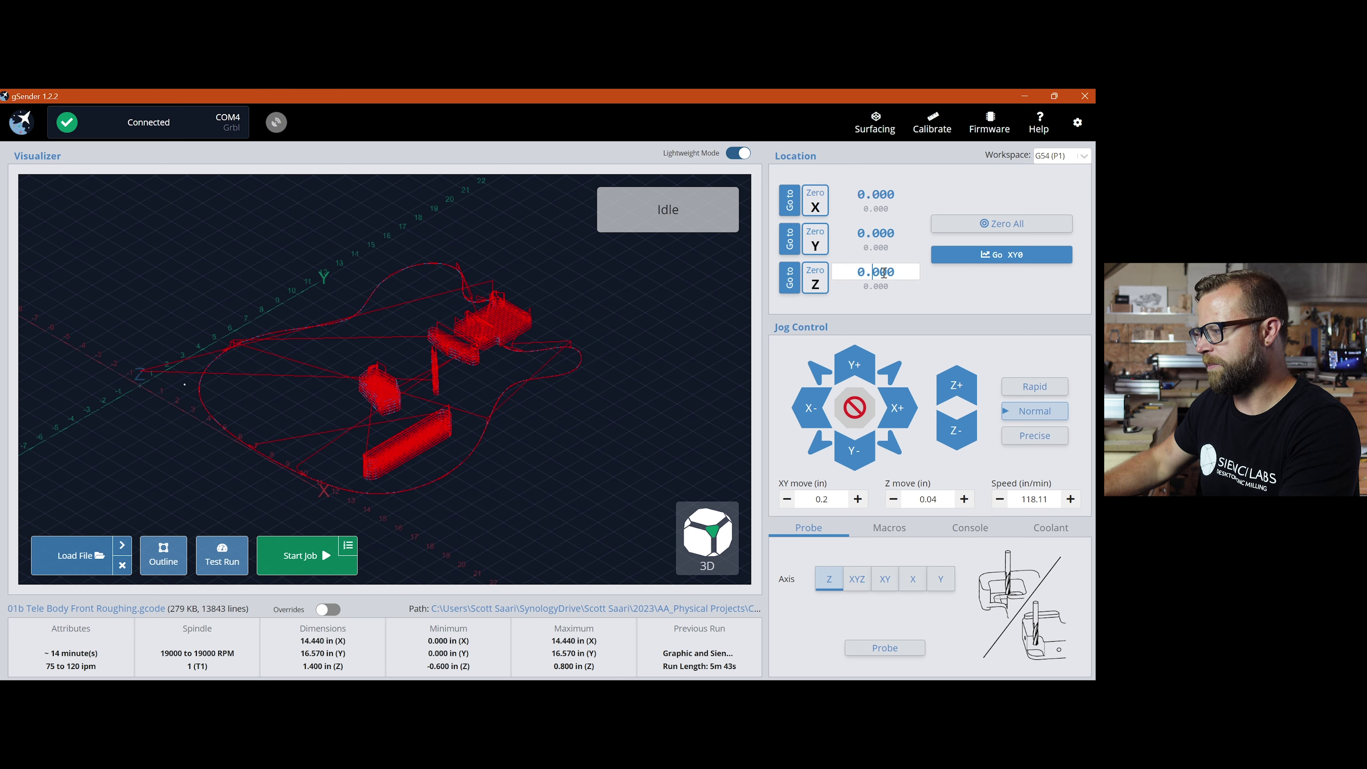
{"action": "left_click", "coordinate": [1012, 231]}
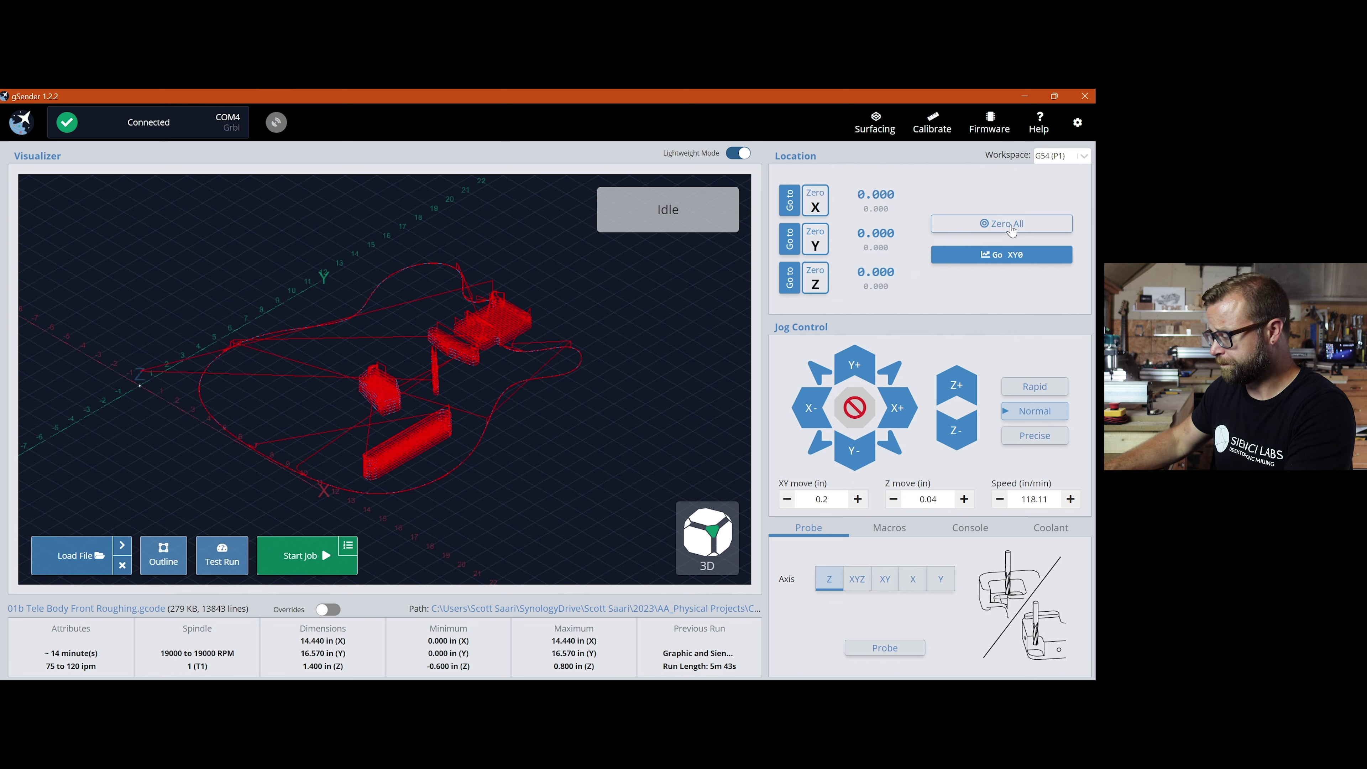
{"action": "left_click", "coordinate": [1028, 255]}
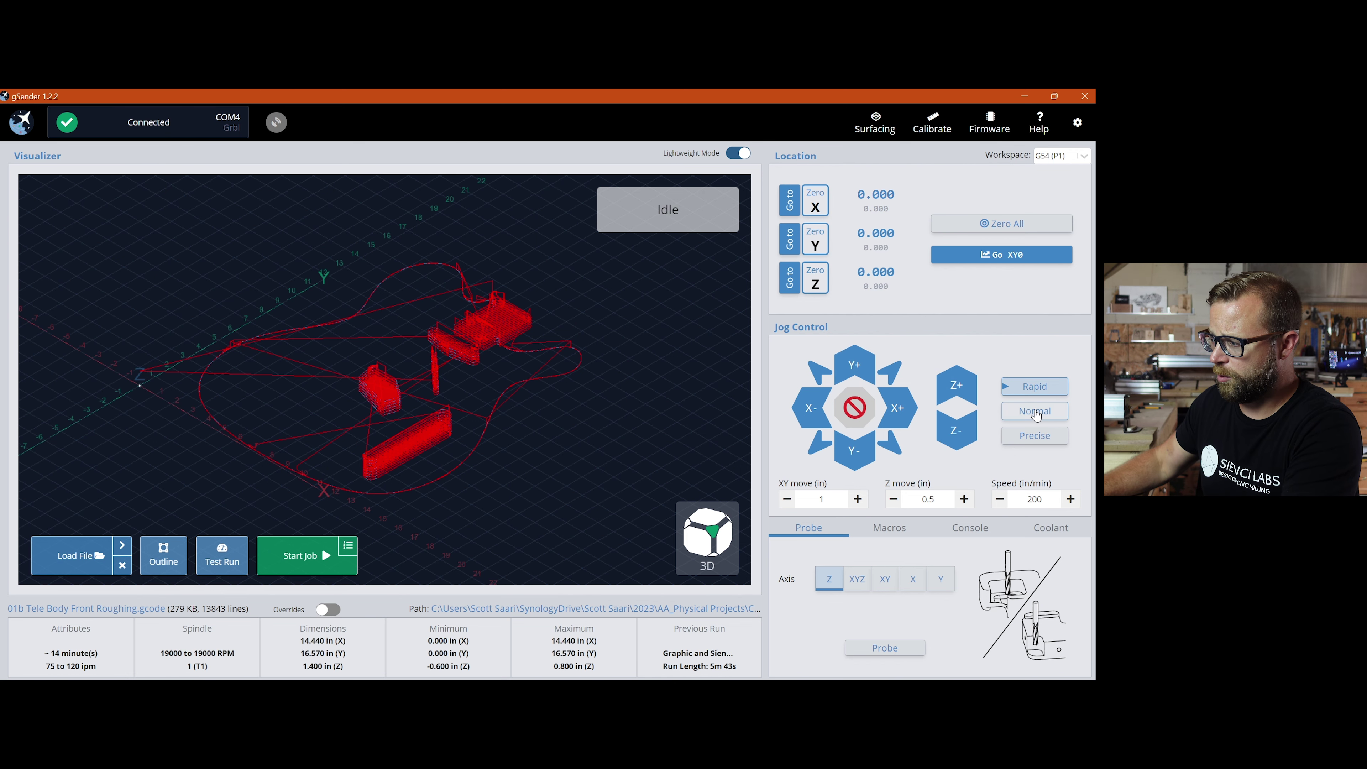
- Try the jog presets, settling on Precise: 0.02 in XY, 0.004 in Z, 39.37 in/min
{"action": "left_click", "coordinate": [1043, 436]}
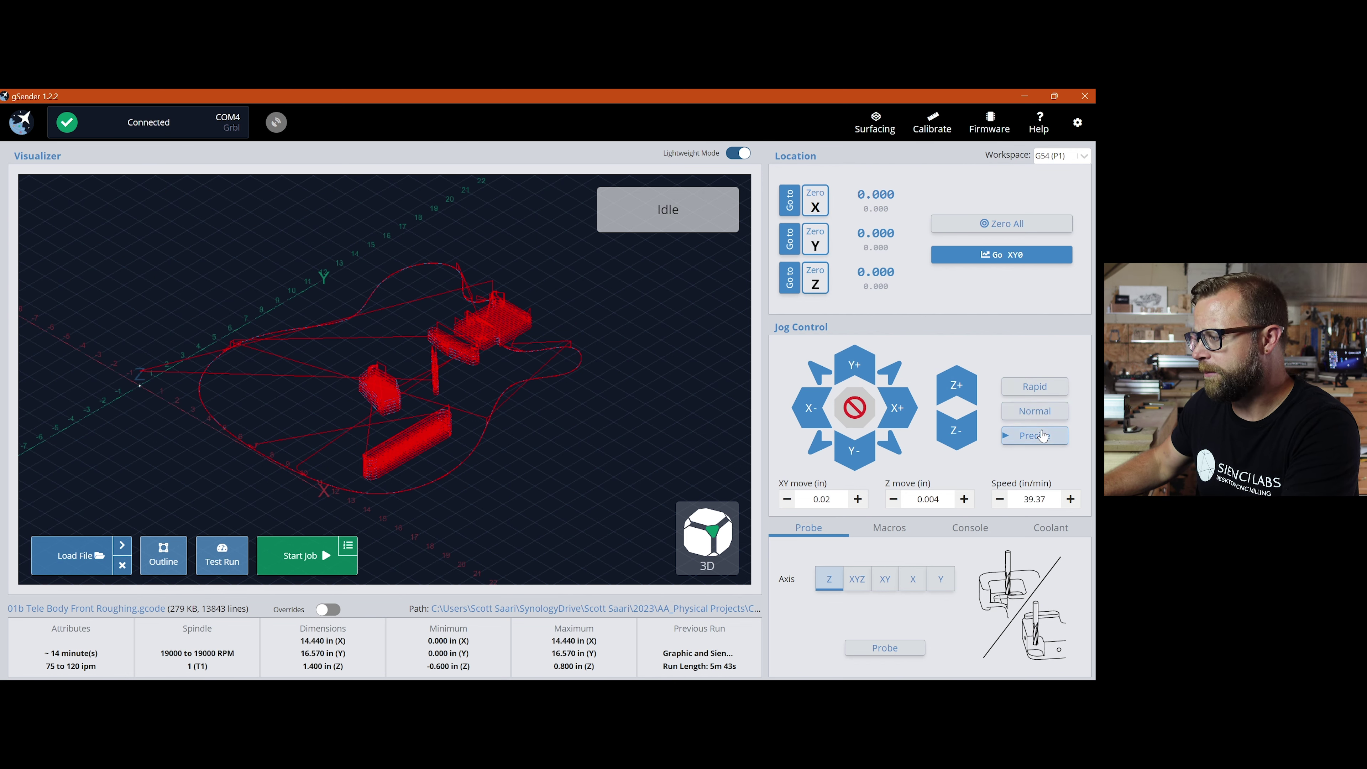
{"action": "left_click", "coordinate": [1046, 389]}
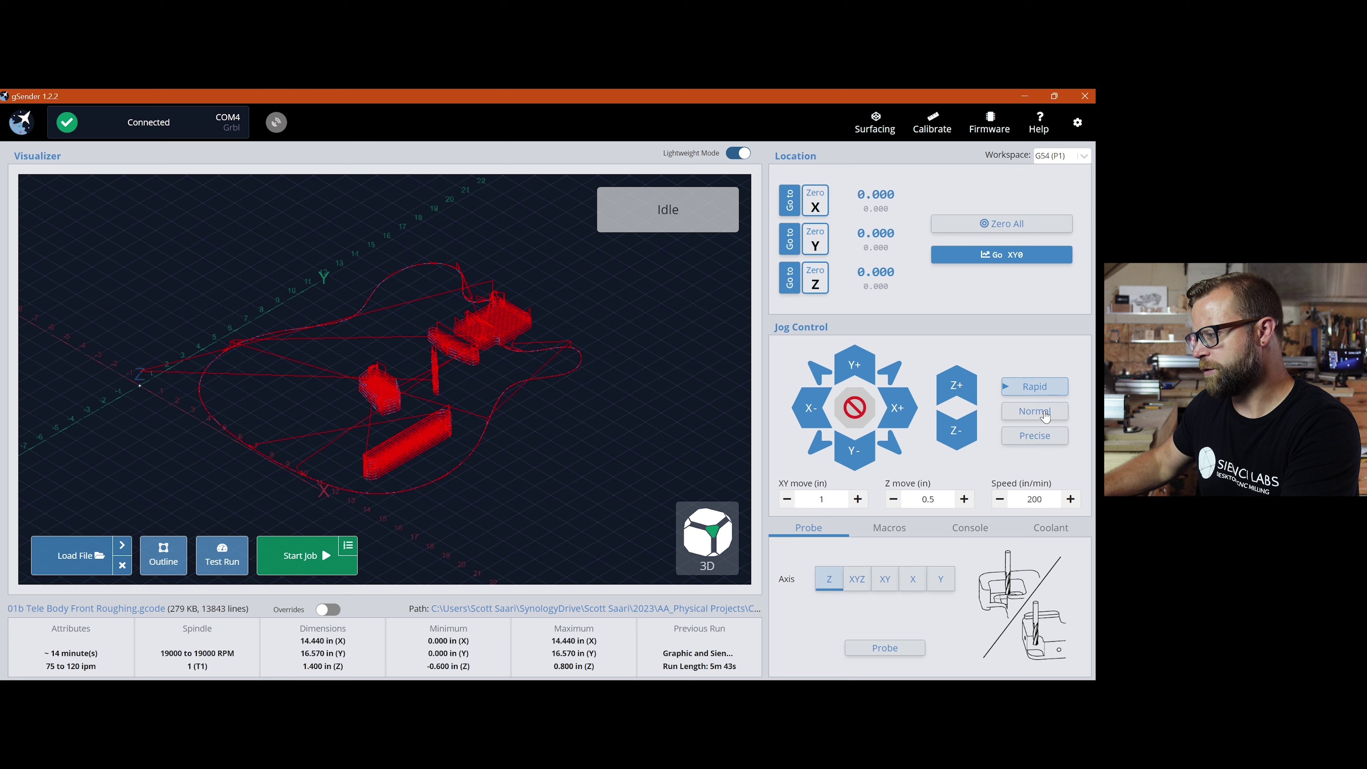
{"action": "left_click", "coordinate": [1044, 437]}
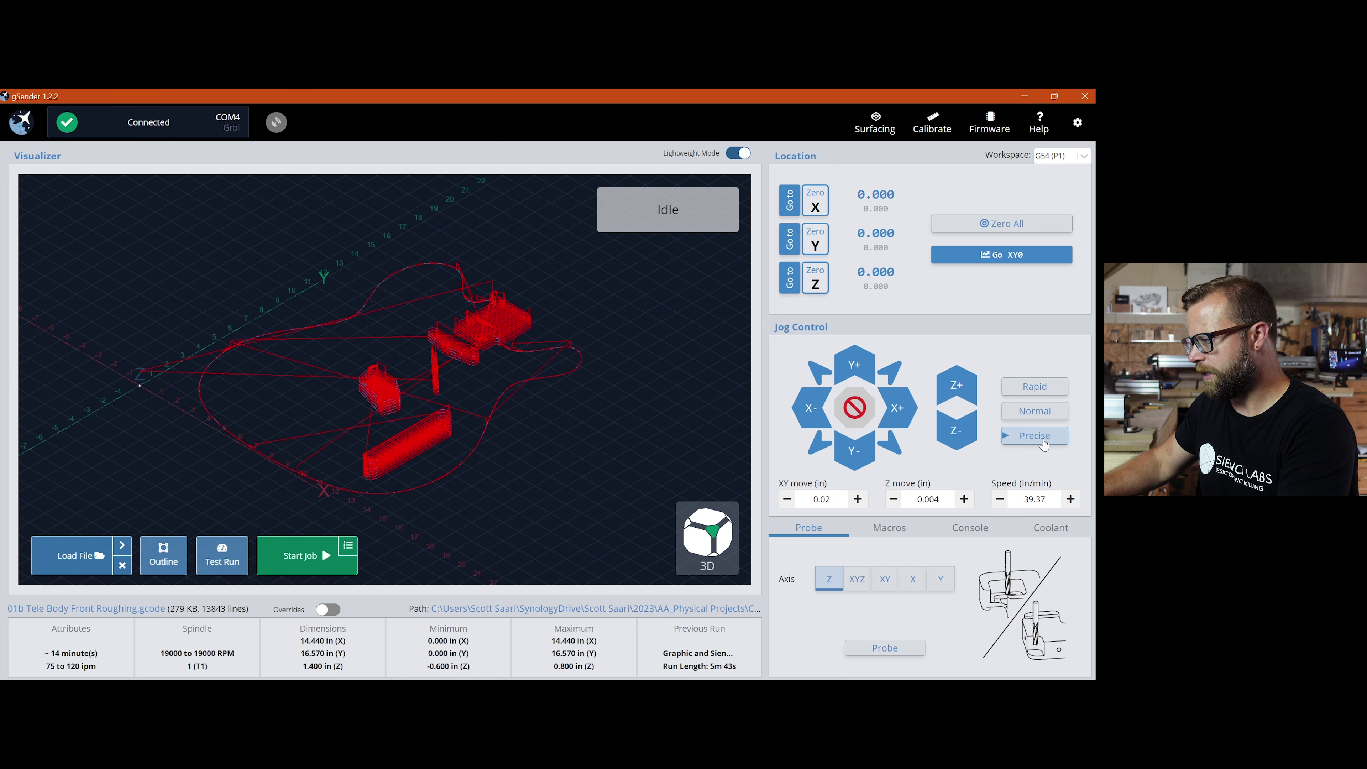
{"action": "left_click", "coordinate": [1038, 396]}
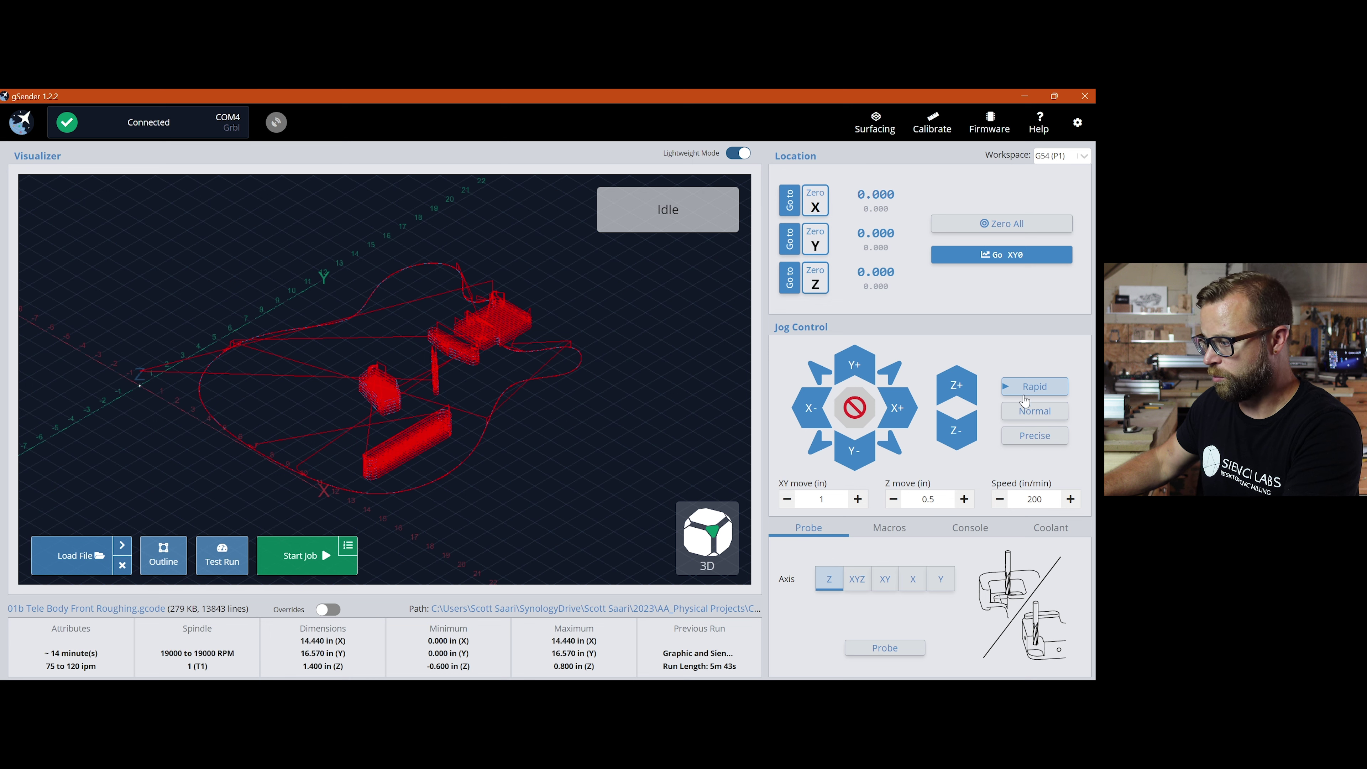
{"action": "double_click", "coordinate": [822, 500]}
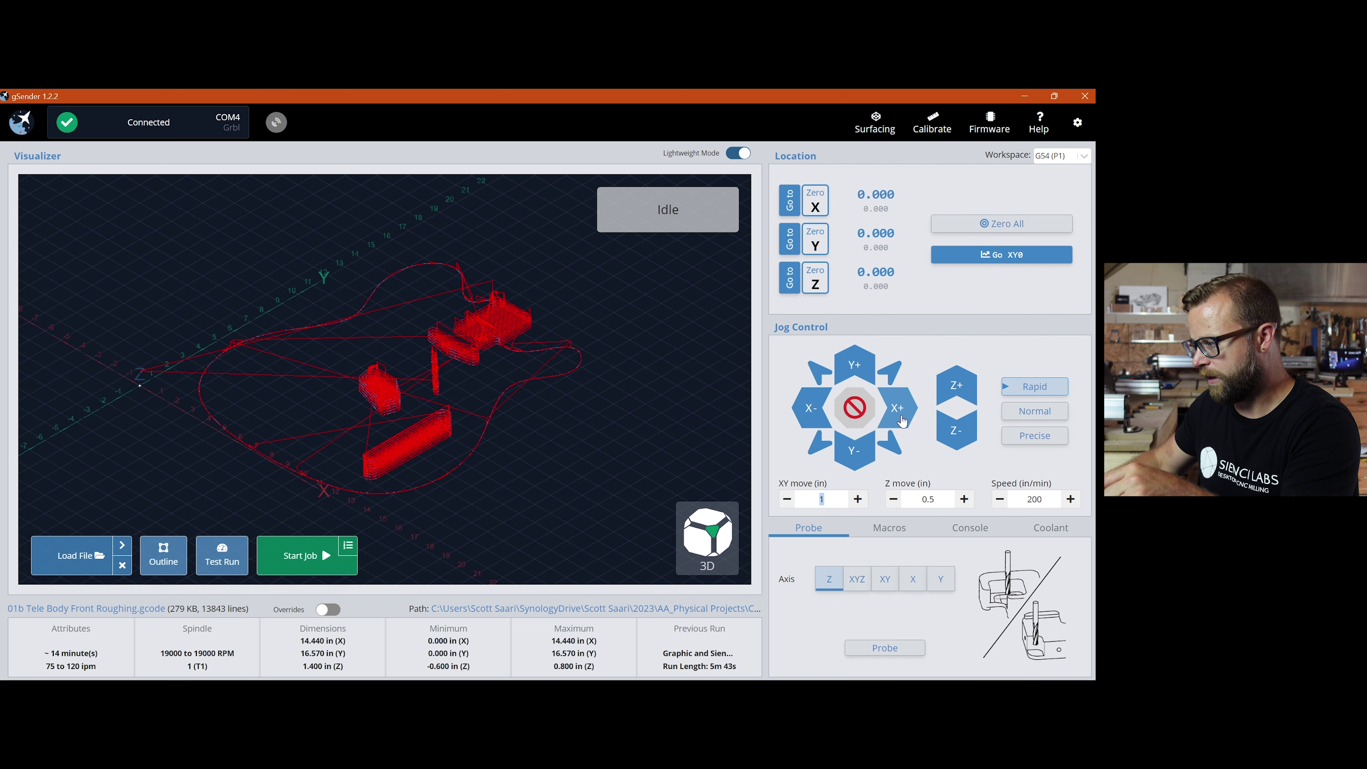
{"action": "left_click", "coordinate": [1034, 411]}
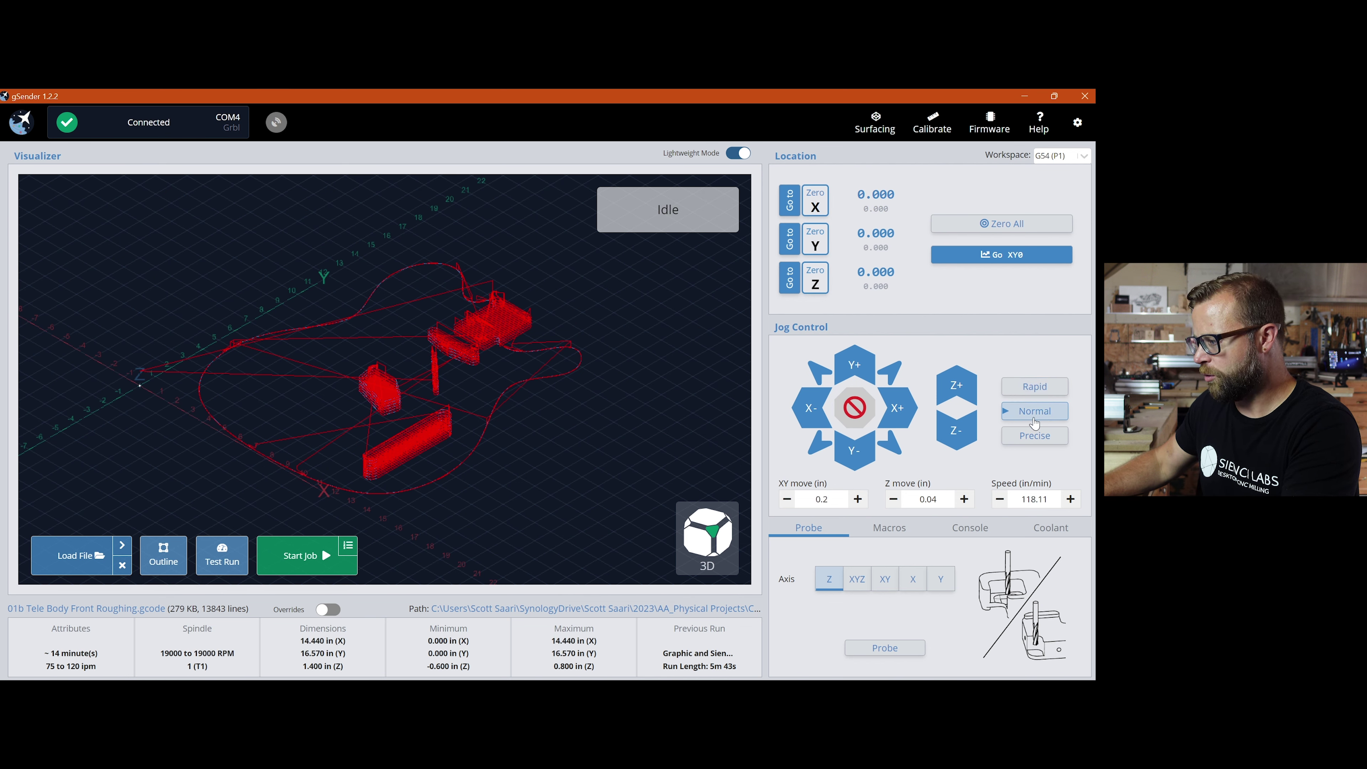
{"action": "left_click", "coordinate": [1033, 438]}
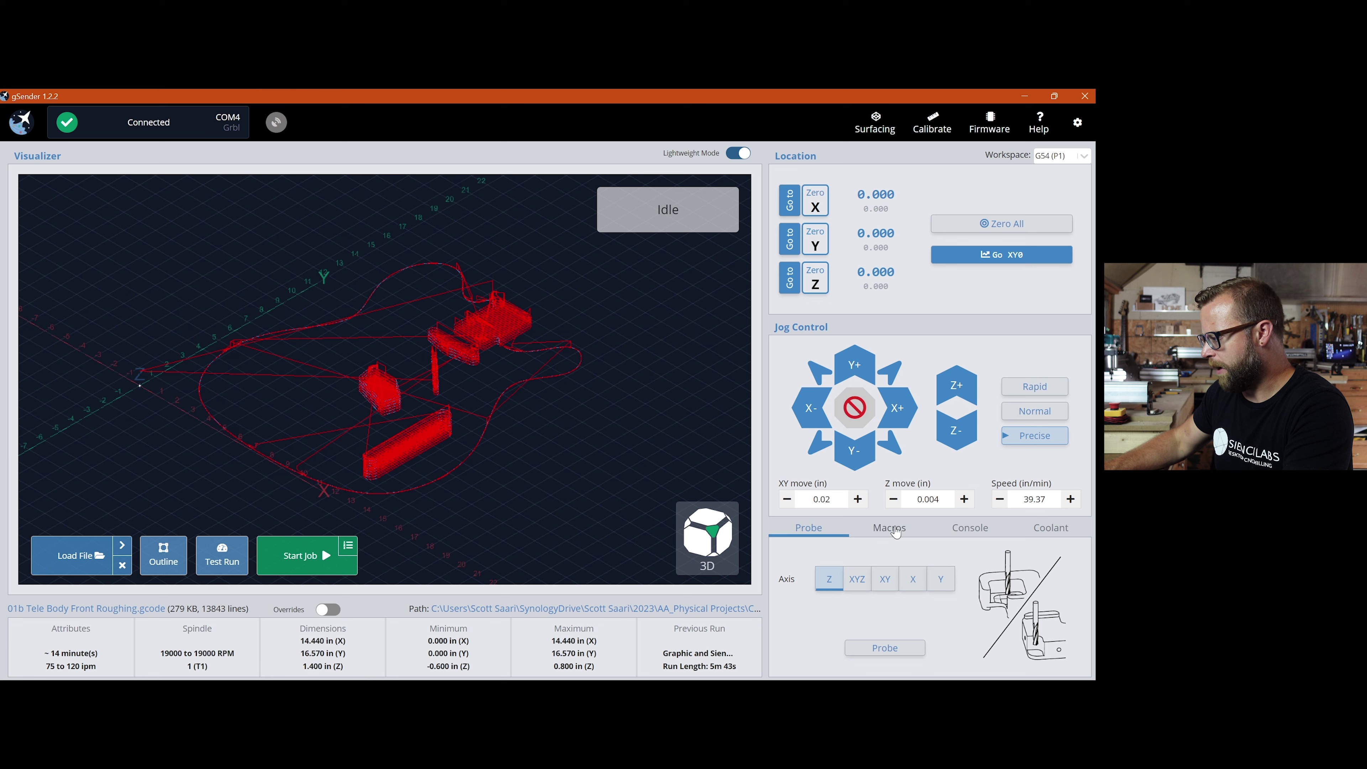
- Check the Coolant and Console tabs, jog 0.02 in along +Y and +X, and pop out the console
{"action": "left_click", "coordinate": [1055, 532]}
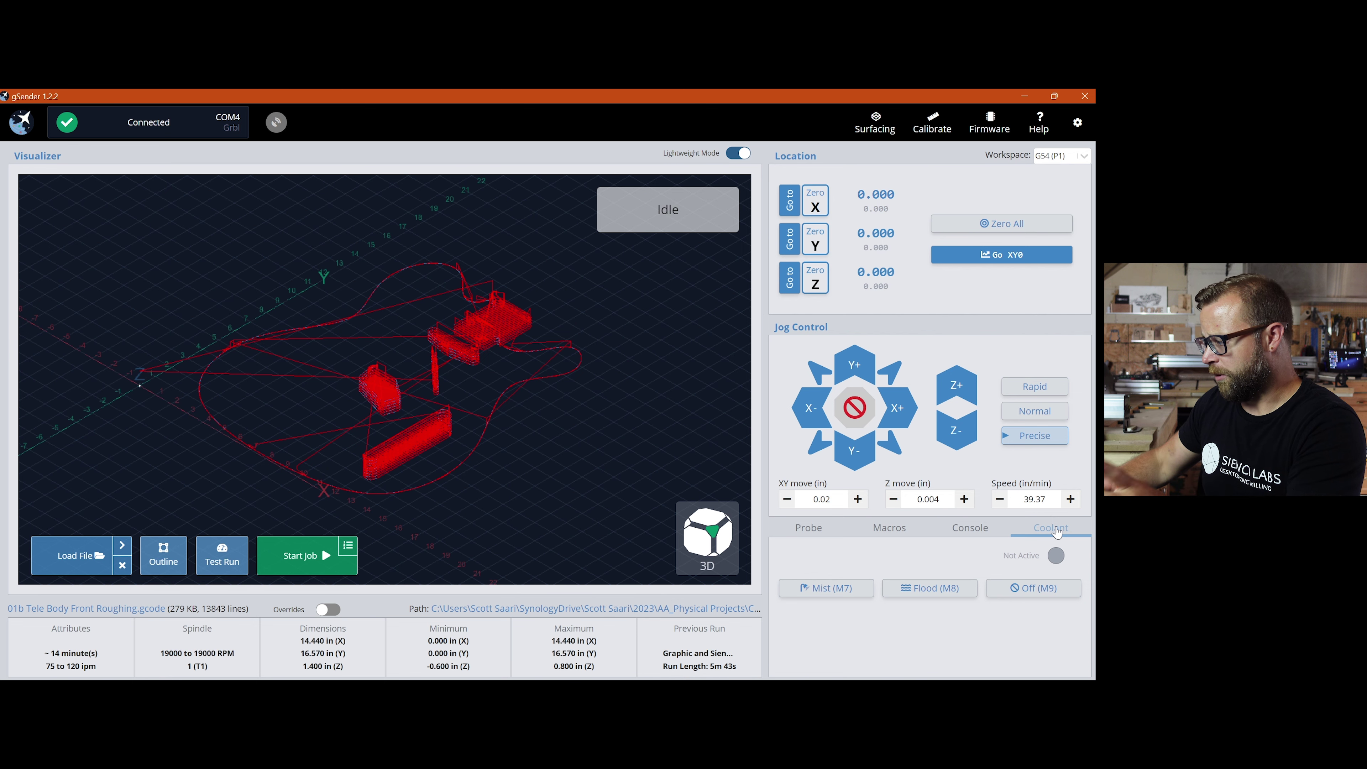
{"action": "left_click", "coordinate": [972, 527]}
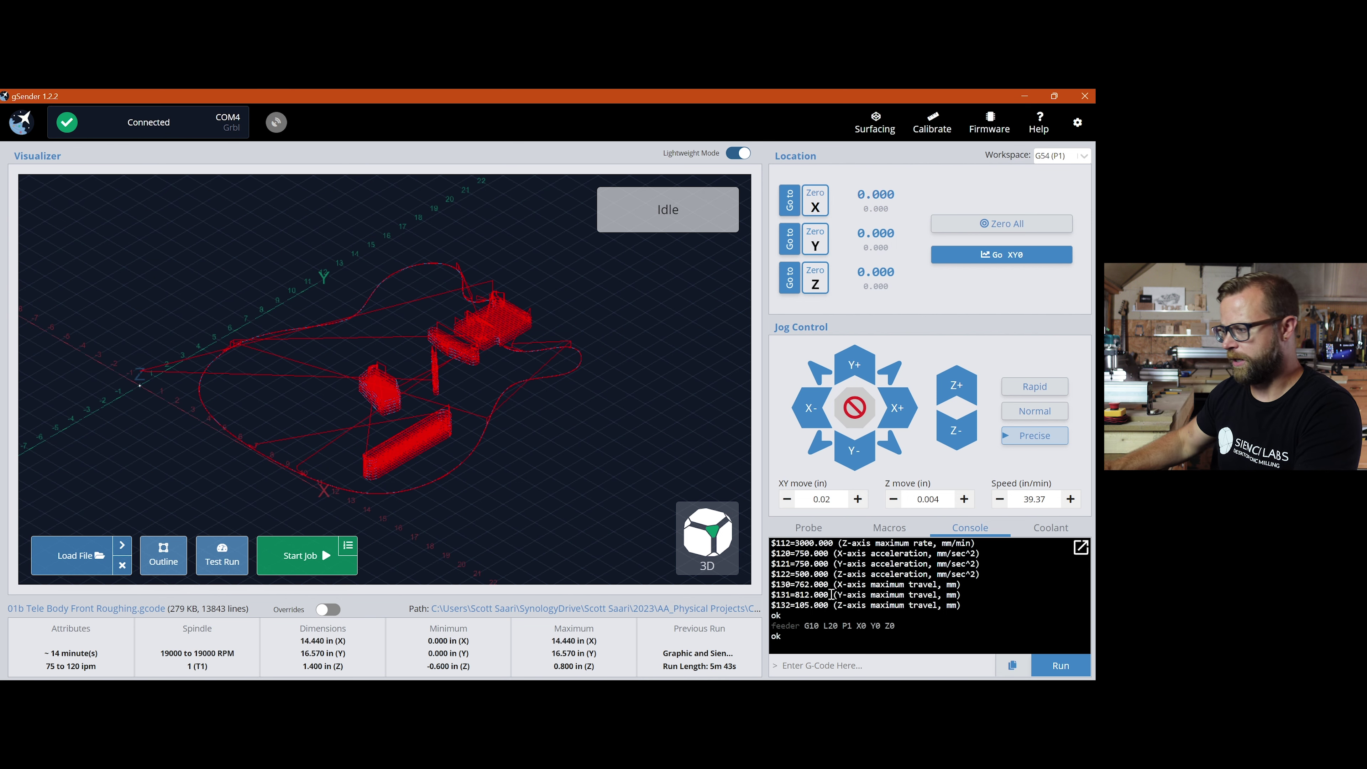
{"action": "left_click", "coordinate": [857, 367]}
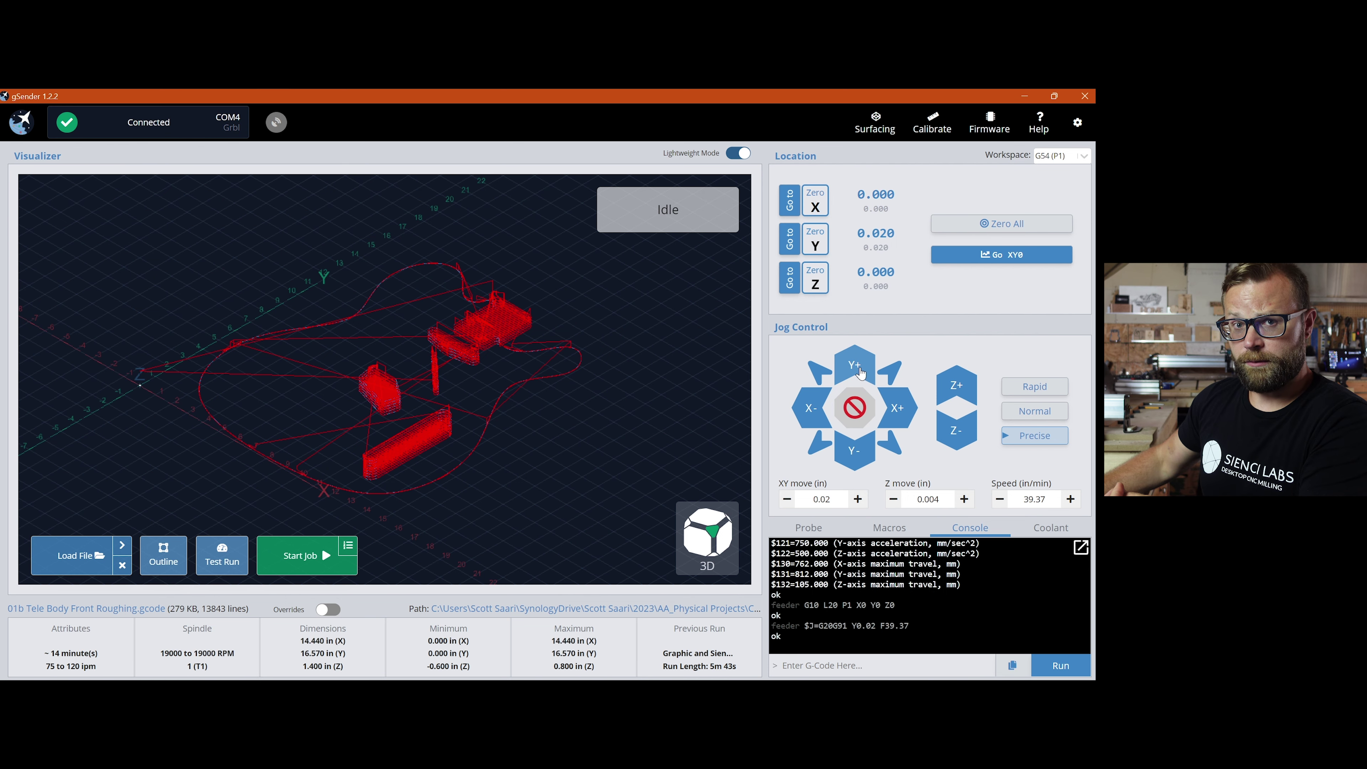
{"action": "left_click", "coordinate": [897, 411]}
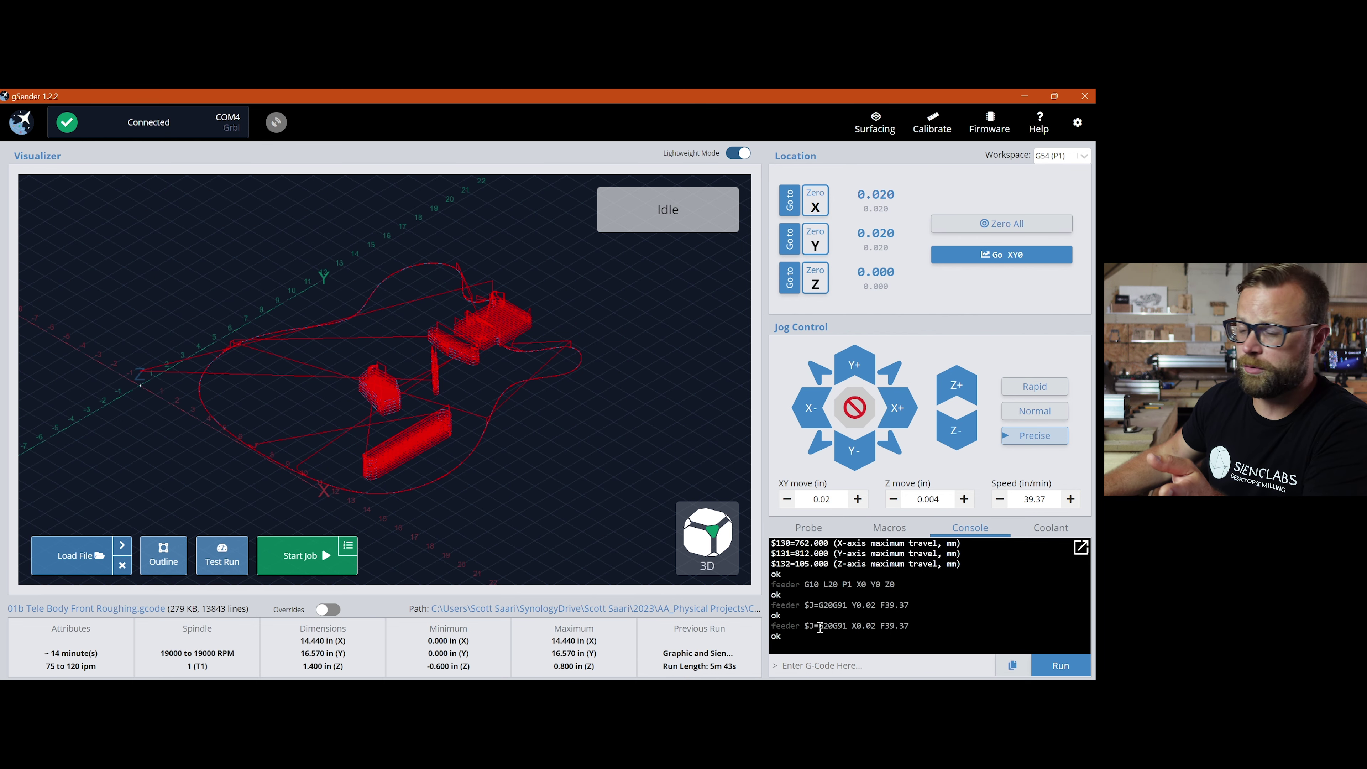
{"action": "left_click", "coordinate": [1081, 547]}
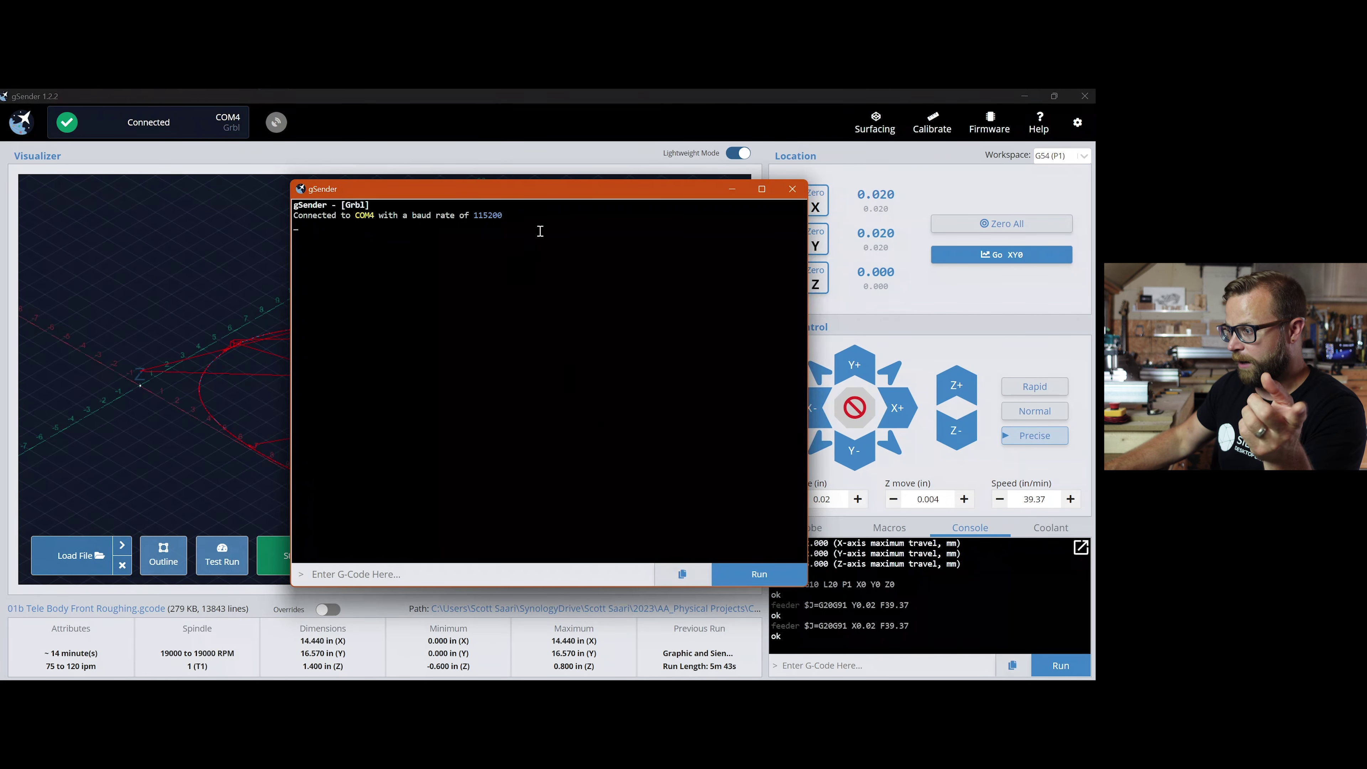
- Move the popped-out console window aside, then close it
{"action": "left_click_drag", "start_coordinate": [546, 187], "coordinate": [348, 162]}
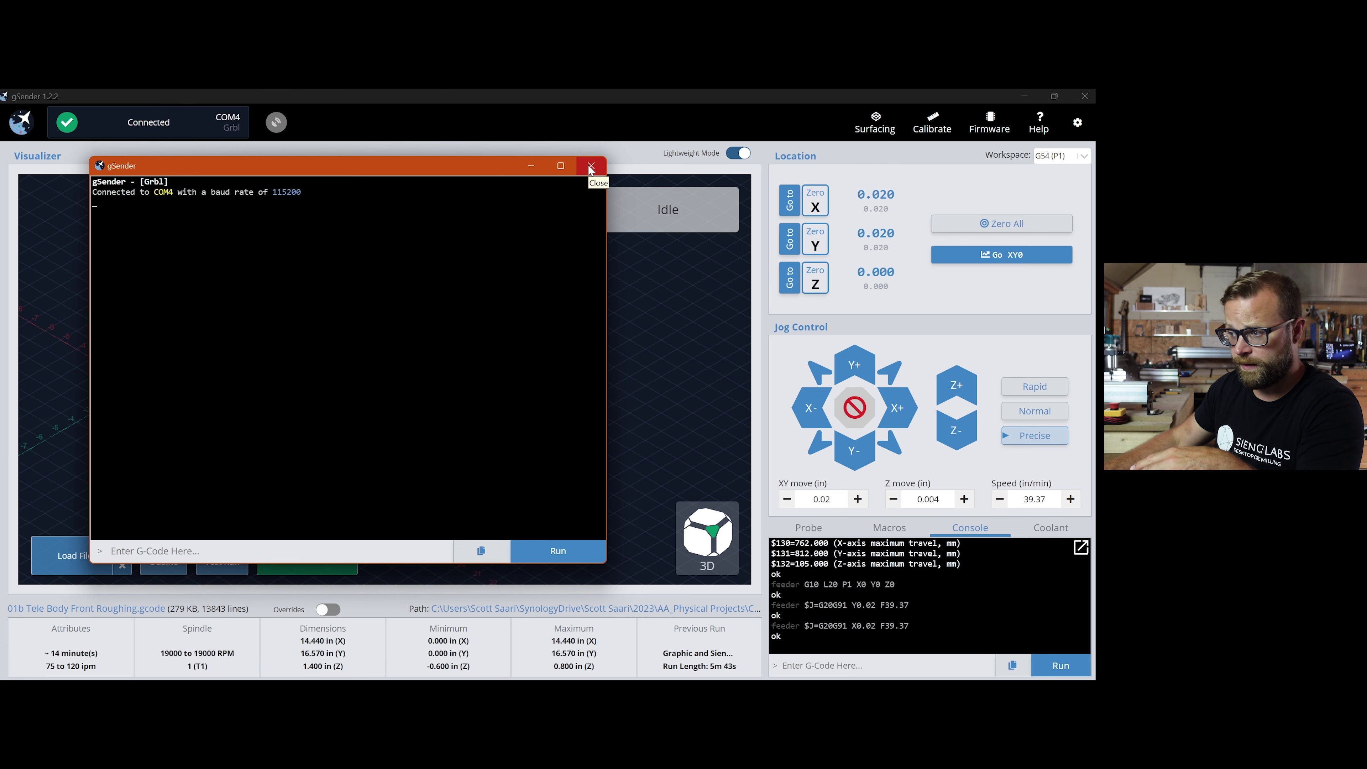
{"action": "left_click_drag", "start_coordinate": [499, 165], "coordinate": [516, 158]}
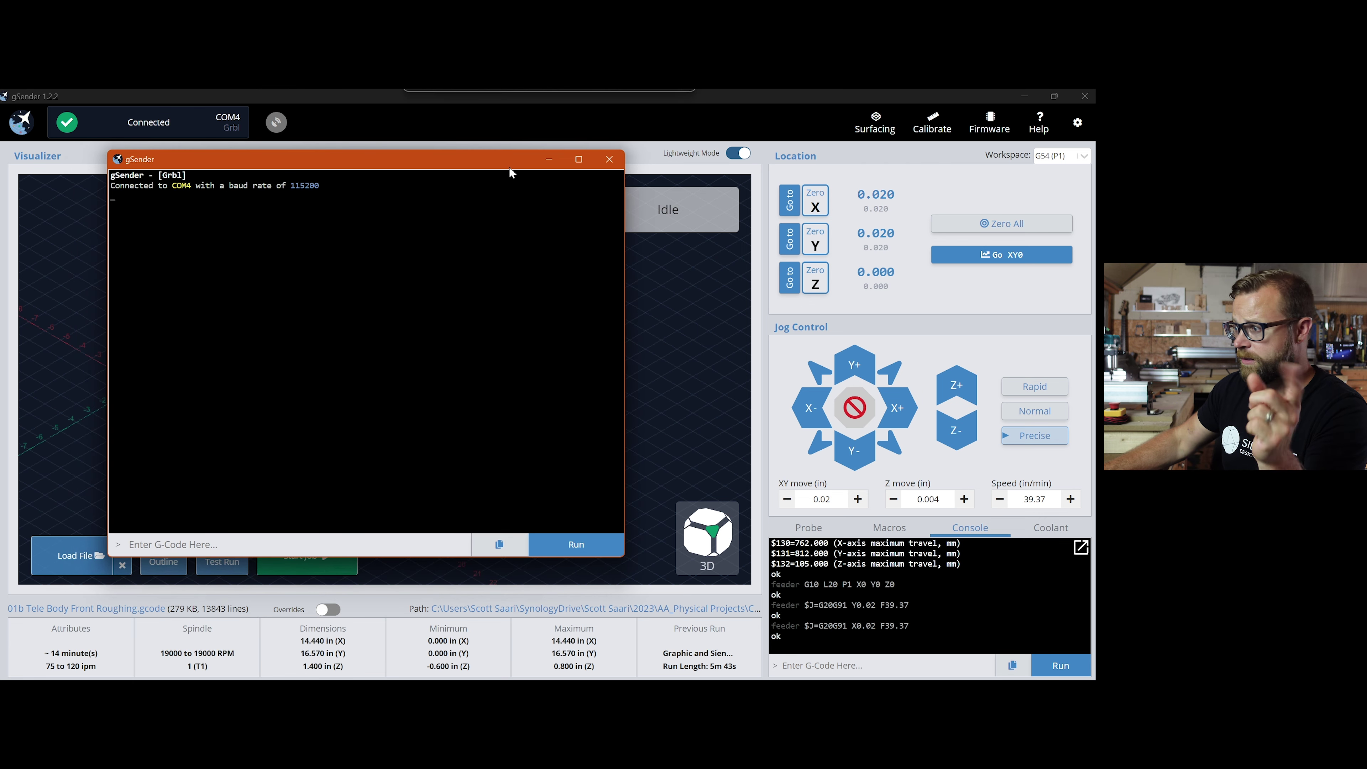
{"action": "left_click", "coordinate": [607, 165]}
- Check the empty Macros list, then open the Probe tab set to probe the Z axis
{"action": "left_click", "coordinate": [890, 527]}
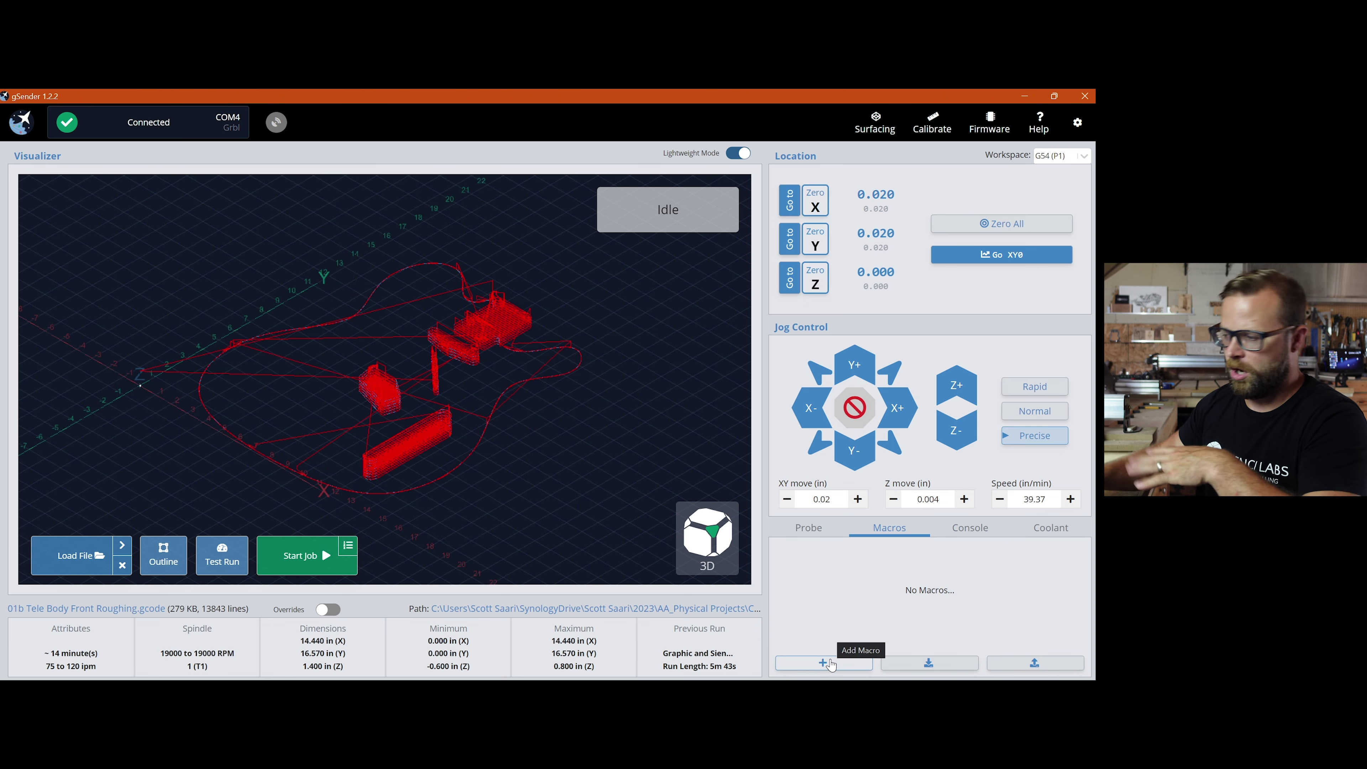
{"action": "left_click", "coordinate": [809, 530]}
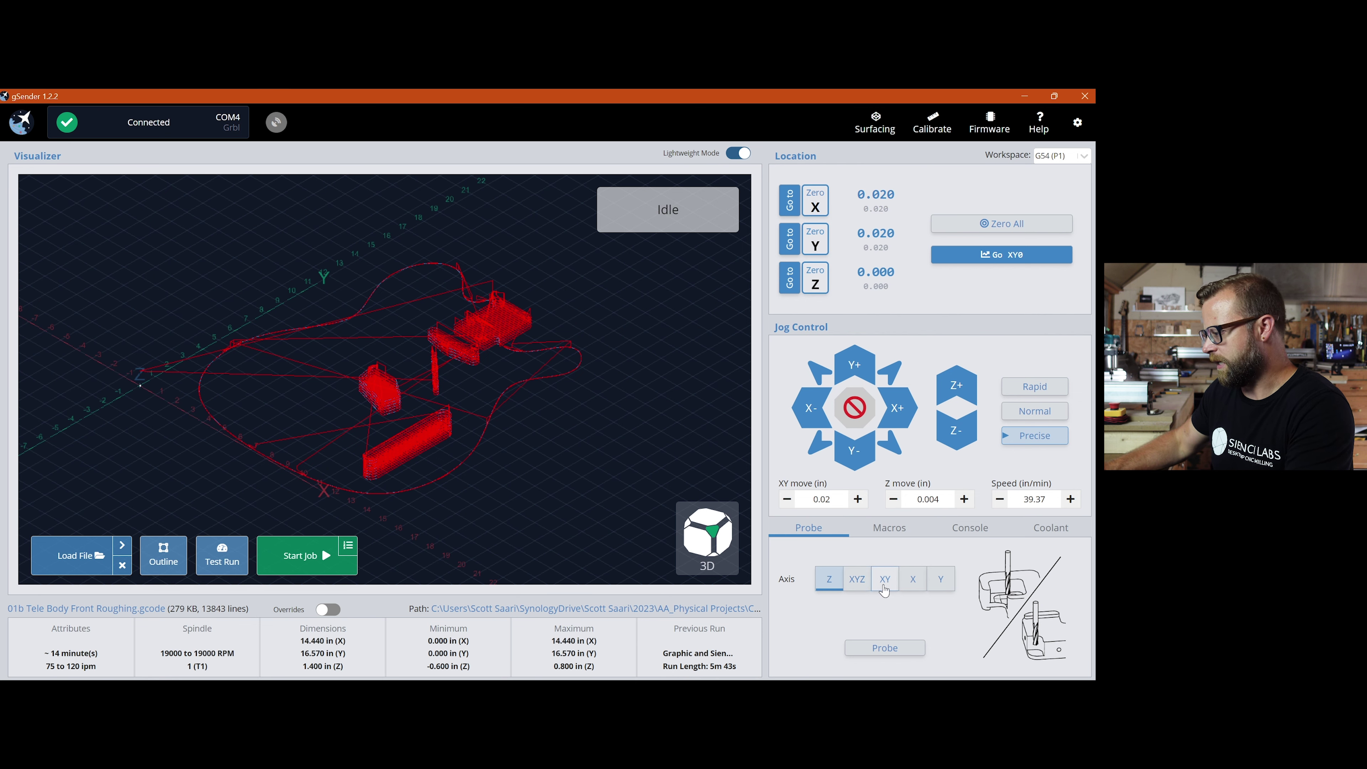
{"action": "left_click", "coordinate": [831, 587]}
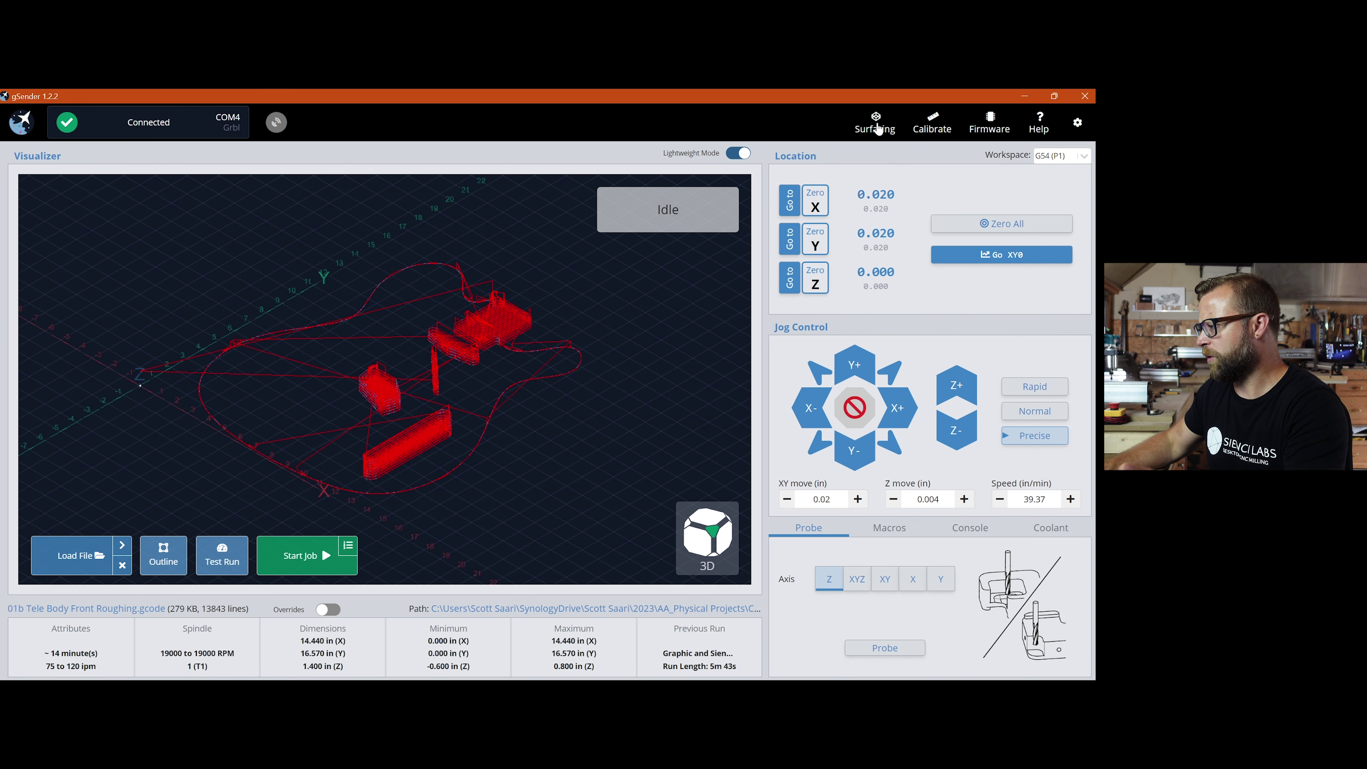
{"action": "left_click", "coordinate": [945, 132]}
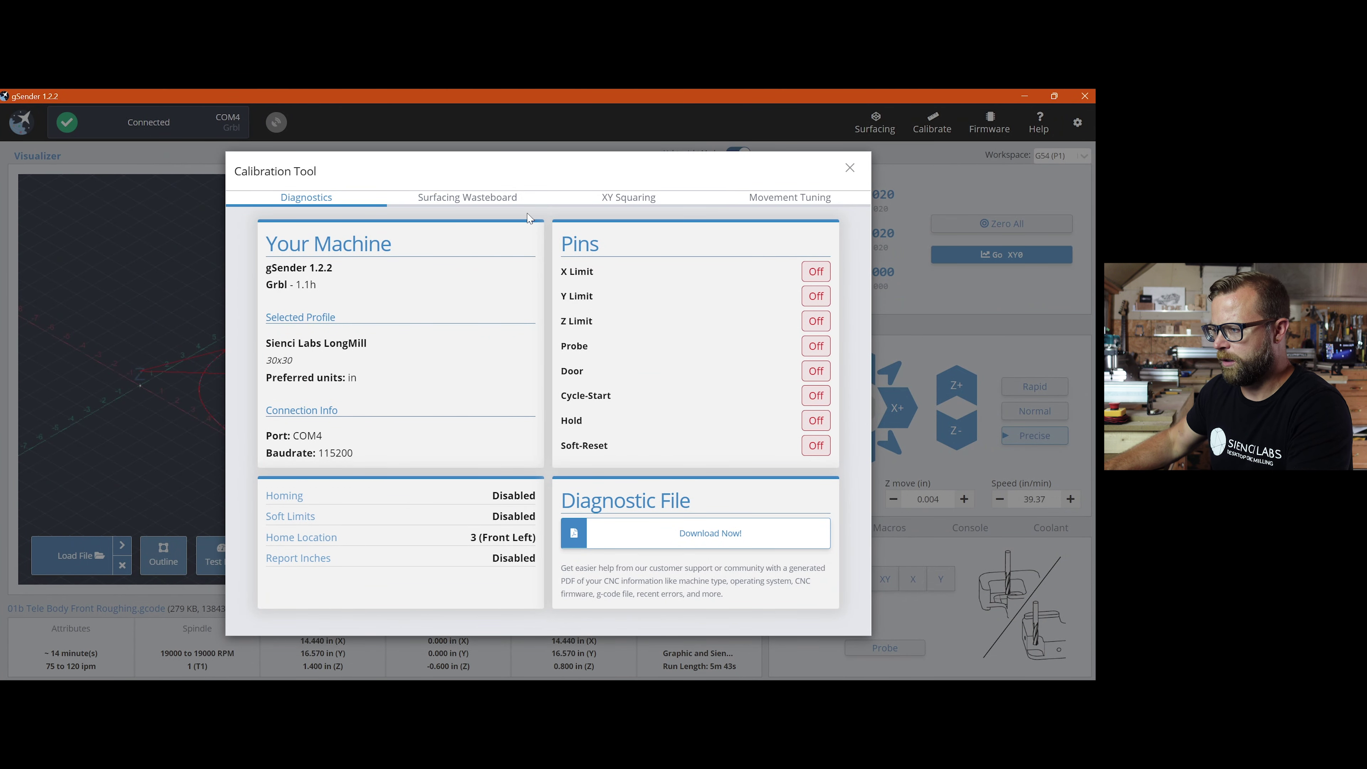
{"action": "left_click", "coordinate": [497, 208]}
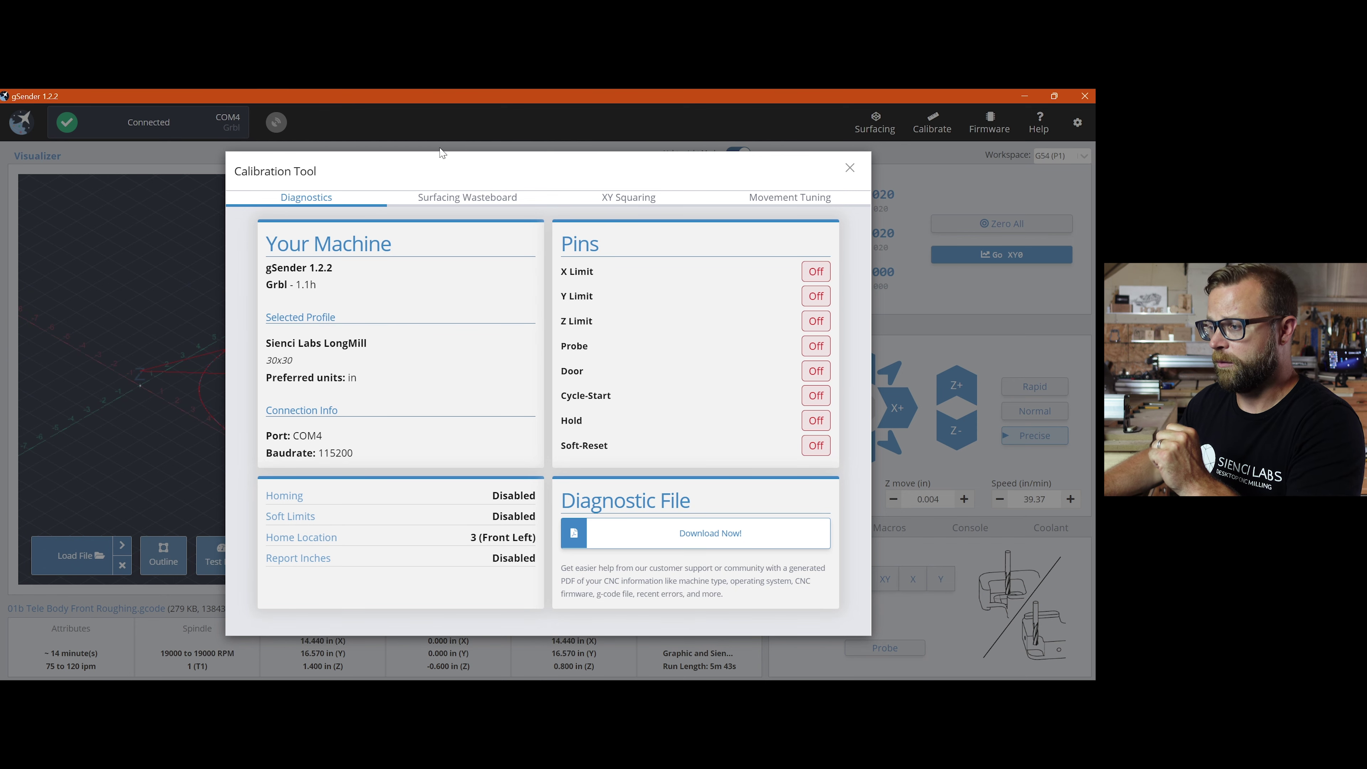
{"action": "key", "text": "Escape"}
{"action": "left_click", "coordinate": [932, 124]}
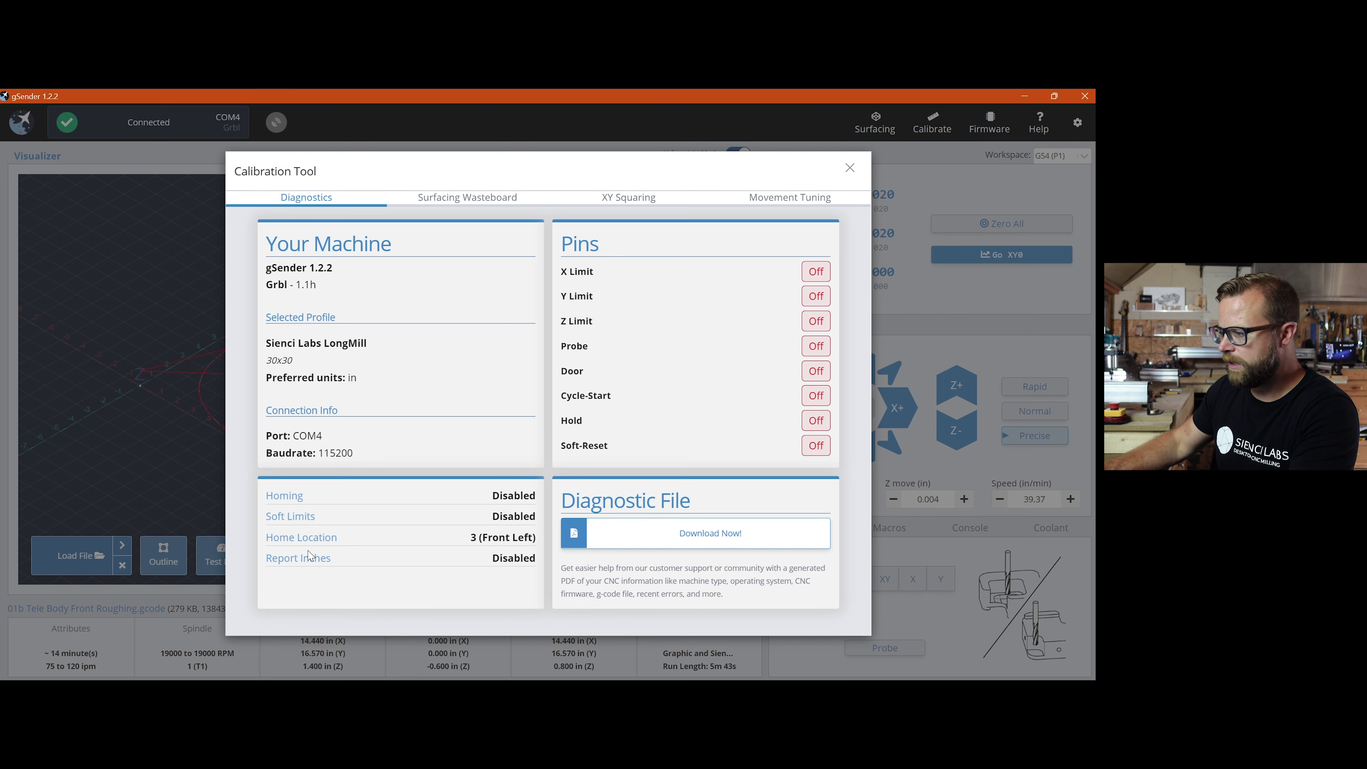
{"action": "left_click", "coordinate": [496, 199]}
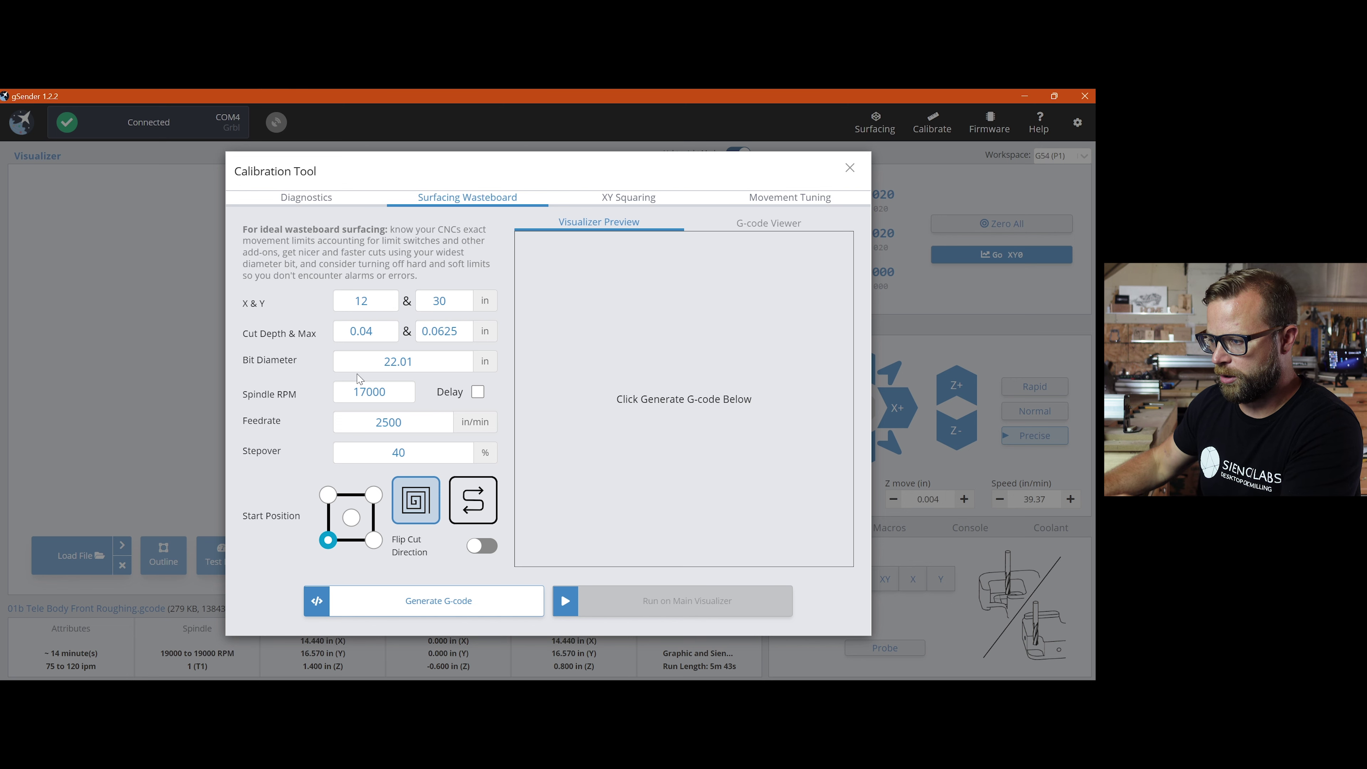
{"action": "left_click", "coordinate": [644, 206]}
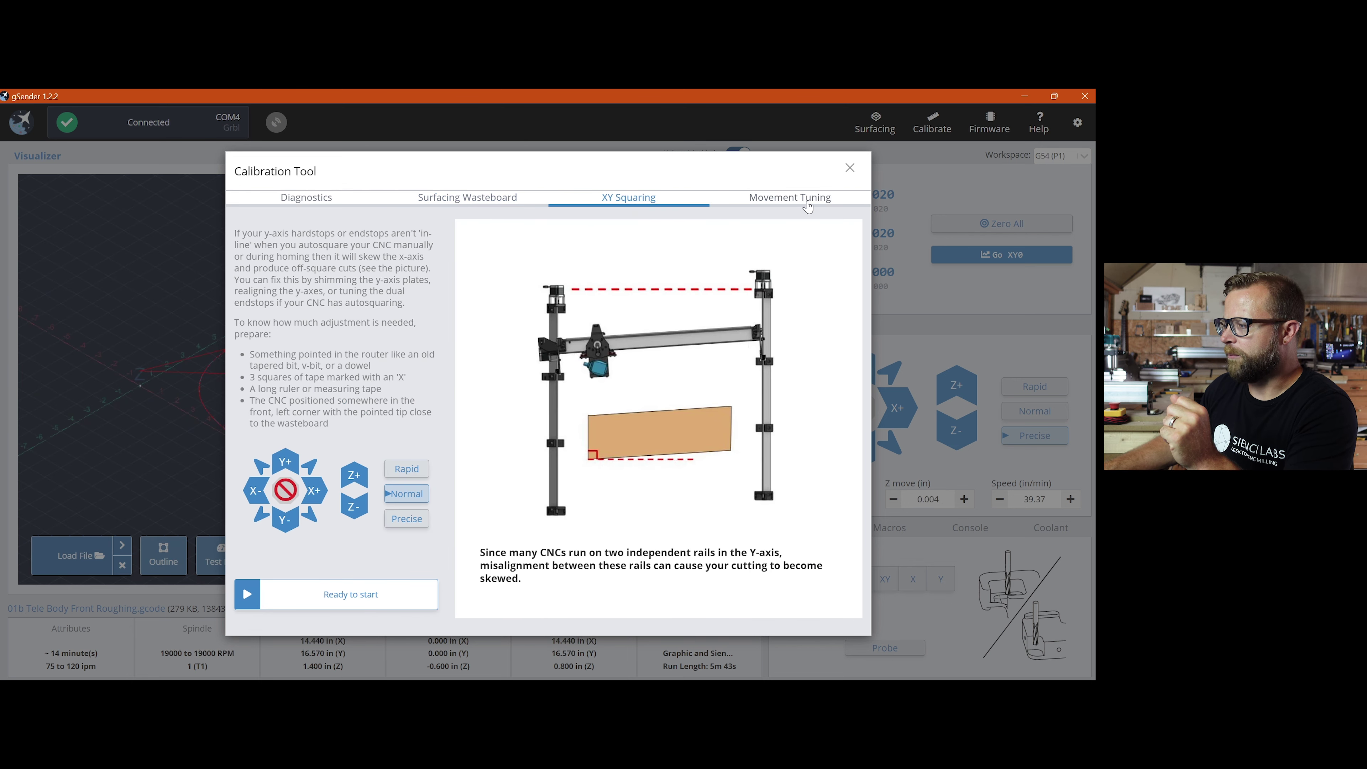
{"action": "left_click", "coordinate": [807, 205]}
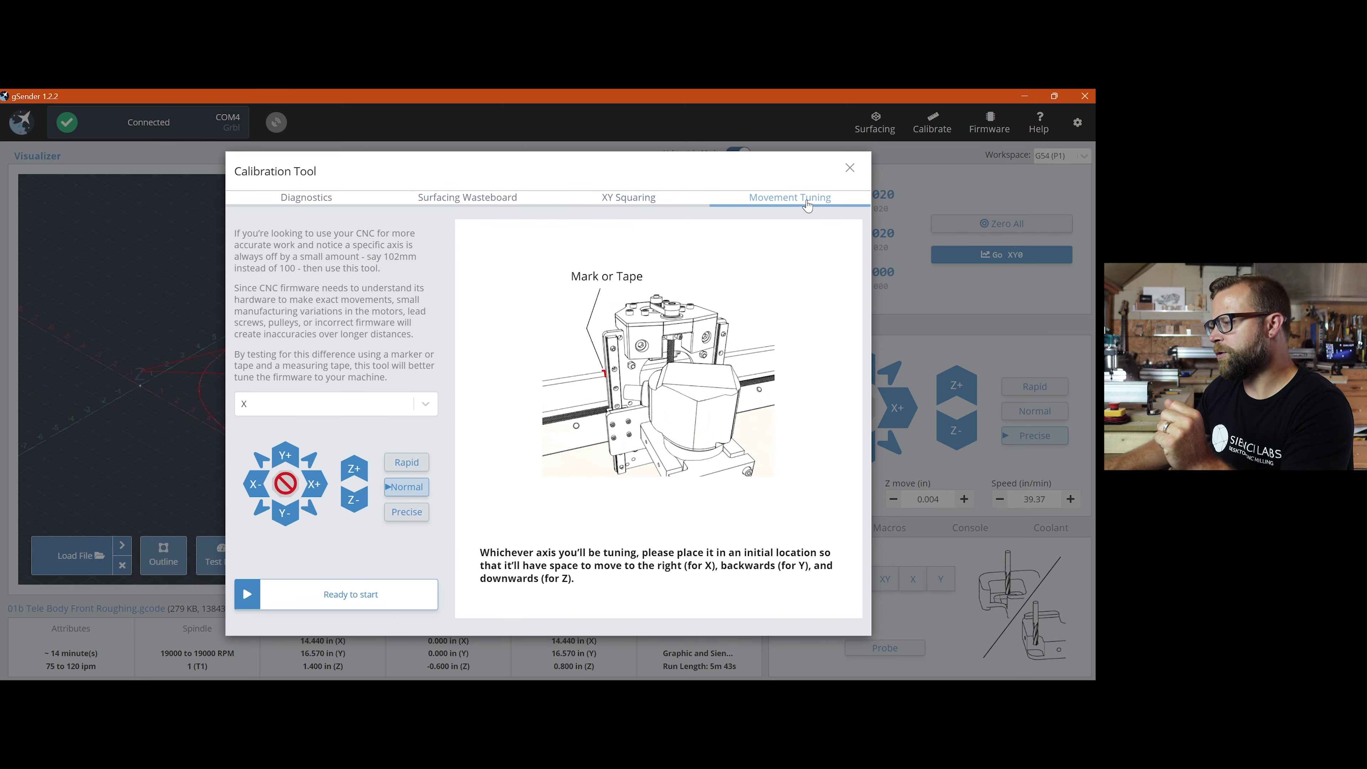
{"action": "left_click", "coordinate": [635, 204]}
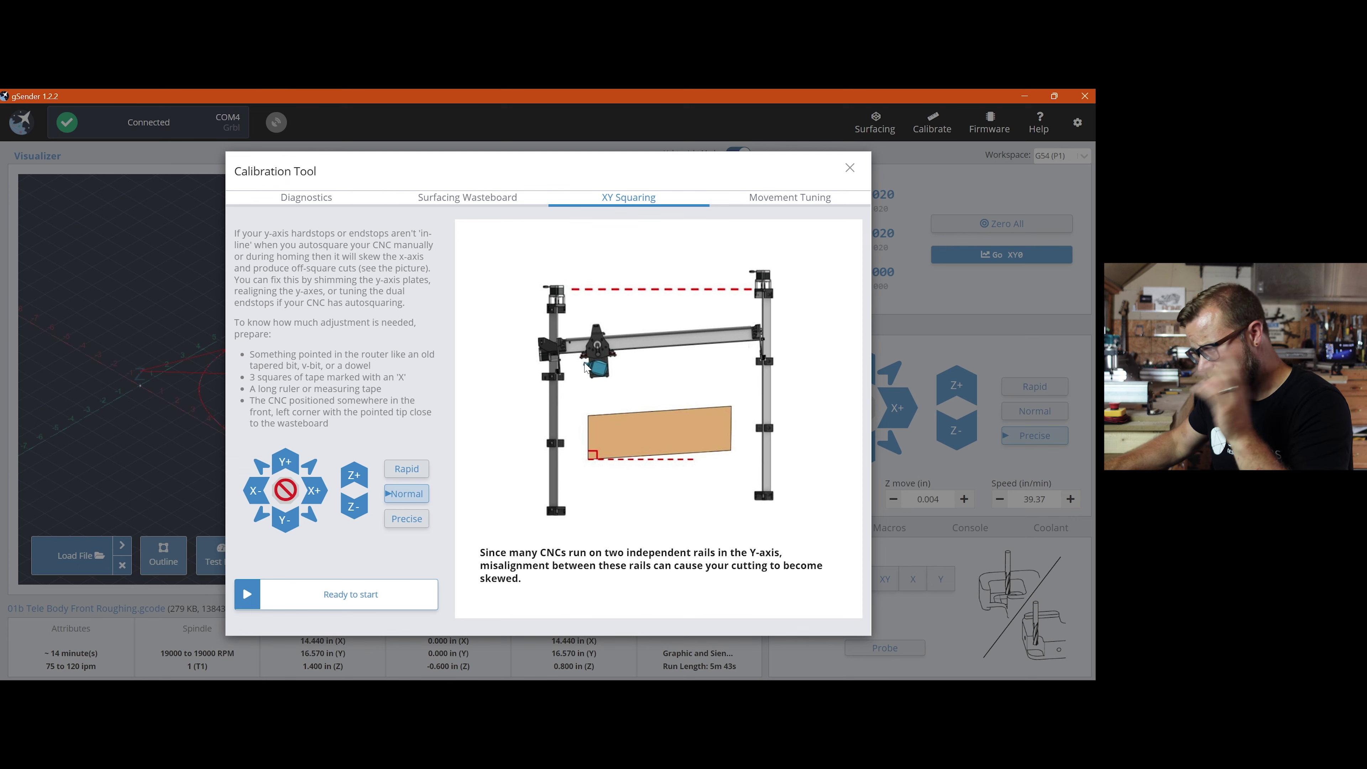
{"action": "left_click", "coordinate": [787, 147]}
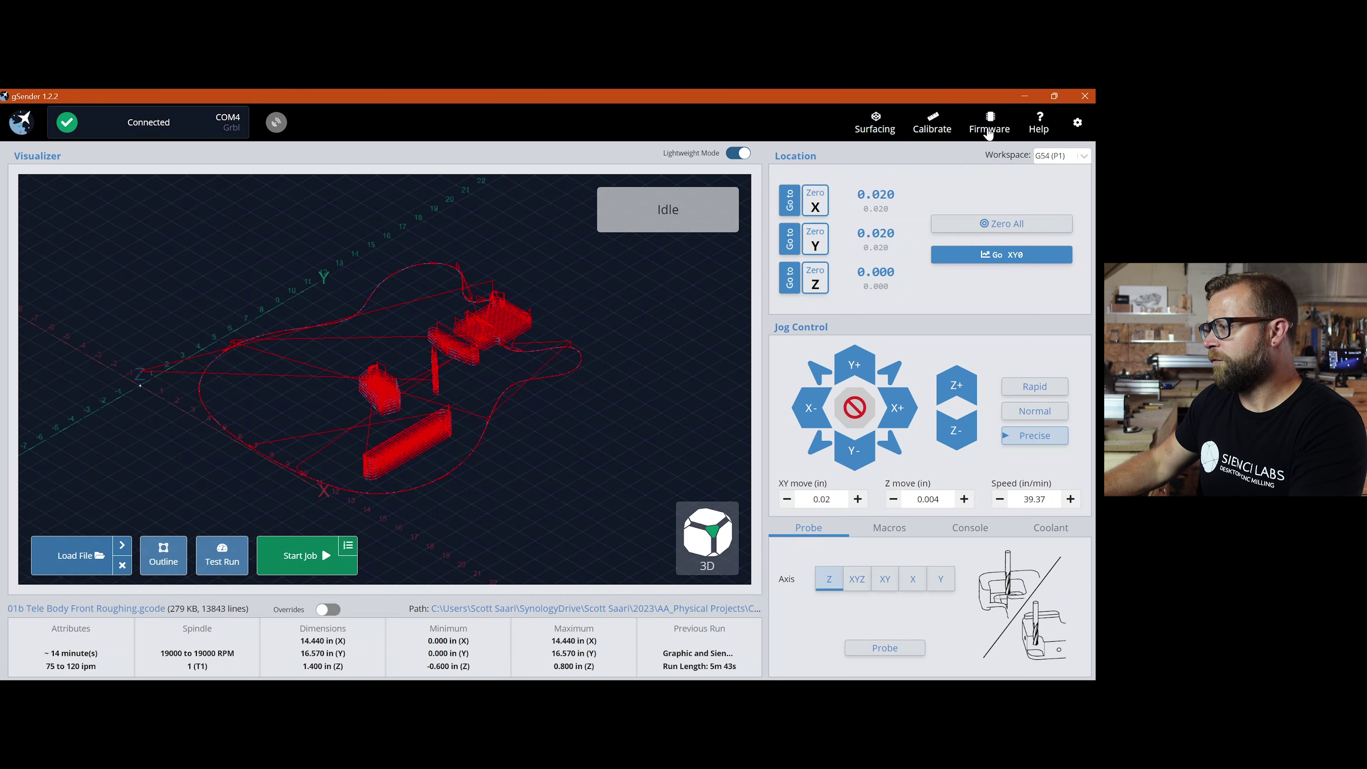
{"action": "left_click", "coordinate": [989, 125]}
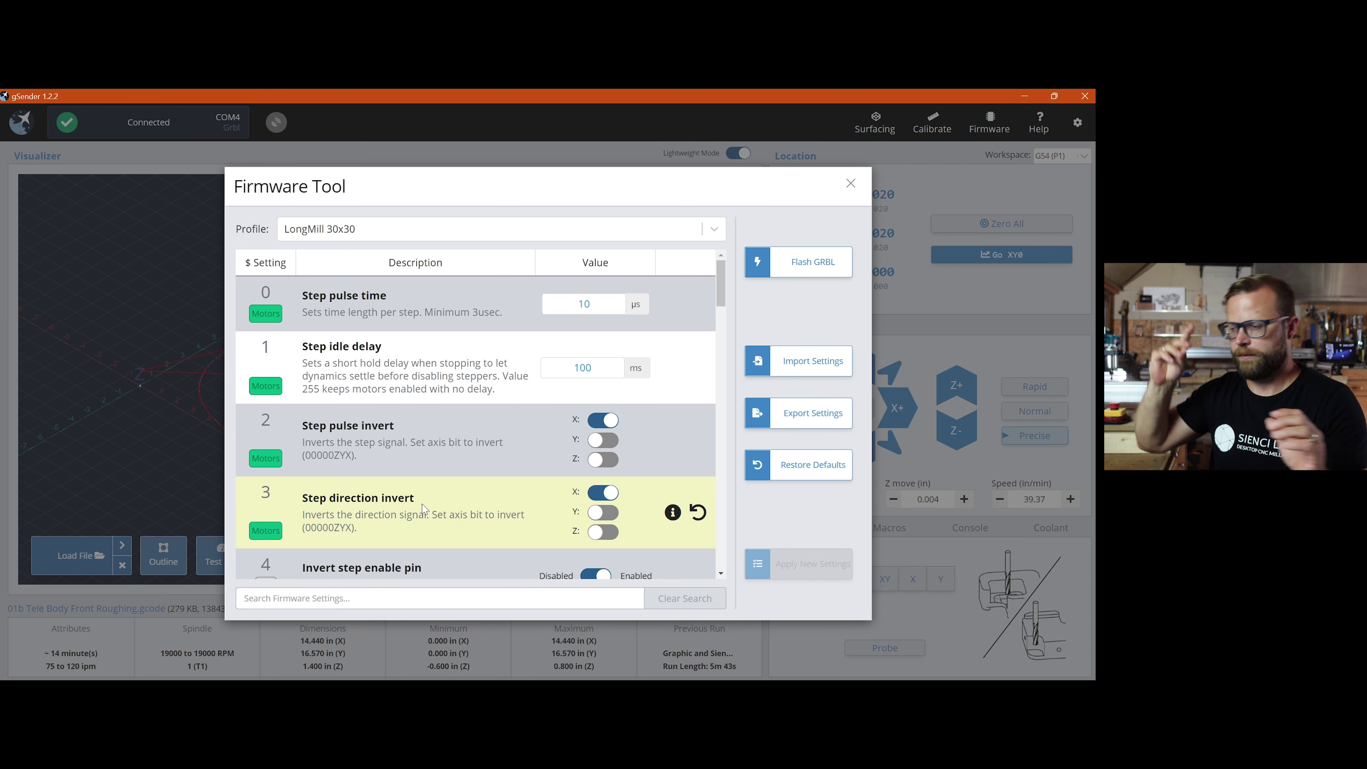
- Browse the Firmware Tool's machine profile list, keeping LongMill 30x30 selected
{"action": "mouse_move", "coordinate": [727, 292]}
{"action": "left_mouse_down"}
{"action": "mouse_move", "coordinate": [728, 320]}
{"action": "mouse_move", "coordinate": [727, 291]}
{"action": "left_mouse_up"}
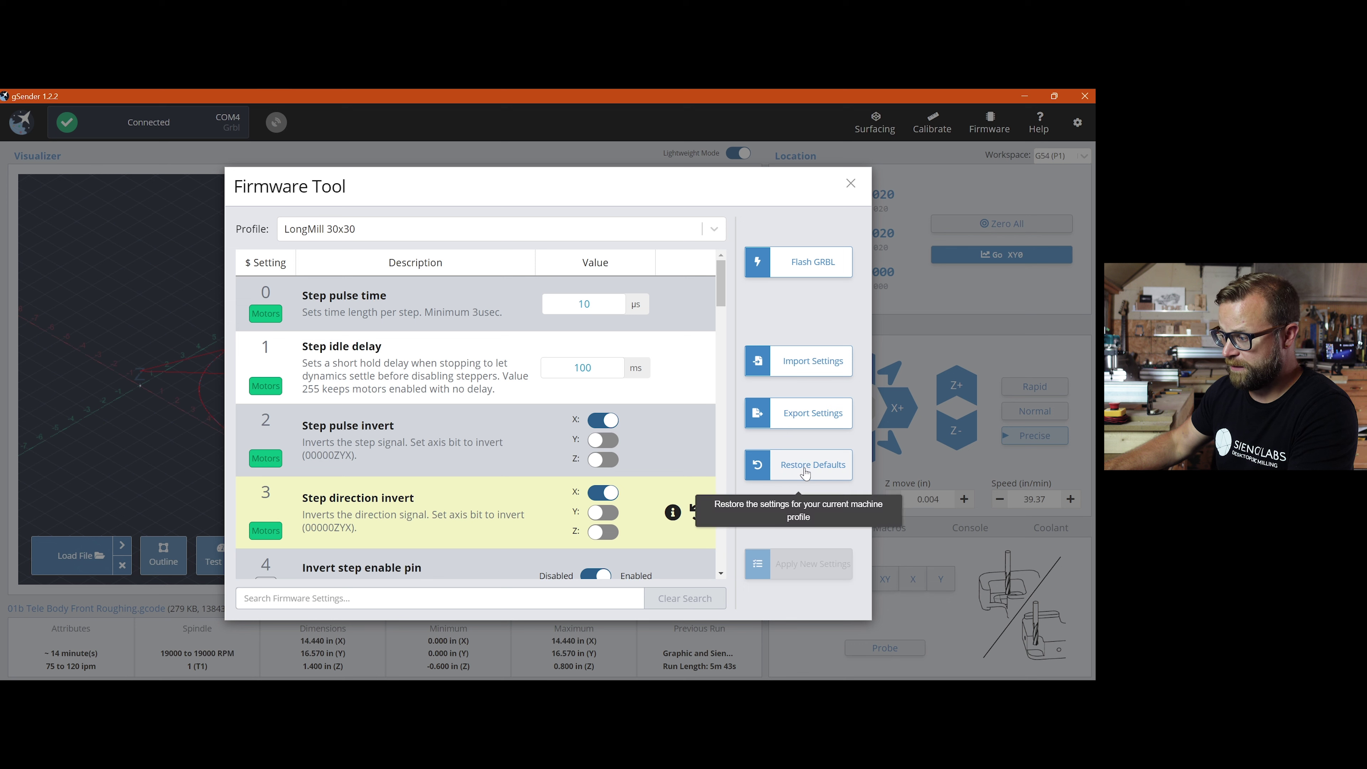
{"action": "left_click", "coordinate": [692, 232]}
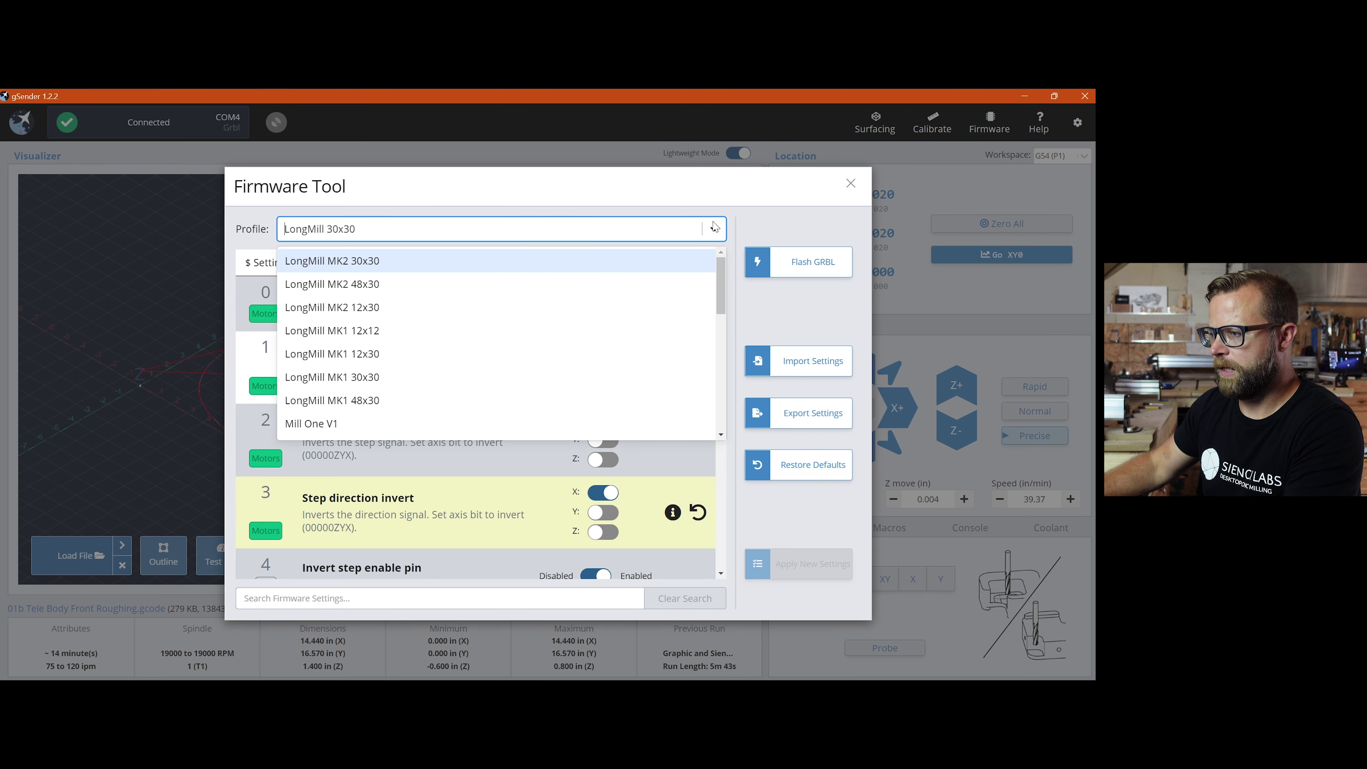
{"action": "scroll", "coordinate": [549, 382], "scroll_direction": "down", "scroll_amount": 5}
{"action": "scroll", "coordinate": [544, 377], "scroll_direction": "up", "scroll_amount": 5}
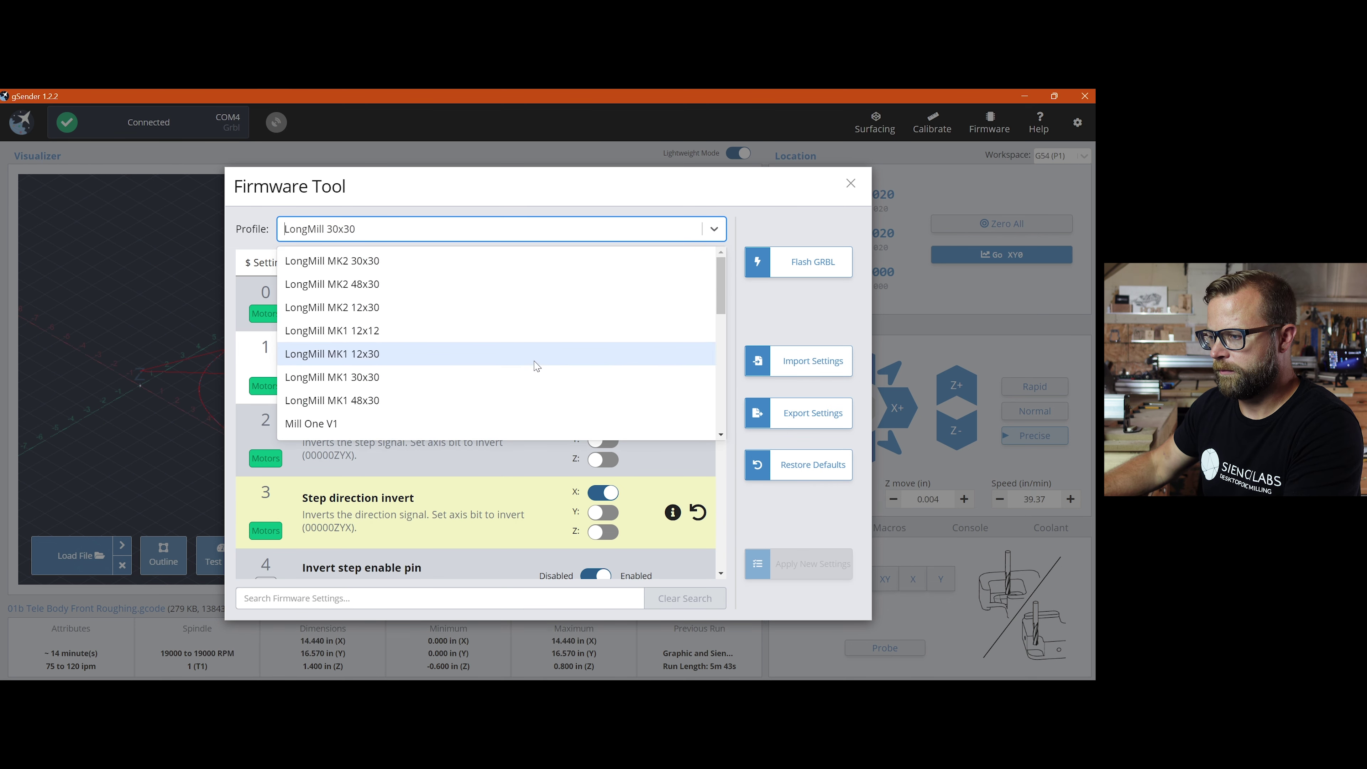
{"action": "scroll", "coordinate": [517, 366], "scroll_direction": "down", "scroll_amount": 5}
{"action": "scroll", "coordinate": [500, 350], "scroll_direction": "up", "scroll_amount": 5}
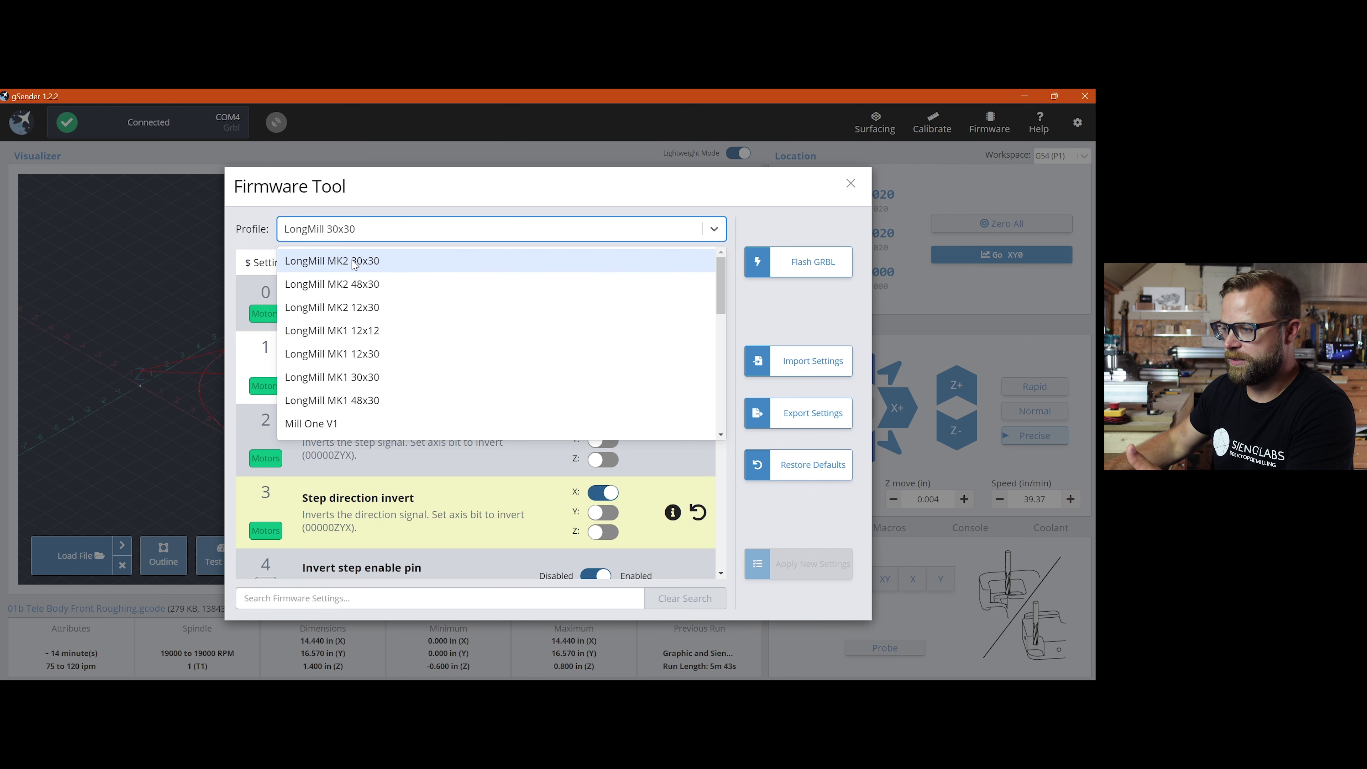
{"action": "scroll", "coordinate": [388, 377], "scroll_direction": "down", "scroll_amount": 5}
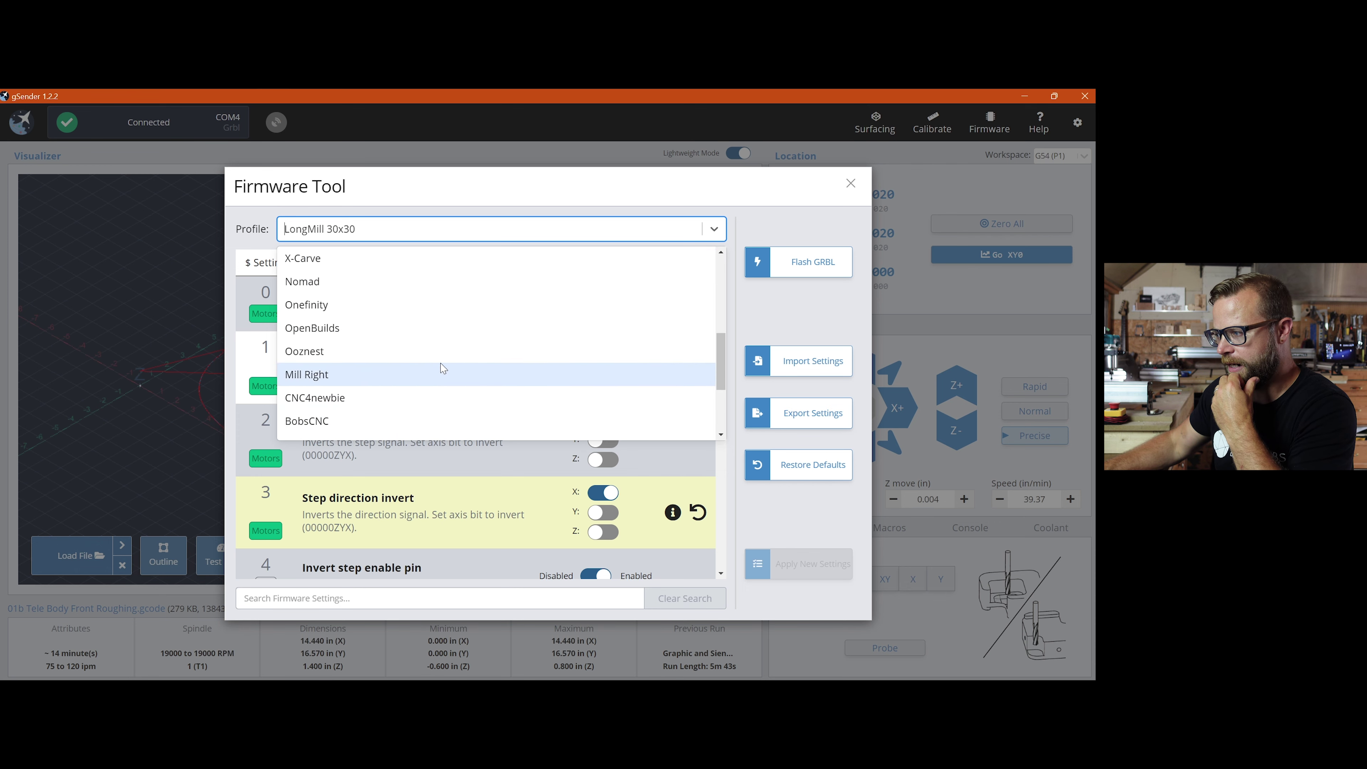
{"action": "scroll", "coordinate": [719, 268], "scroll_direction": "up", "scroll_amount": 5}
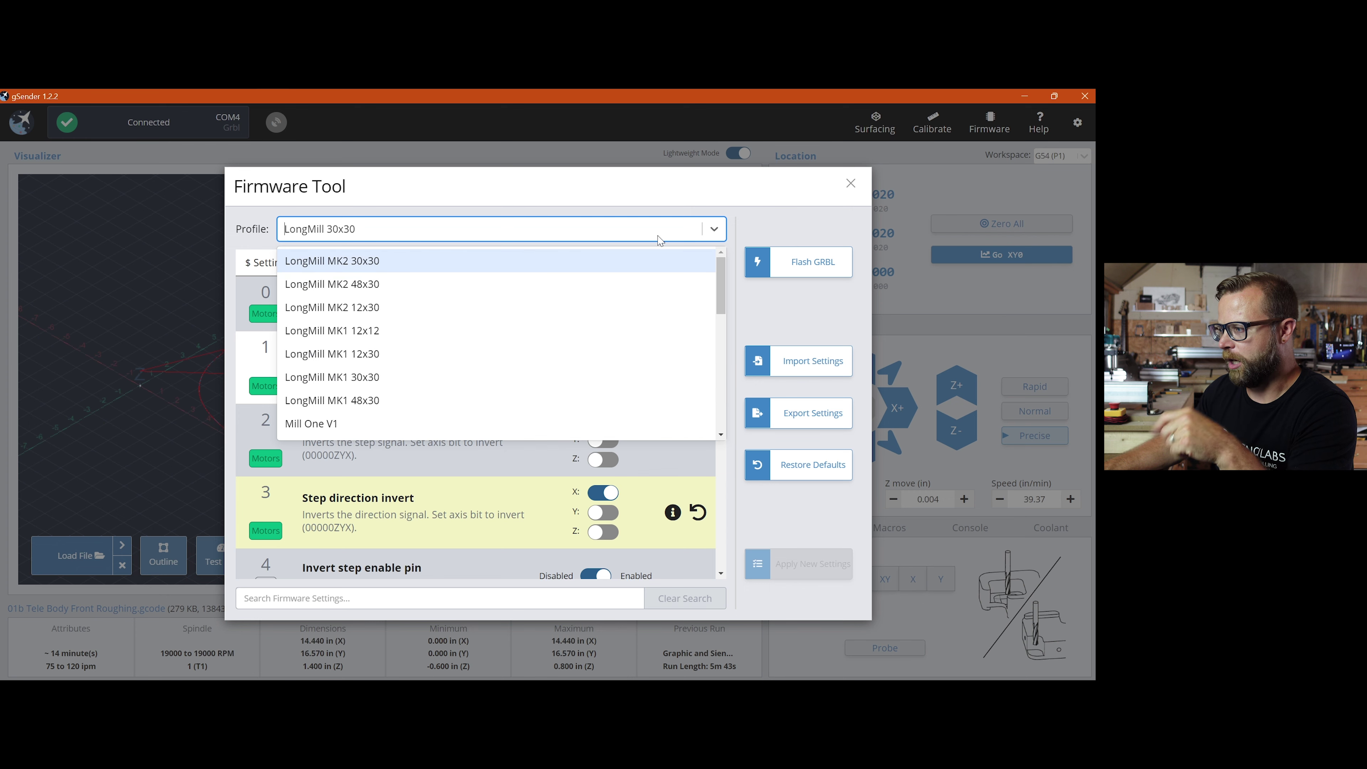
{"action": "left_click", "coordinate": [756, 214]}
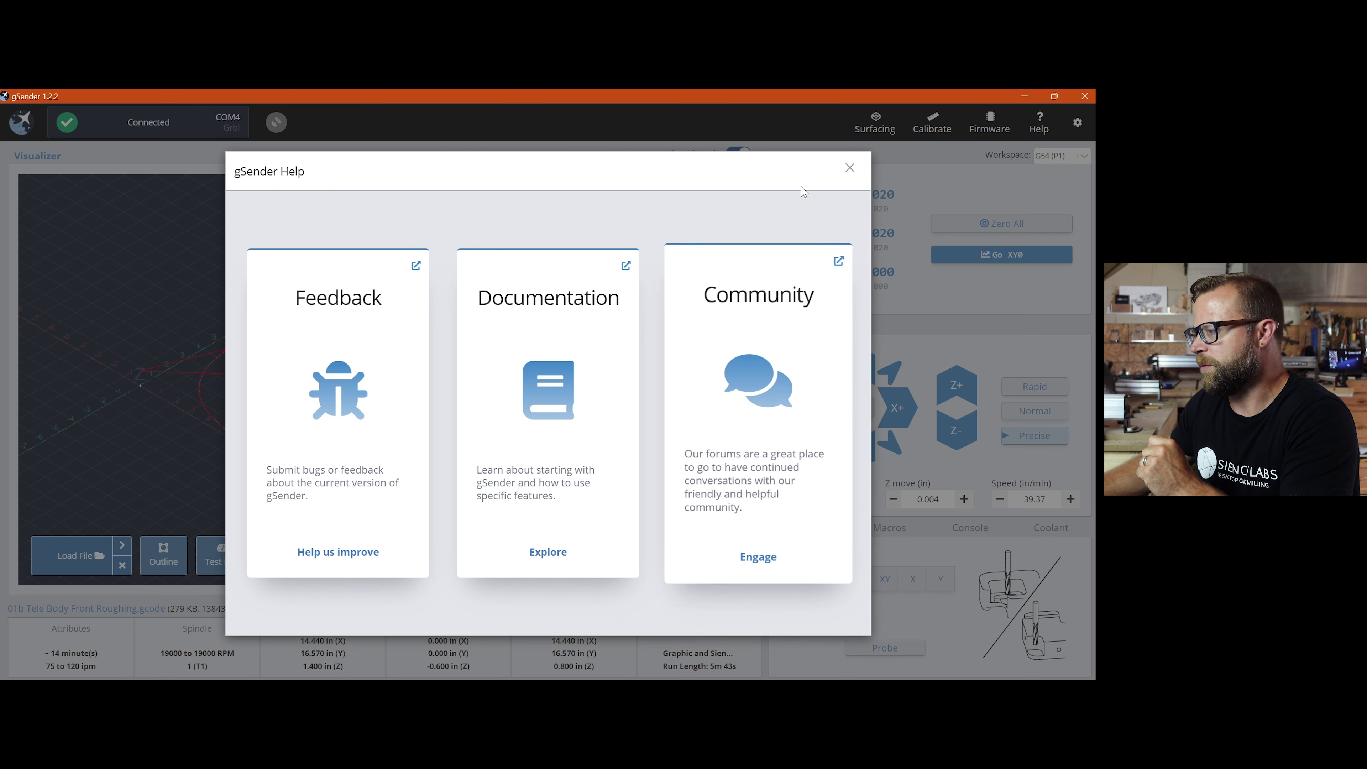
- Close the Help dialog and open the Settings dialog on its General page
{"action": "left_click", "coordinate": [850, 169]}
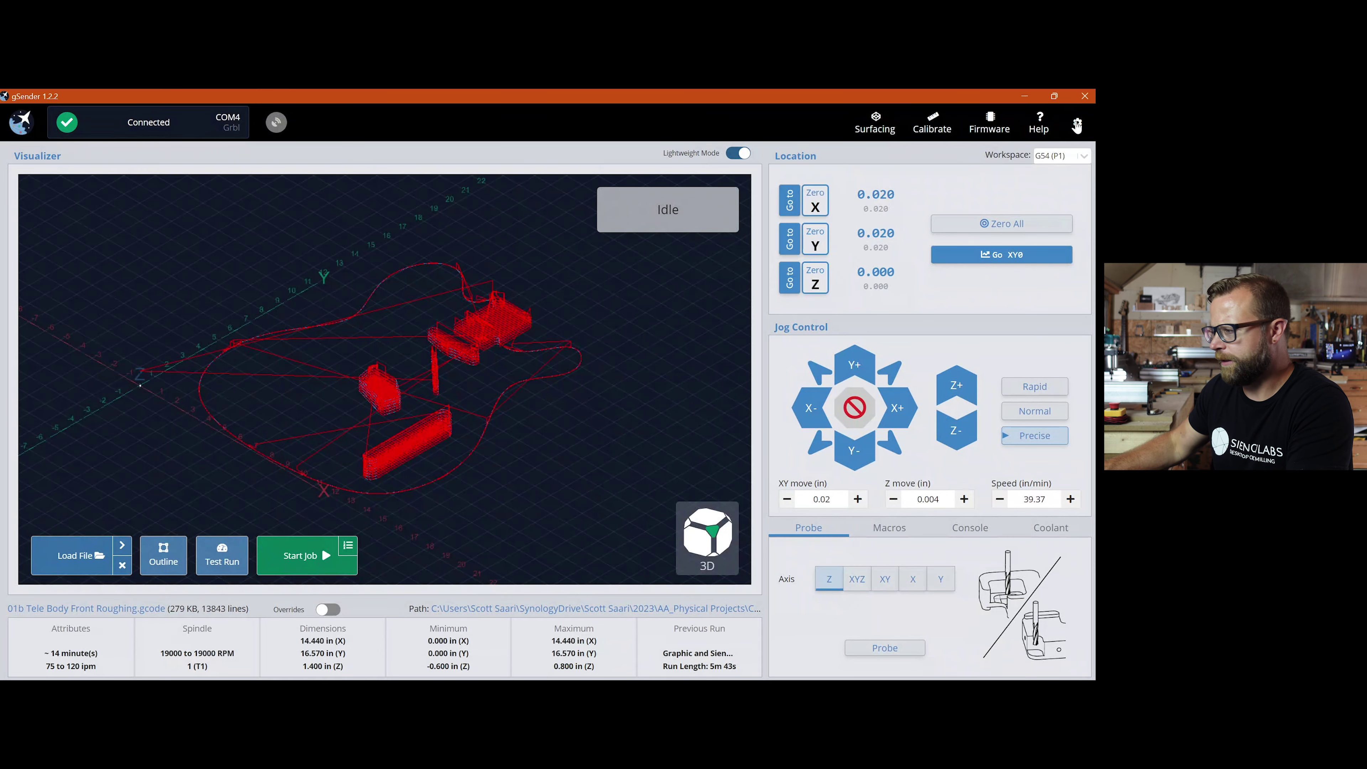
{"action": "left_click", "coordinate": [1077, 123]}
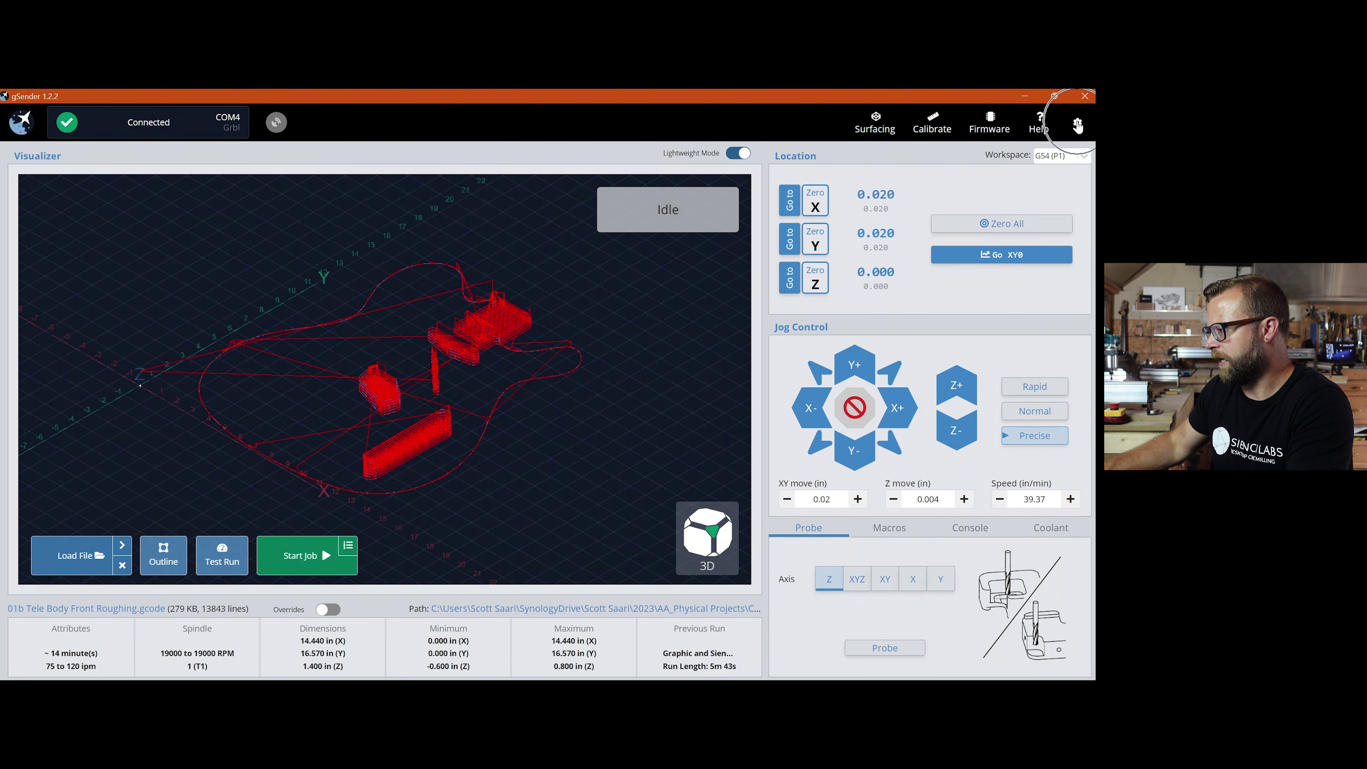
{"action": "mouse_move", "coordinate": [421, 271]}
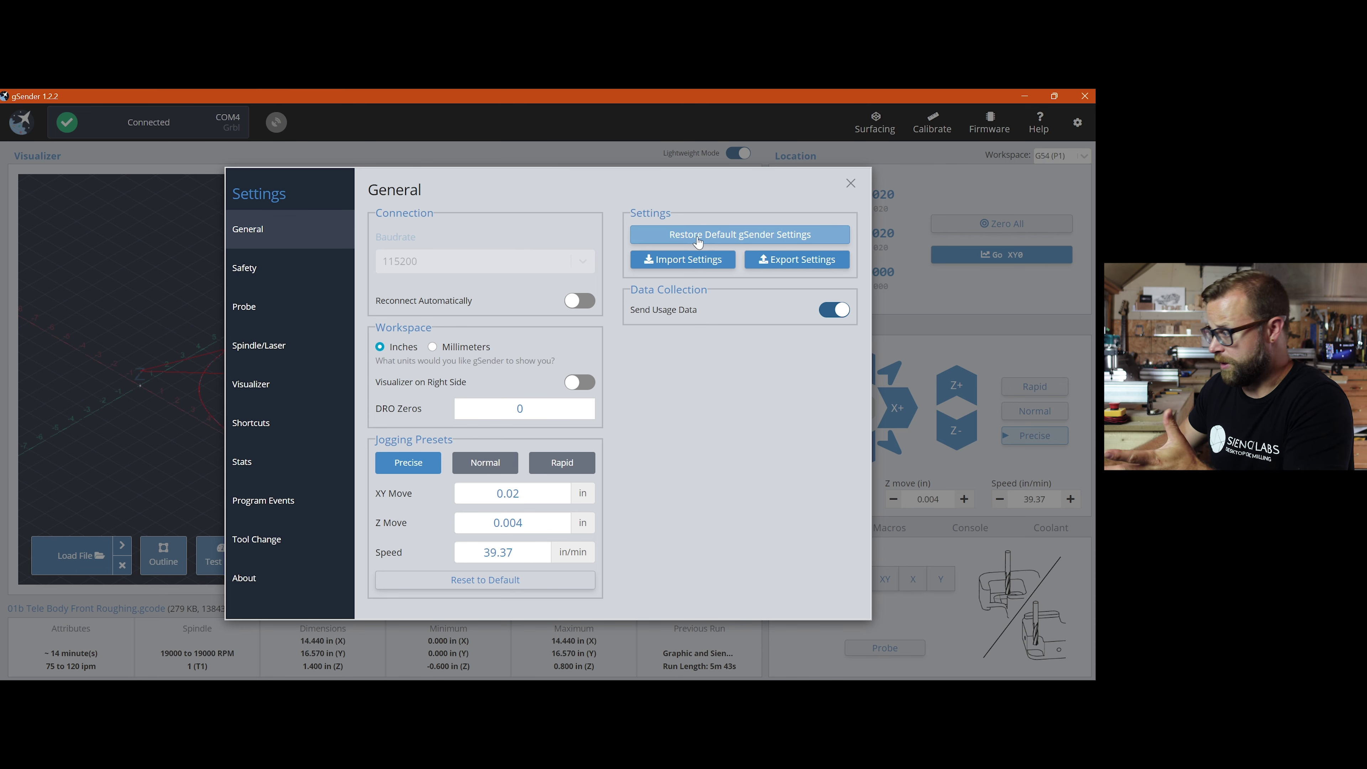
- Review Safety, keep AutoZero Touchplate as the touch plate type, and view Spindle/Laser settings
{"action": "left_click", "coordinate": [244, 268]}
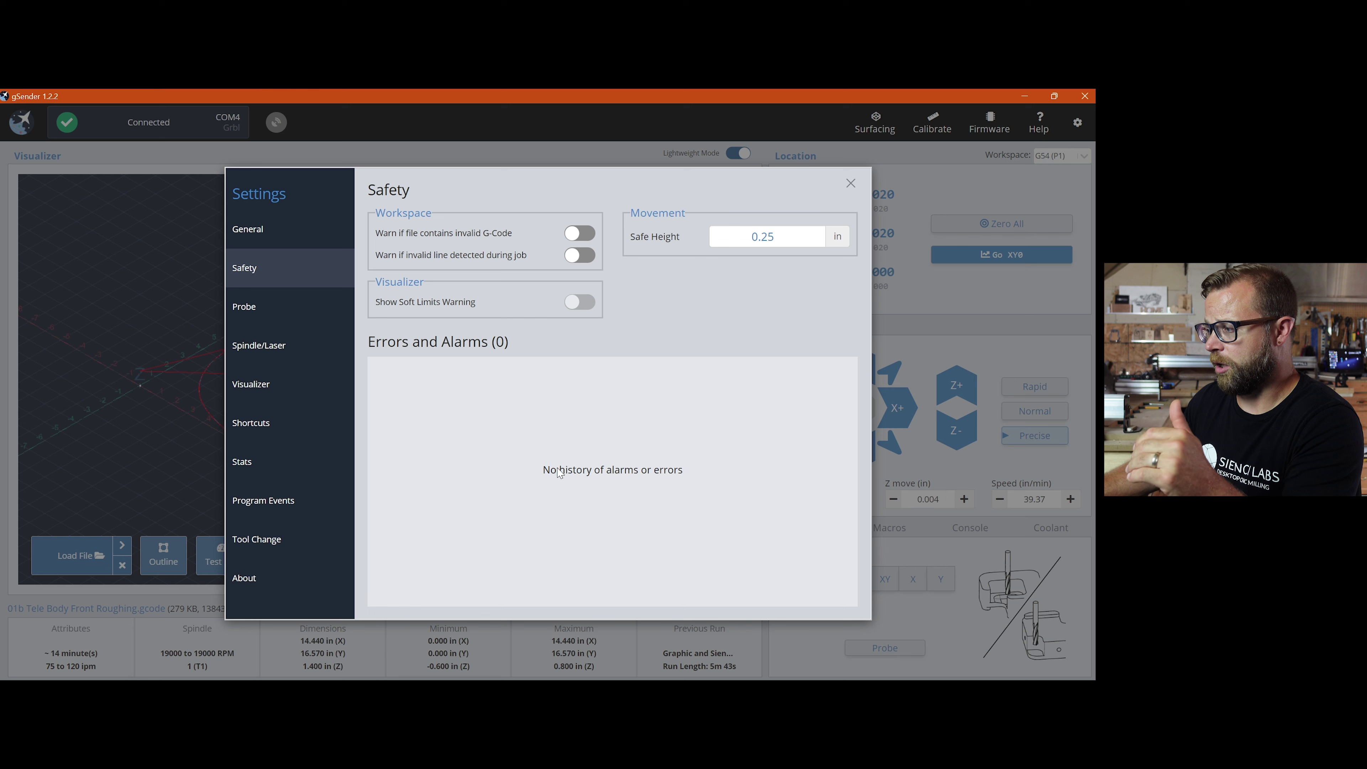
{"action": "left_click", "coordinate": [300, 315]}
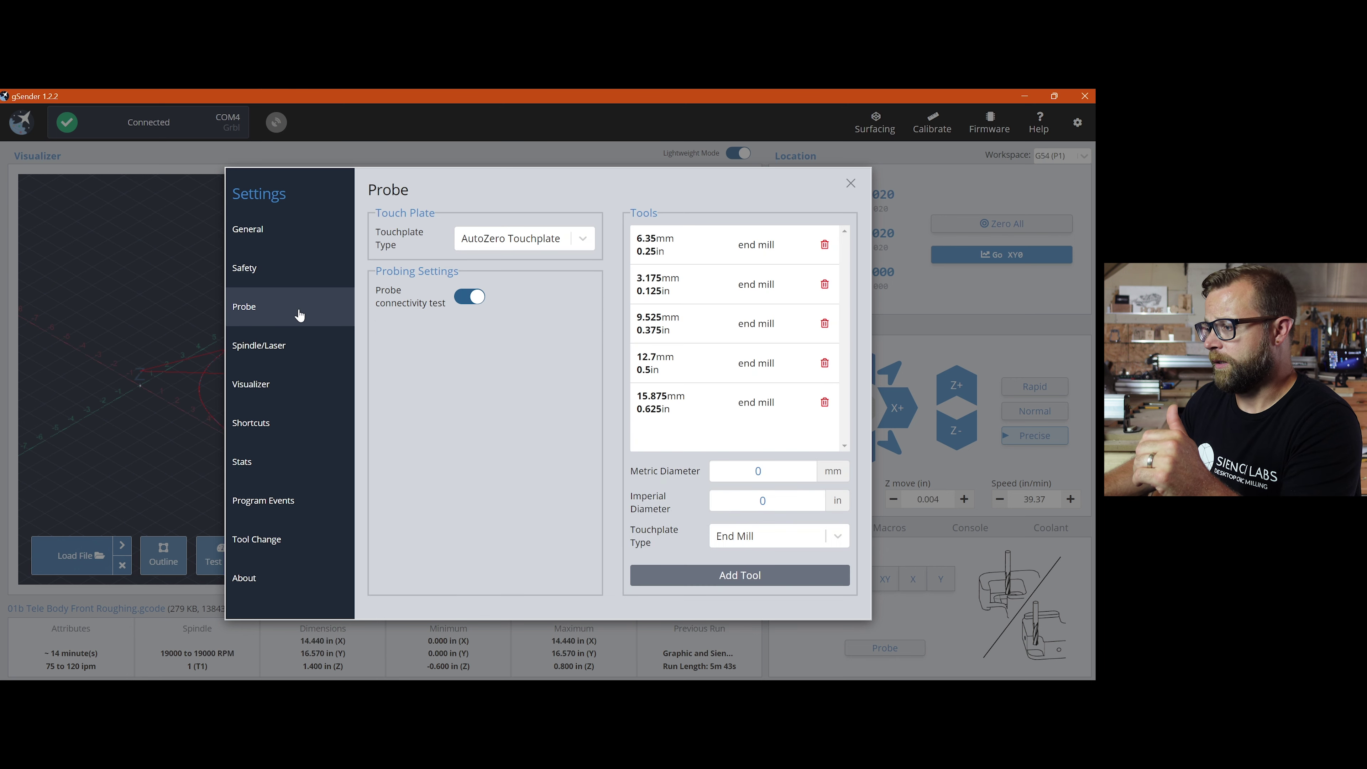
{"action": "left_click", "coordinate": [584, 240]}
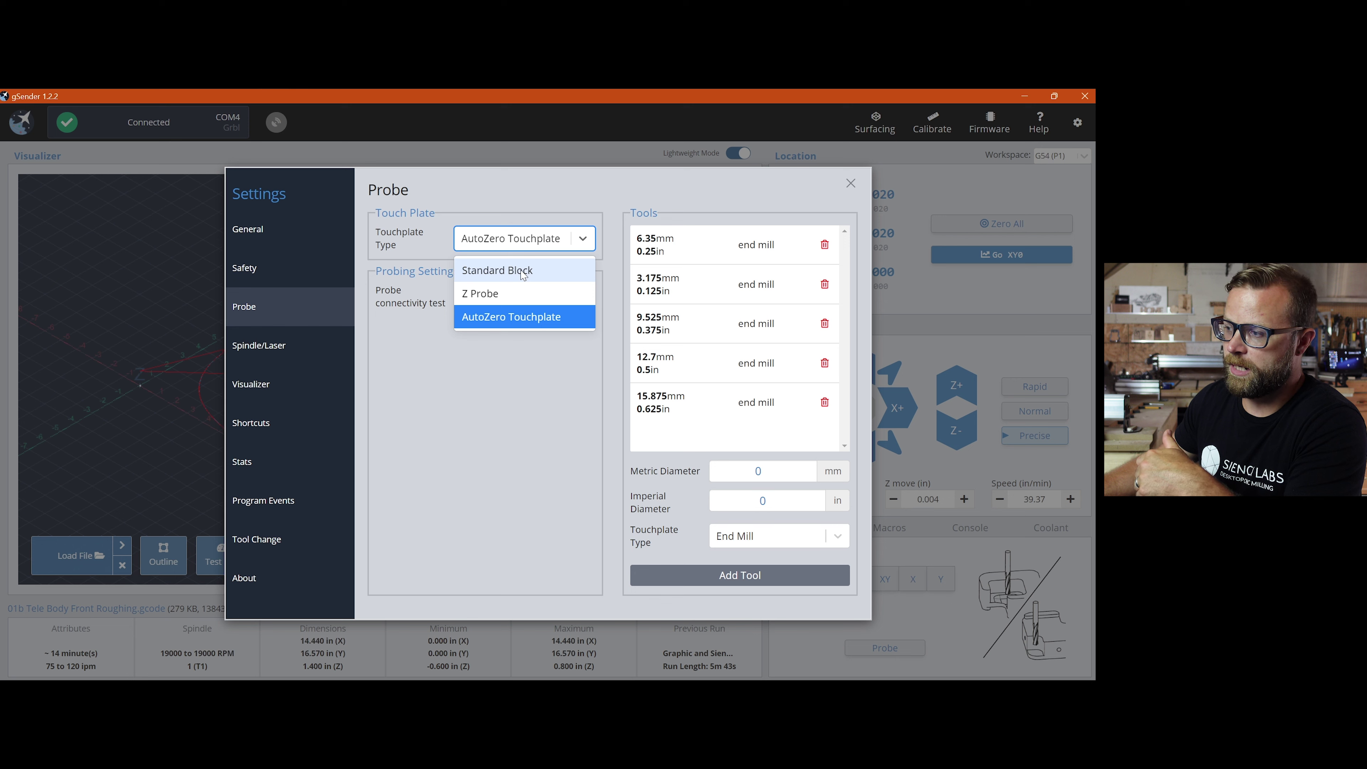
{"action": "left_click", "coordinate": [735, 523]}
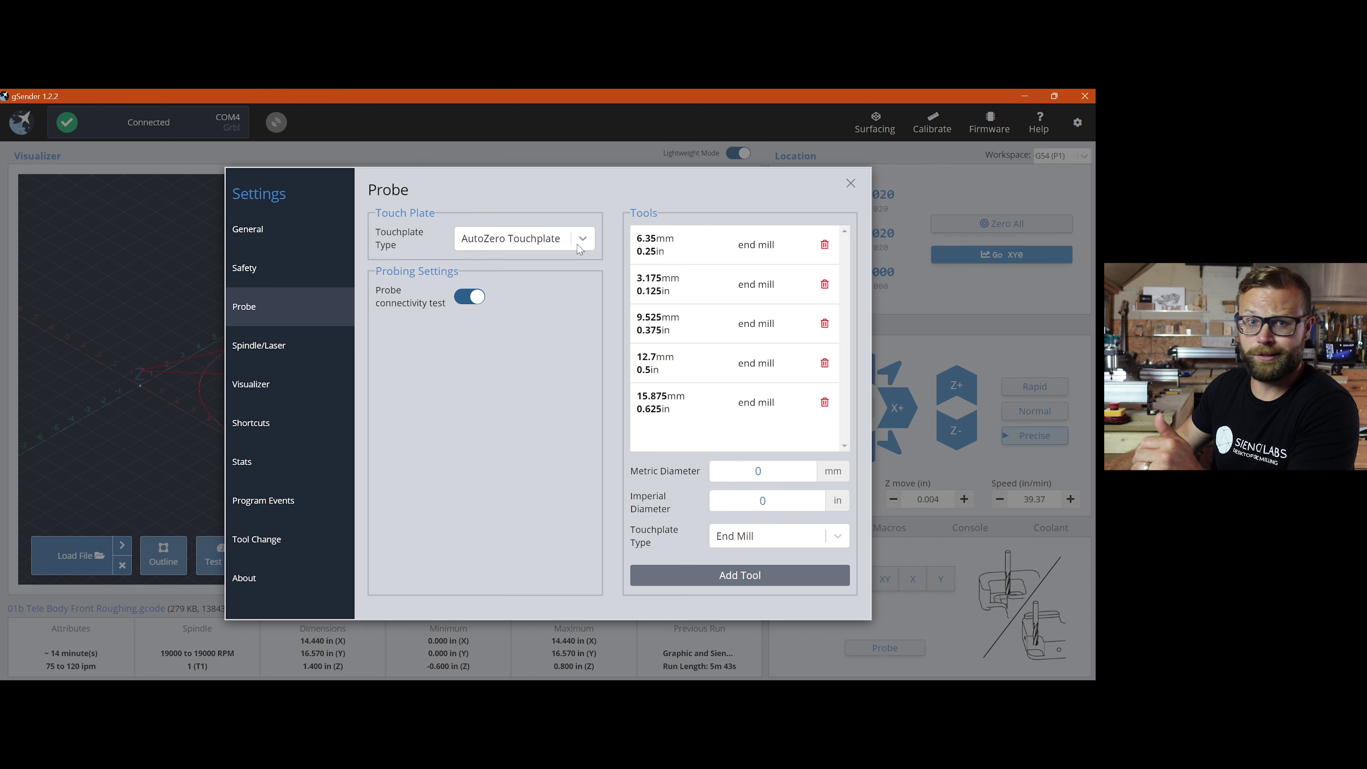
{"action": "left_click", "coordinate": [257, 348]}
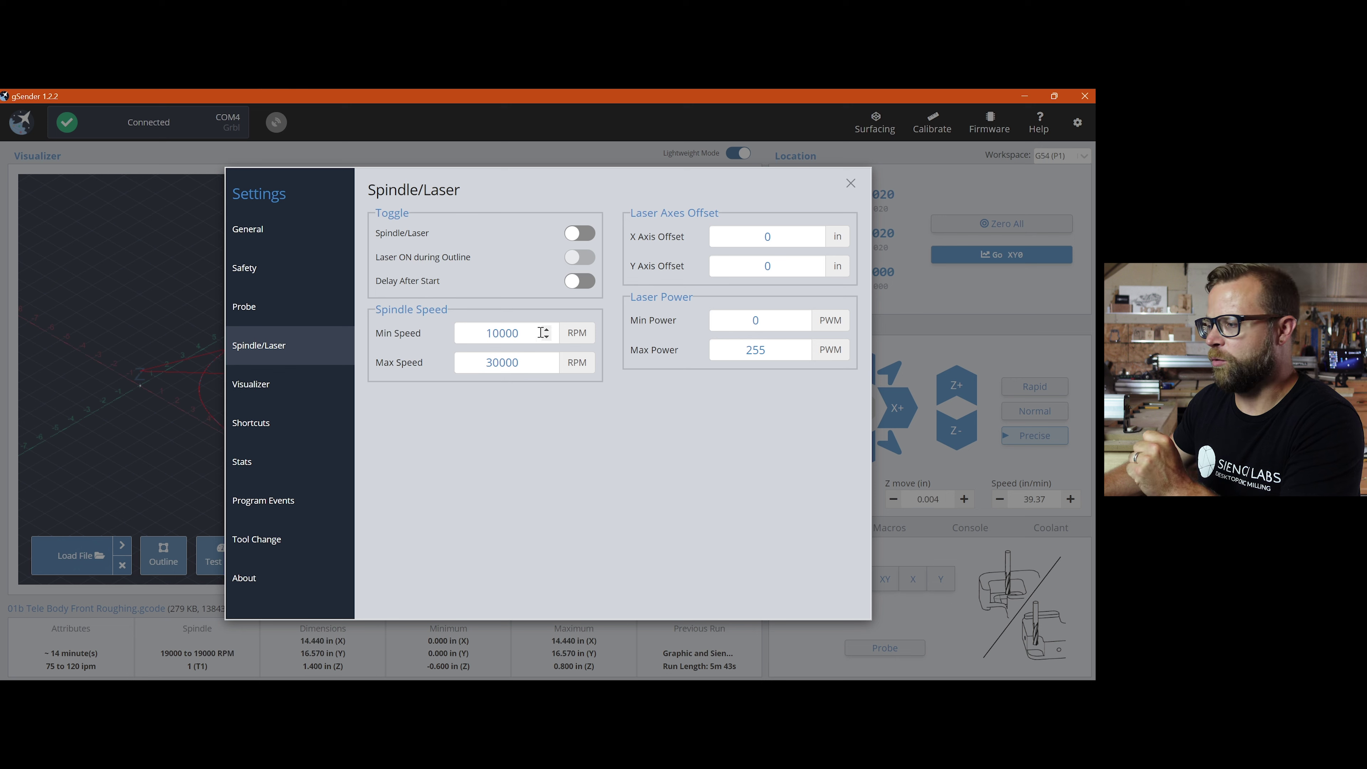
- Leave Spindle/Laser control enabled after testing the toggle, then go to Visualizer settings
{"action": "left_click", "coordinate": [574, 242]}
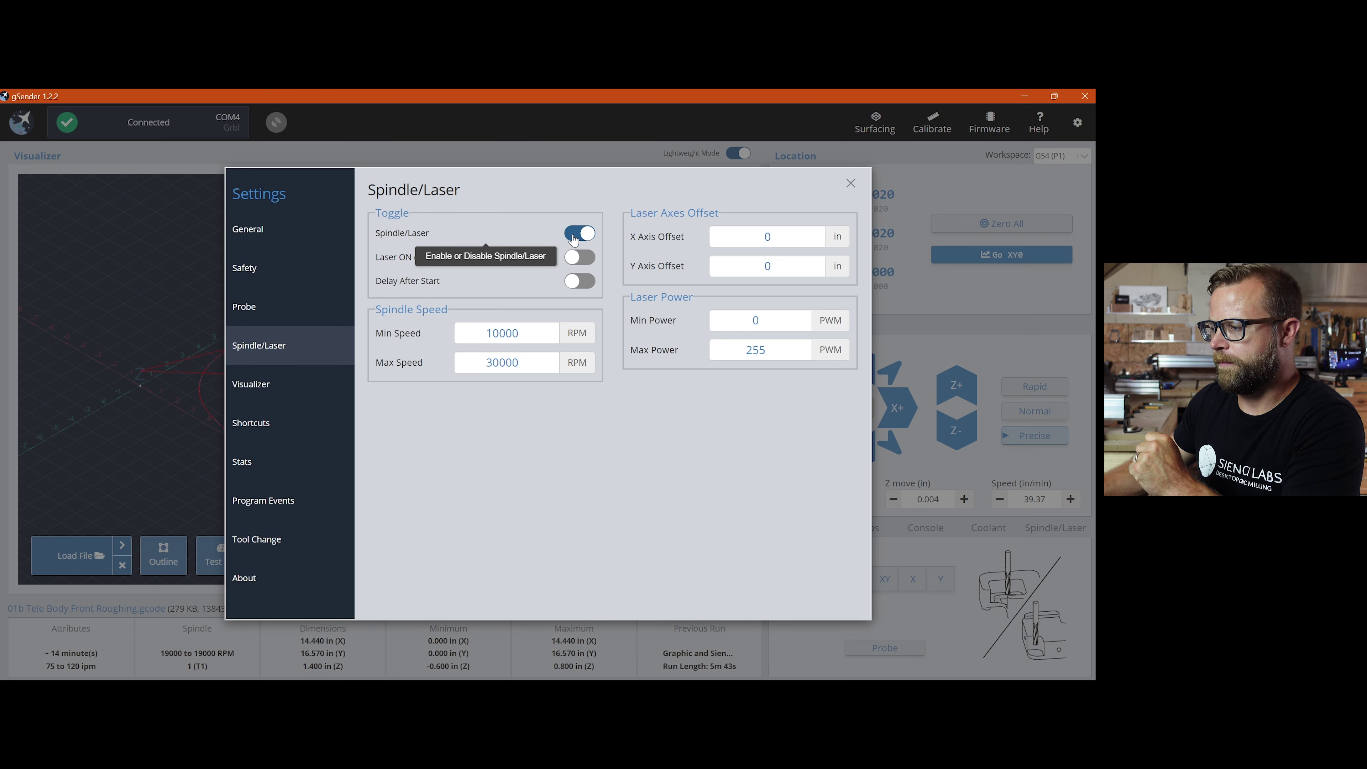
{"action": "left_click", "coordinate": [574, 239]}
{"action": "left_click", "coordinate": [575, 240]}
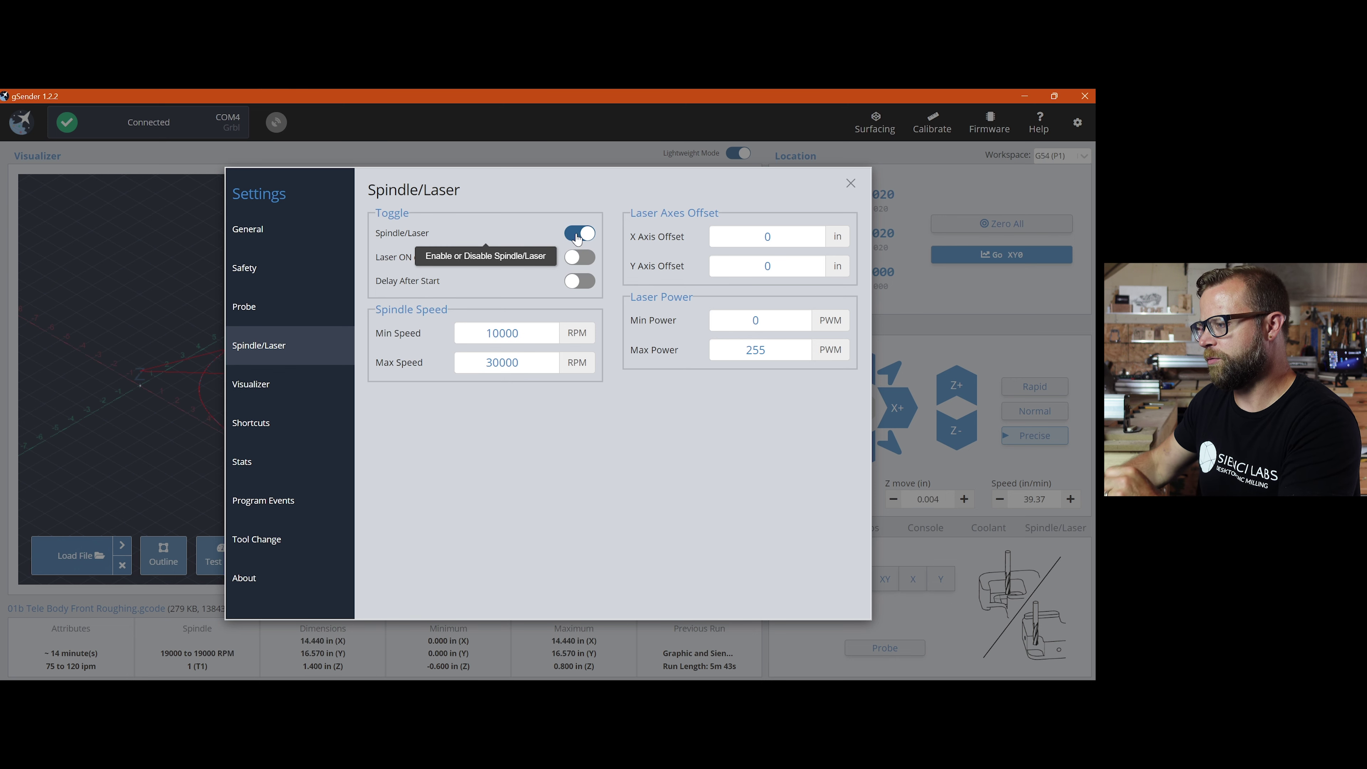
{"action": "left_click", "coordinate": [577, 239]}
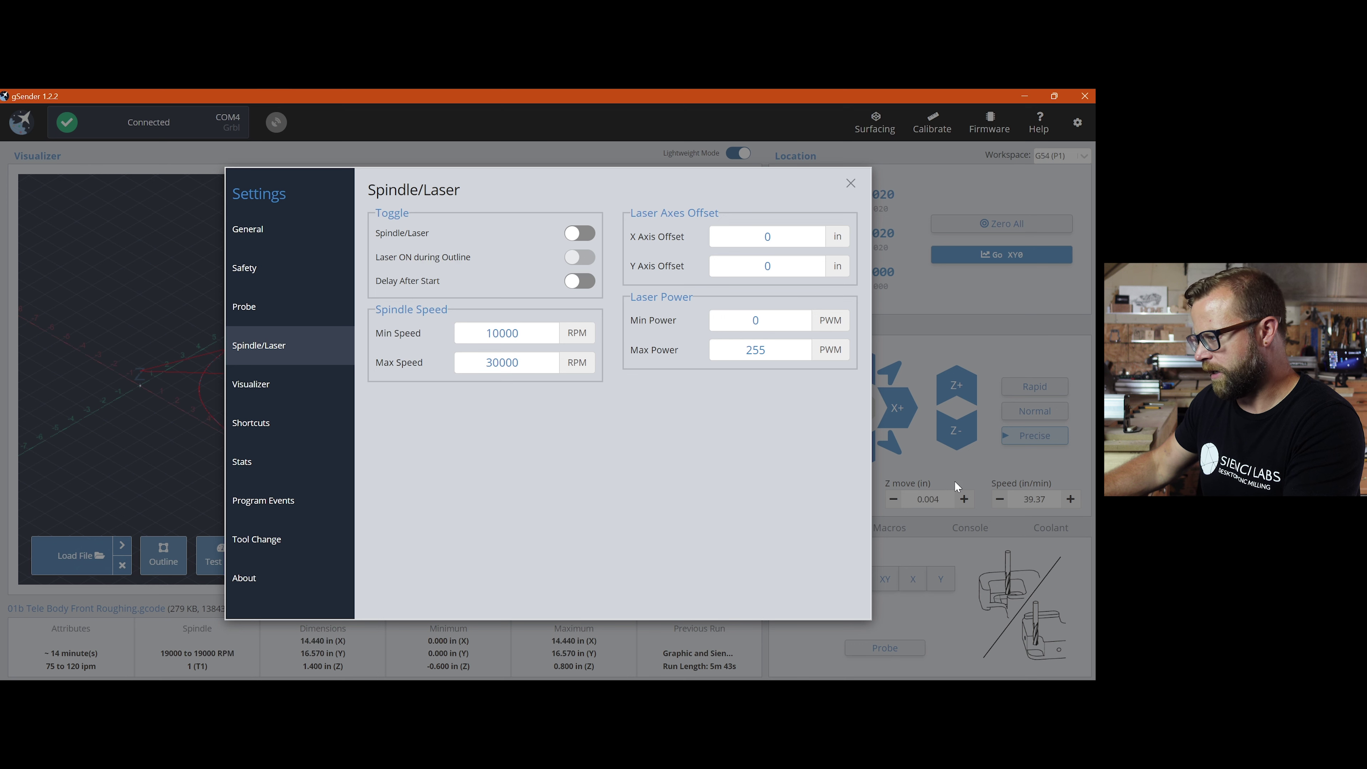
{"action": "left_click", "coordinate": [579, 233]}
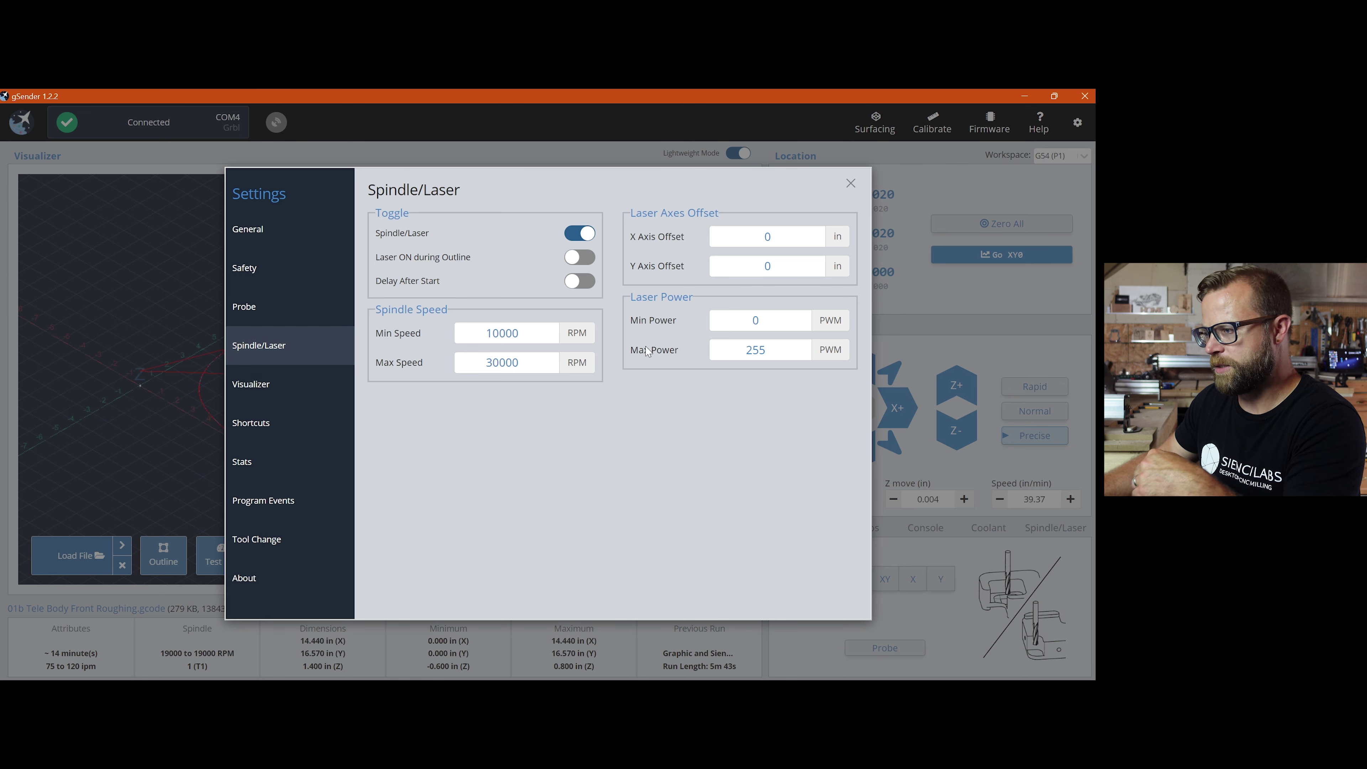
{"action": "left_click", "coordinate": [276, 384]}
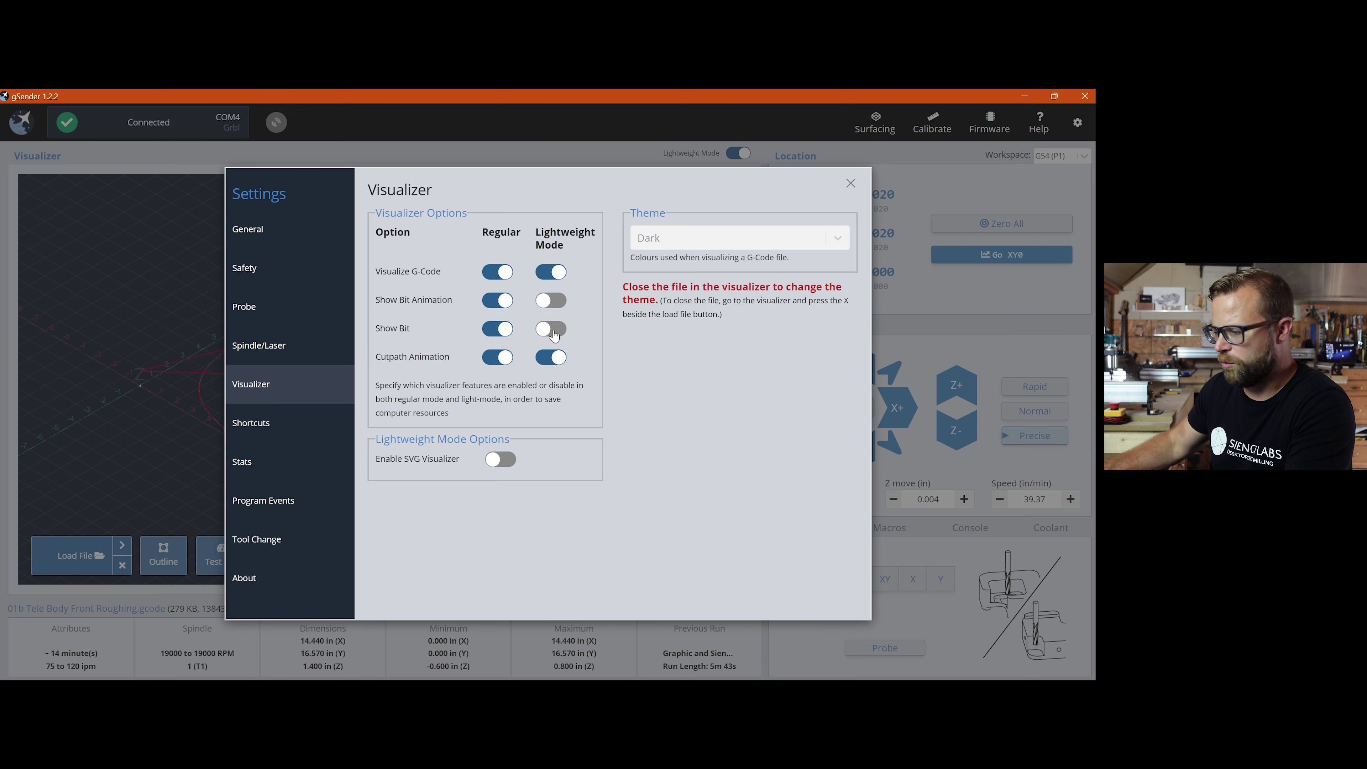
- Set the visualizer theme to Custom, then go to the Shortcuts settings
{"action": "left_click", "coordinate": [754, 238]}
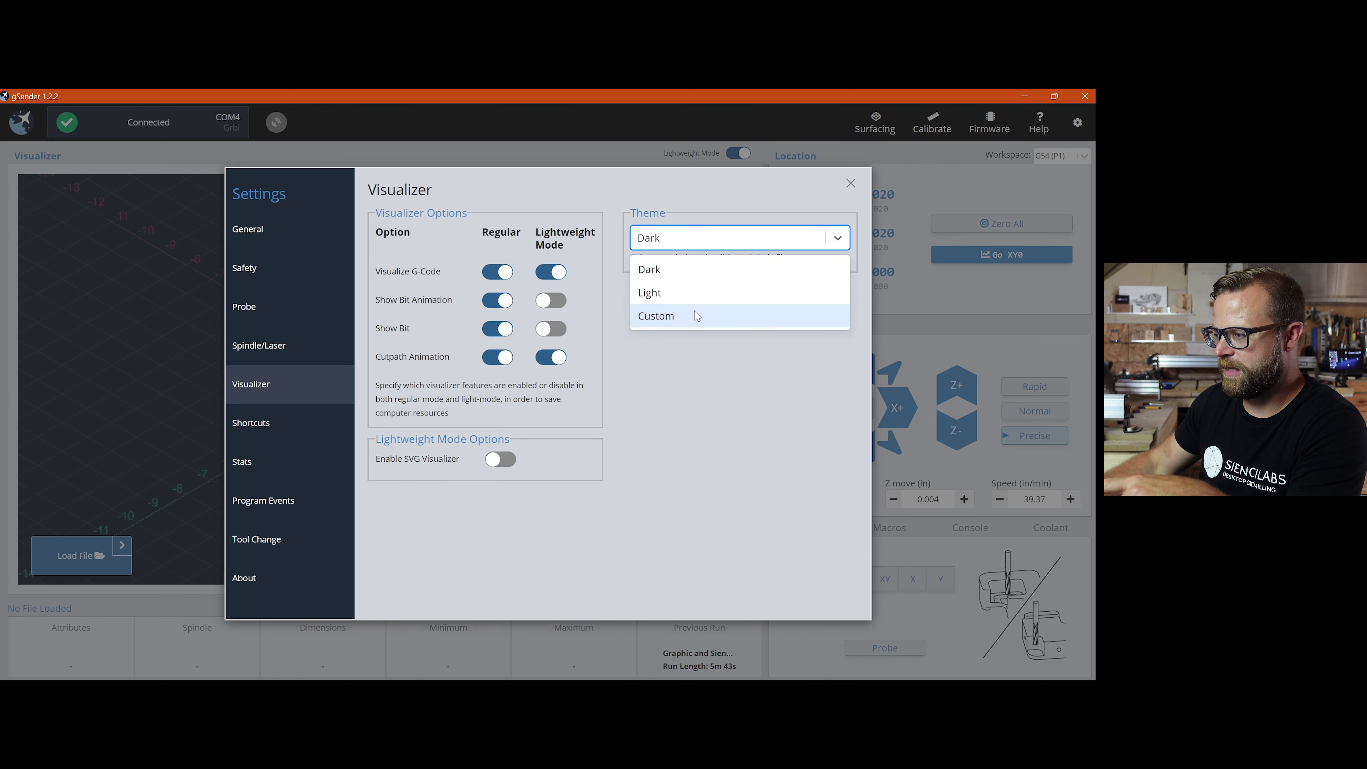
{"action": "left_click", "coordinate": [679, 322]}
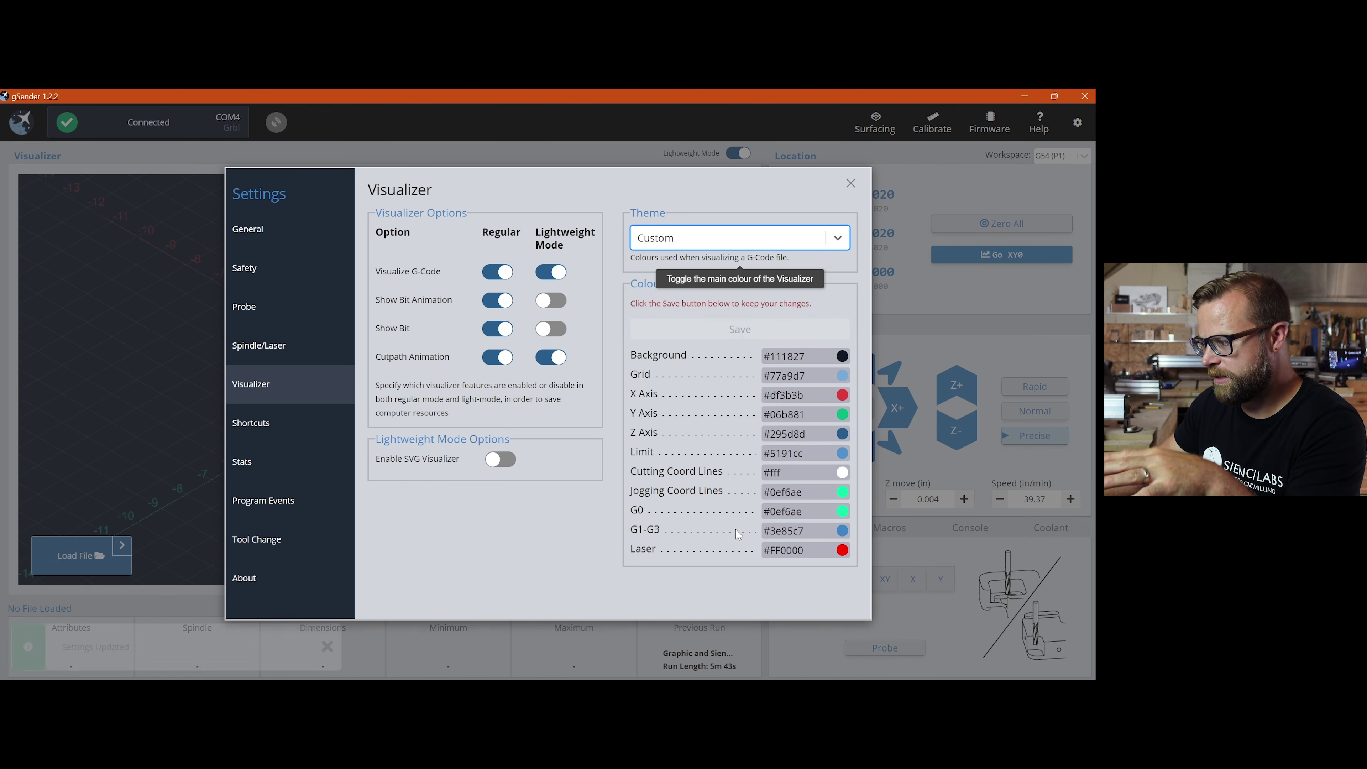
{"action": "left_click", "coordinate": [258, 425]}
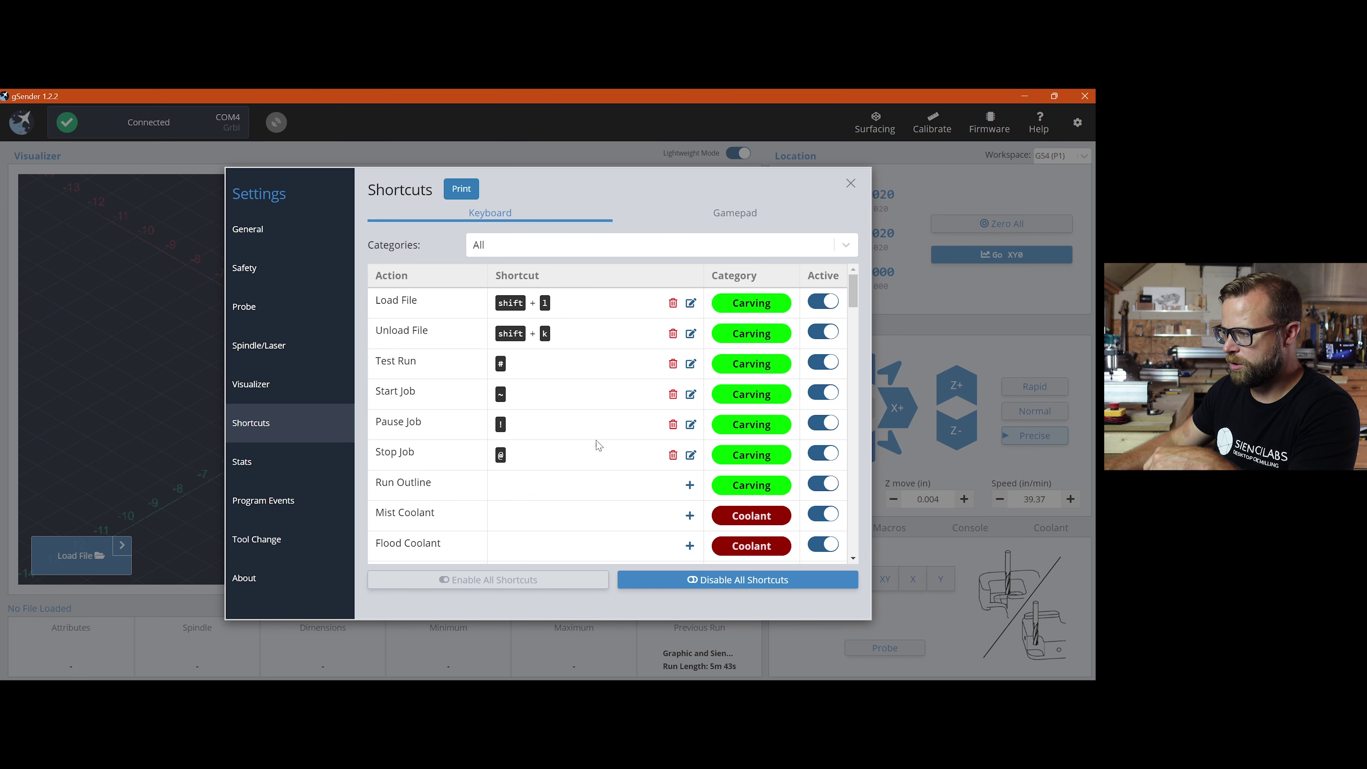
- Browse the Gamepad shortcut profiles and job Stats, ending on Program Events
{"action": "left_click", "coordinate": [744, 224]}
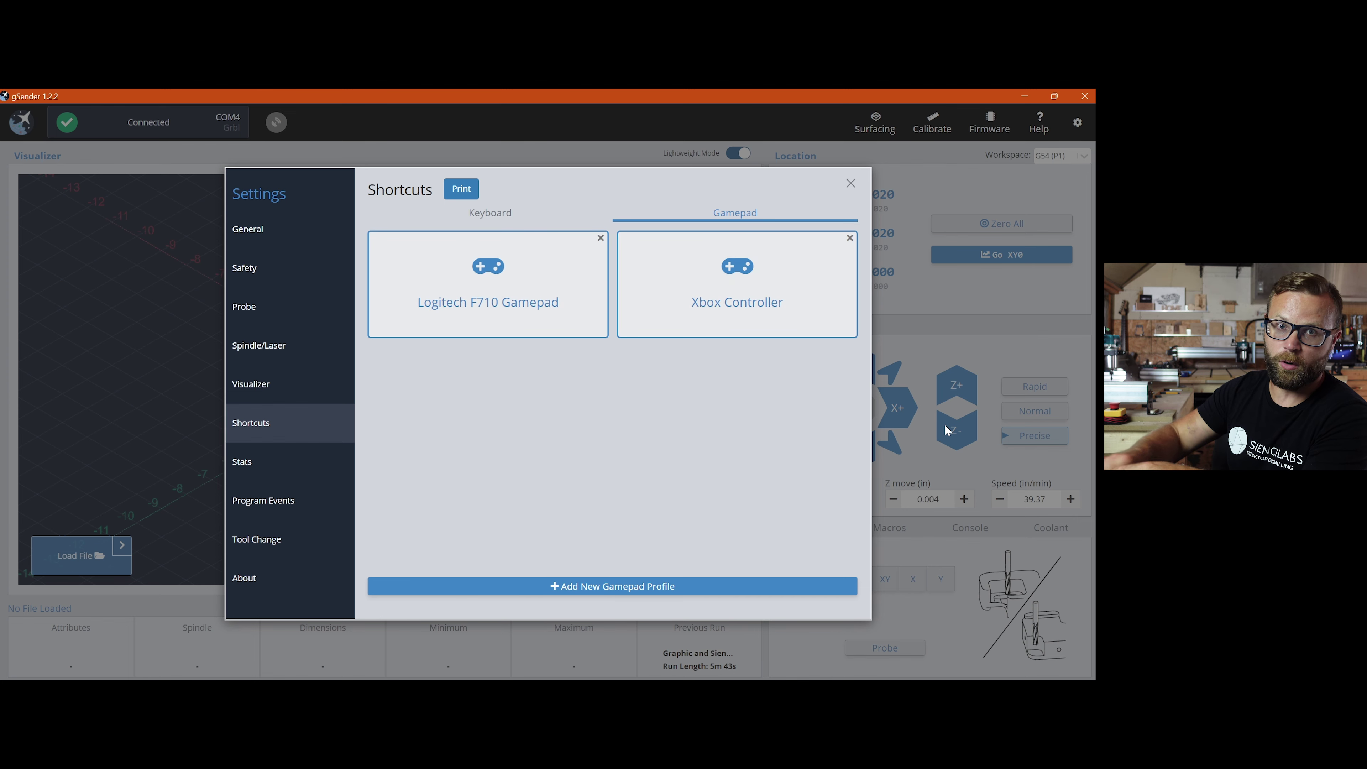
{"action": "left_click", "coordinate": [241, 462]}
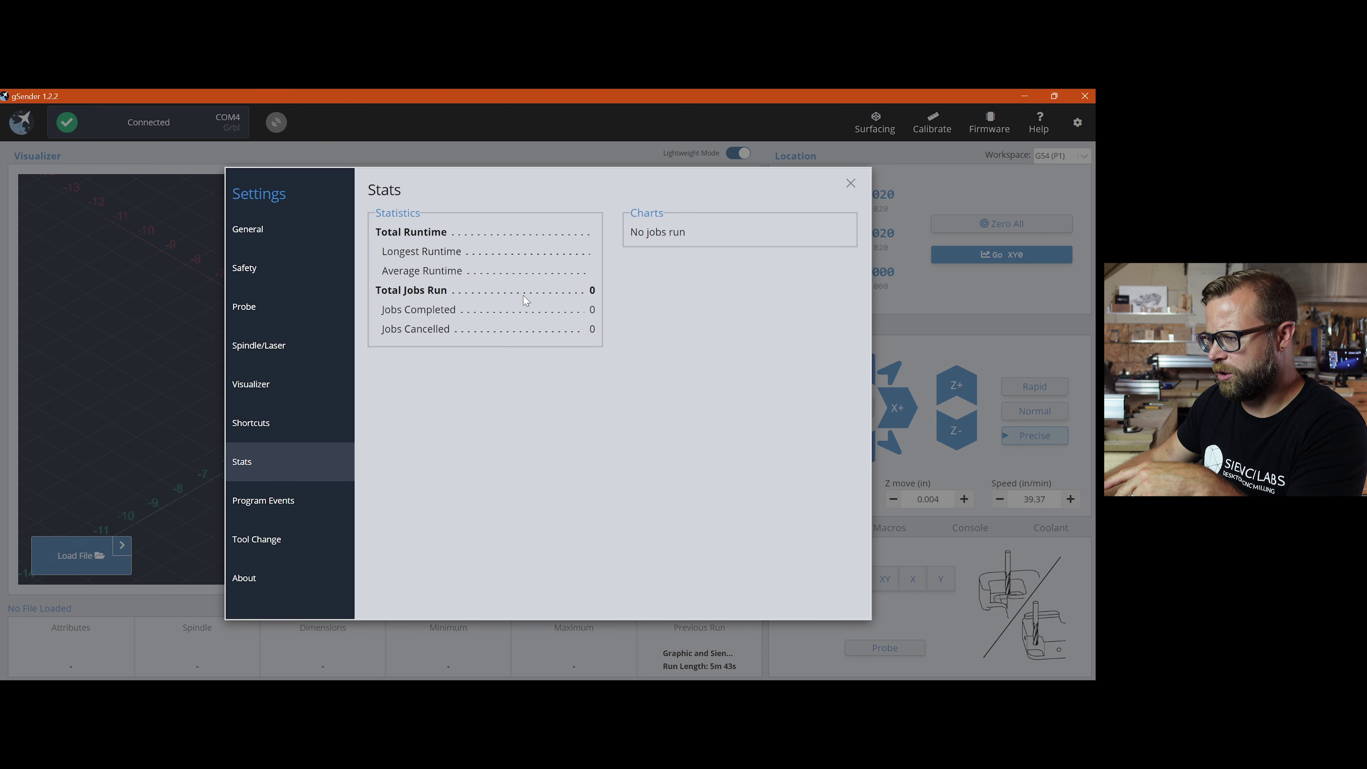
{"action": "left_click", "coordinate": [263, 500]}
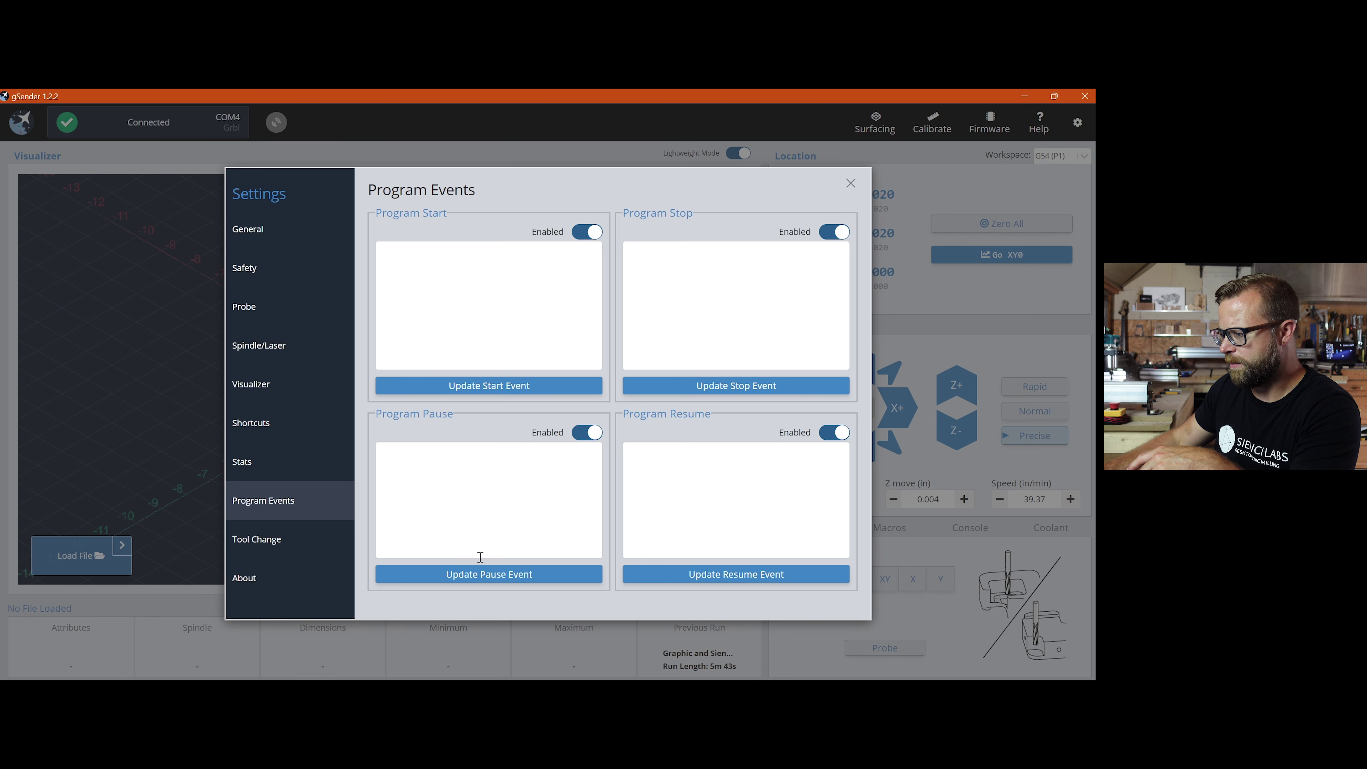
- Confirm the tool change strategy stays set to Pause
{"action": "left_click", "coordinate": [271, 542]}
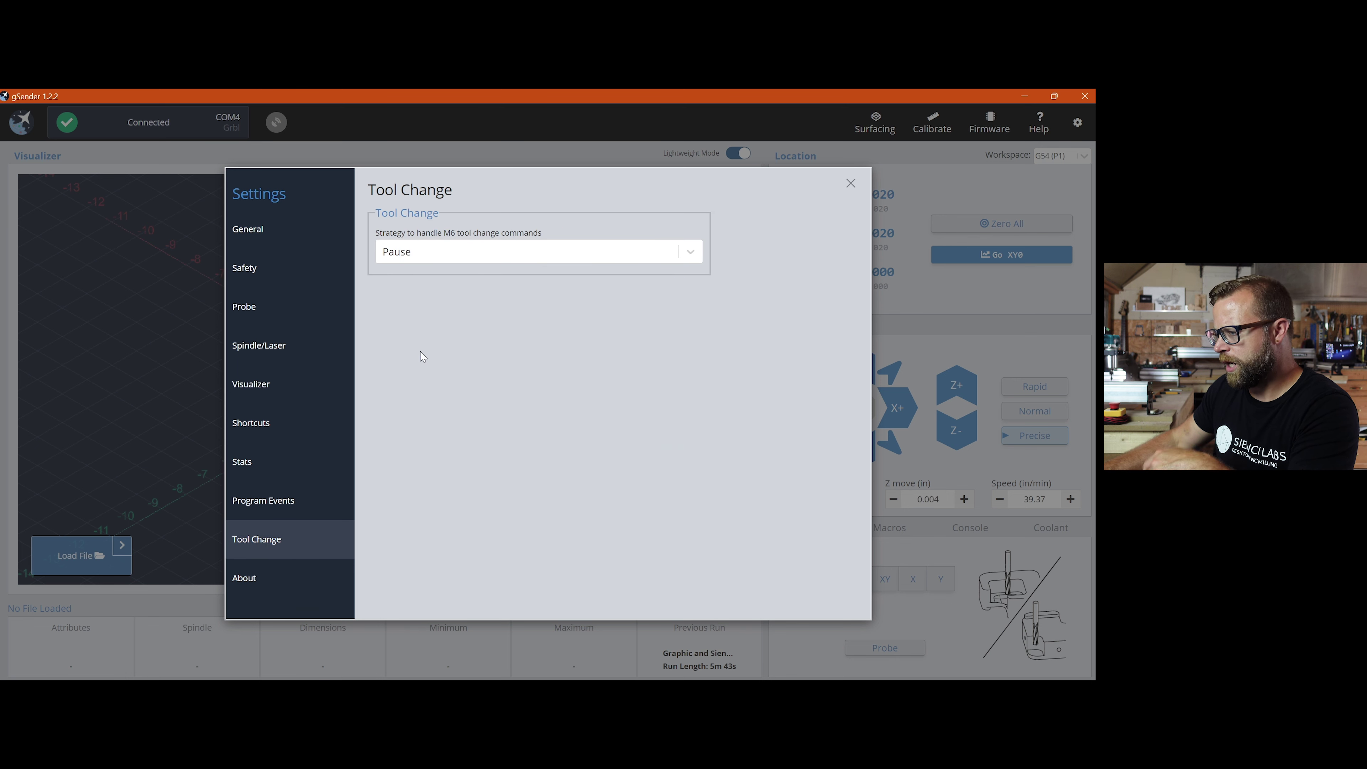
{"action": "left_click", "coordinate": [467, 259]}
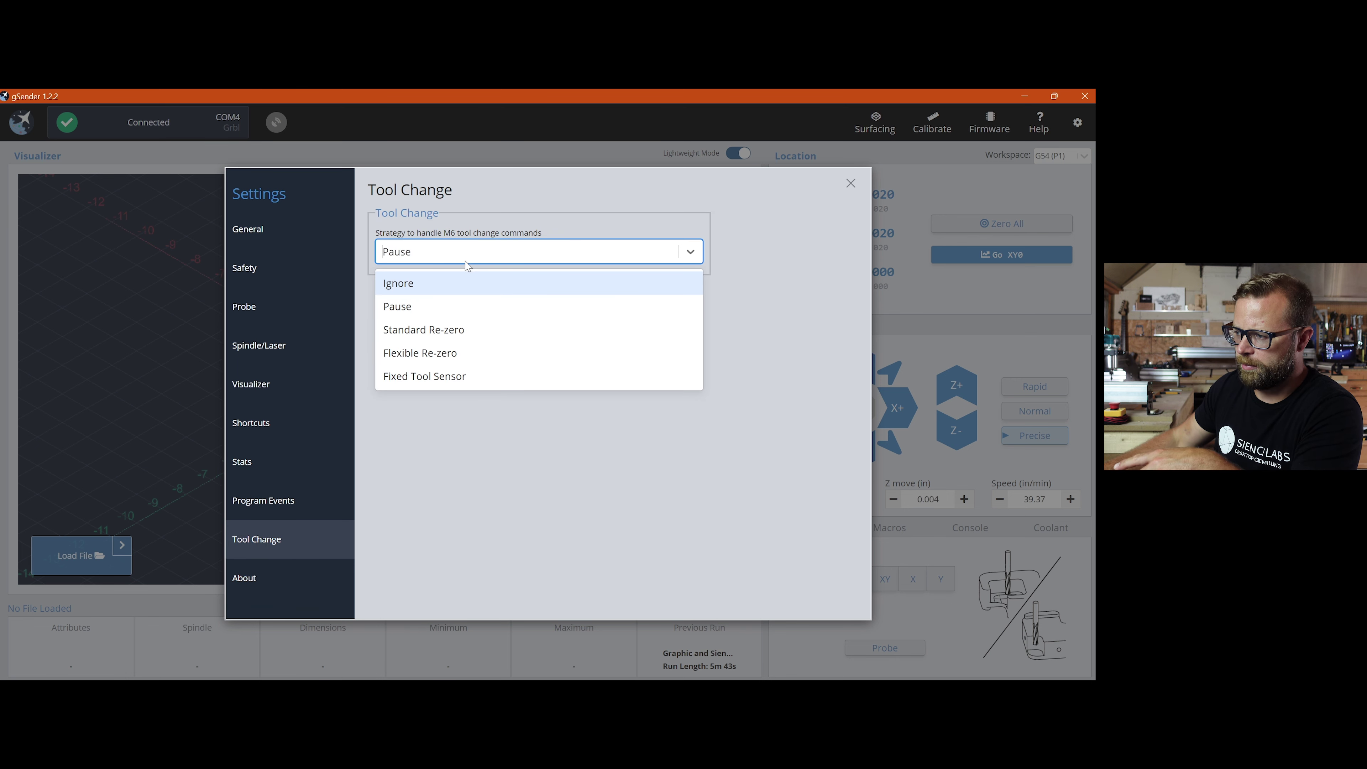
{"action": "left_click", "coordinate": [800, 314]}
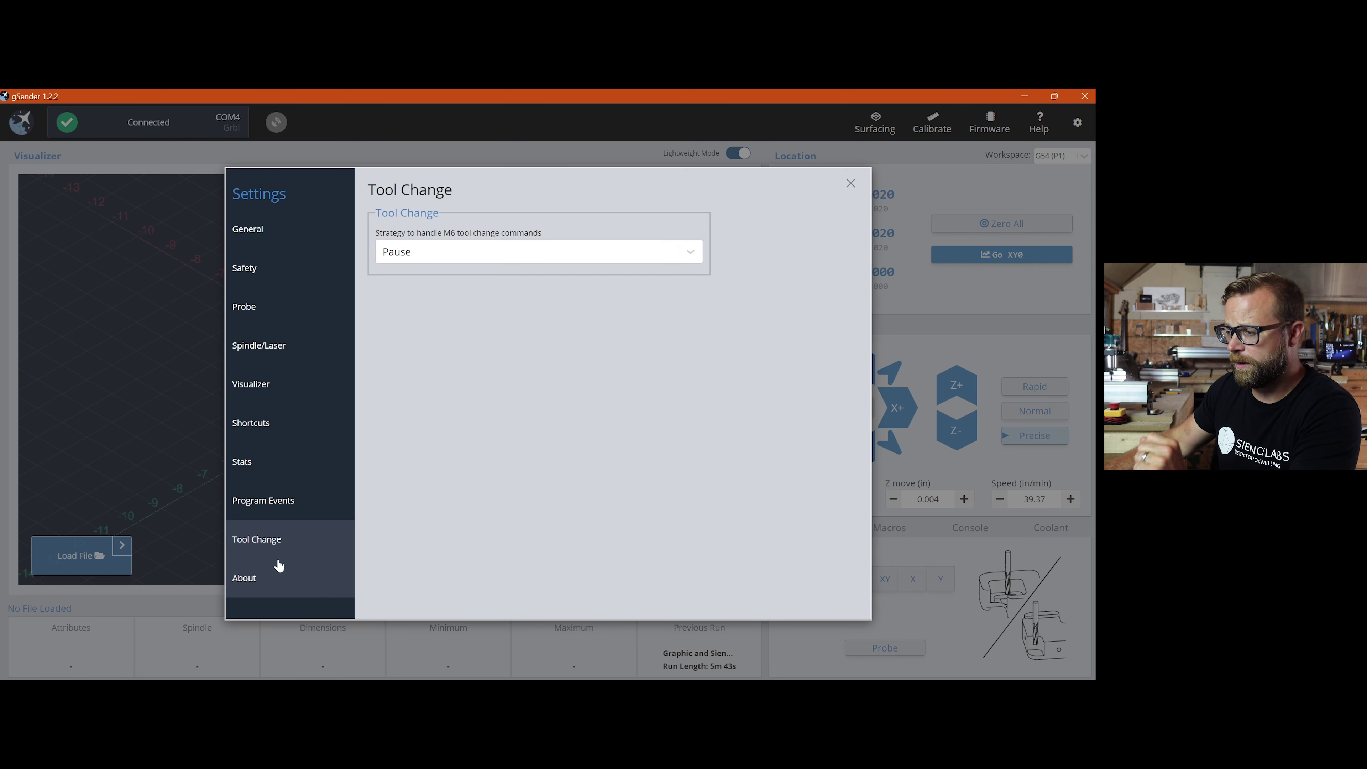
- Read through the release notes on the About page
{"action": "left_click", "coordinate": [266, 582]}
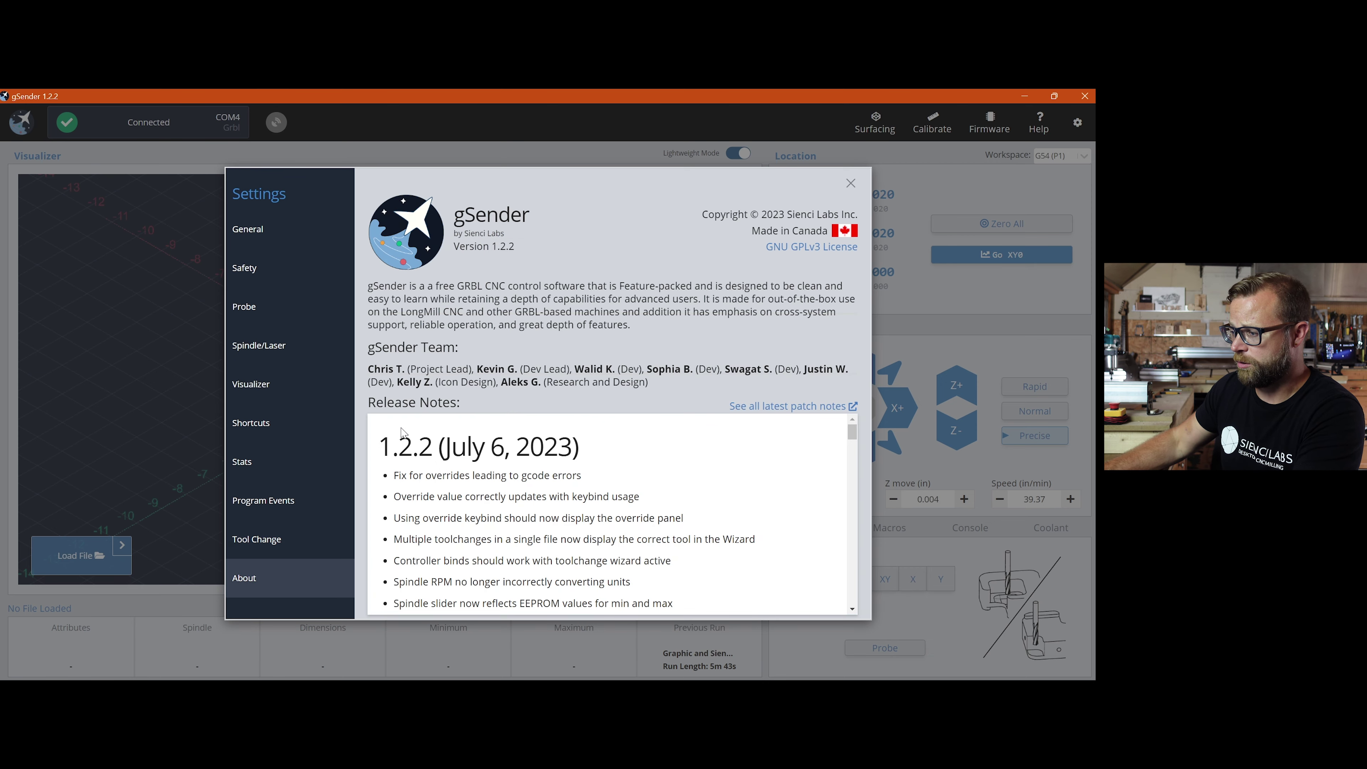
{"action": "scroll", "coordinate": [559, 483], "scroll_direction": "down", "scroll_amount": 15}
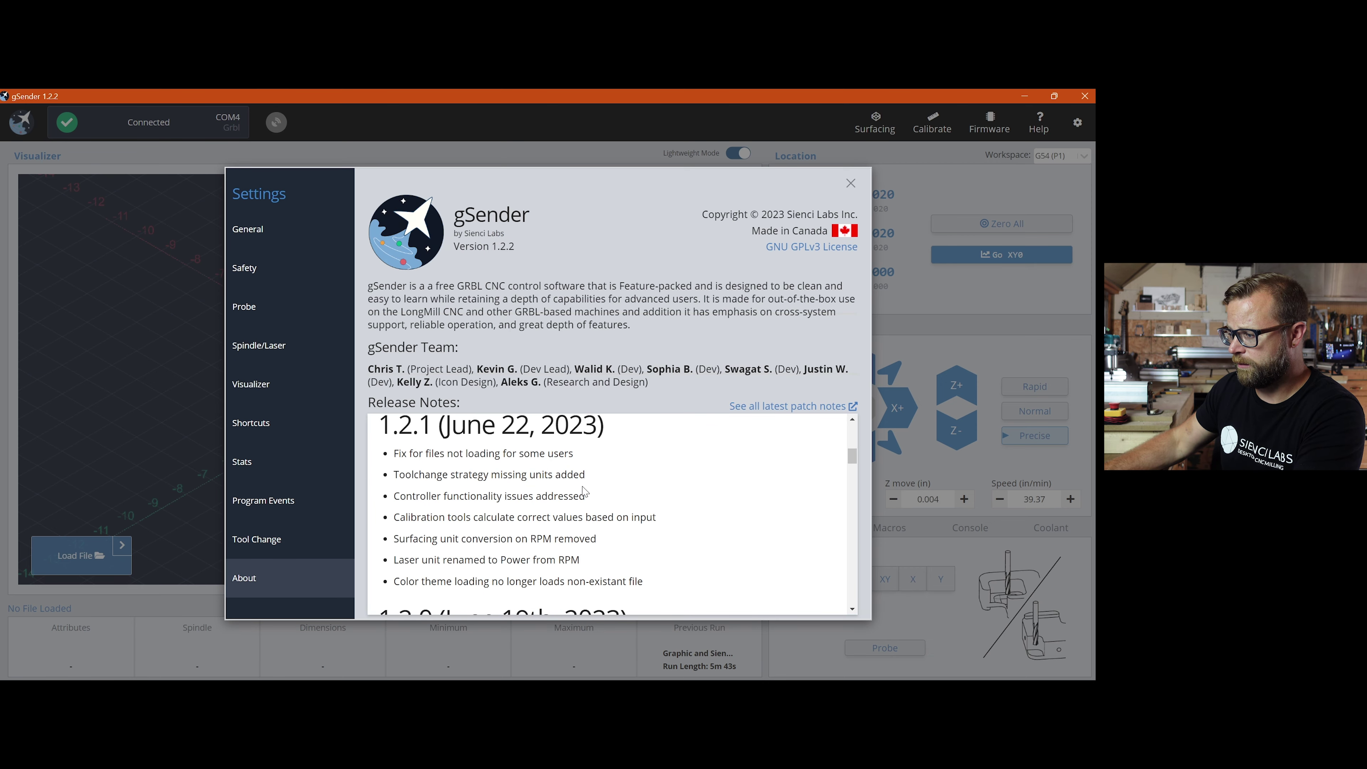
{"action": "scroll", "coordinate": [588, 495], "scroll_direction": "down", "scroll_amount": 3}
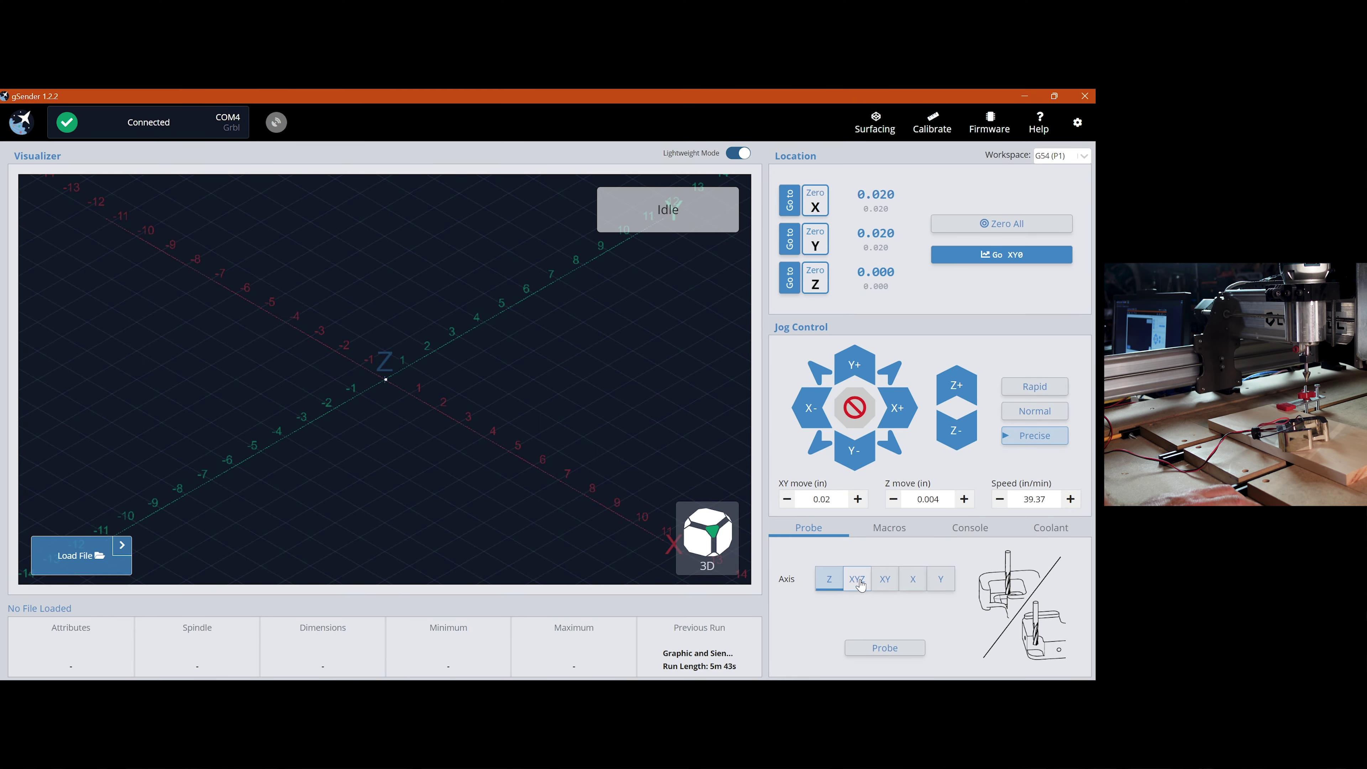
- Set the probe axis to XYZ
{"action": "left_click", "coordinate": [857, 580]}
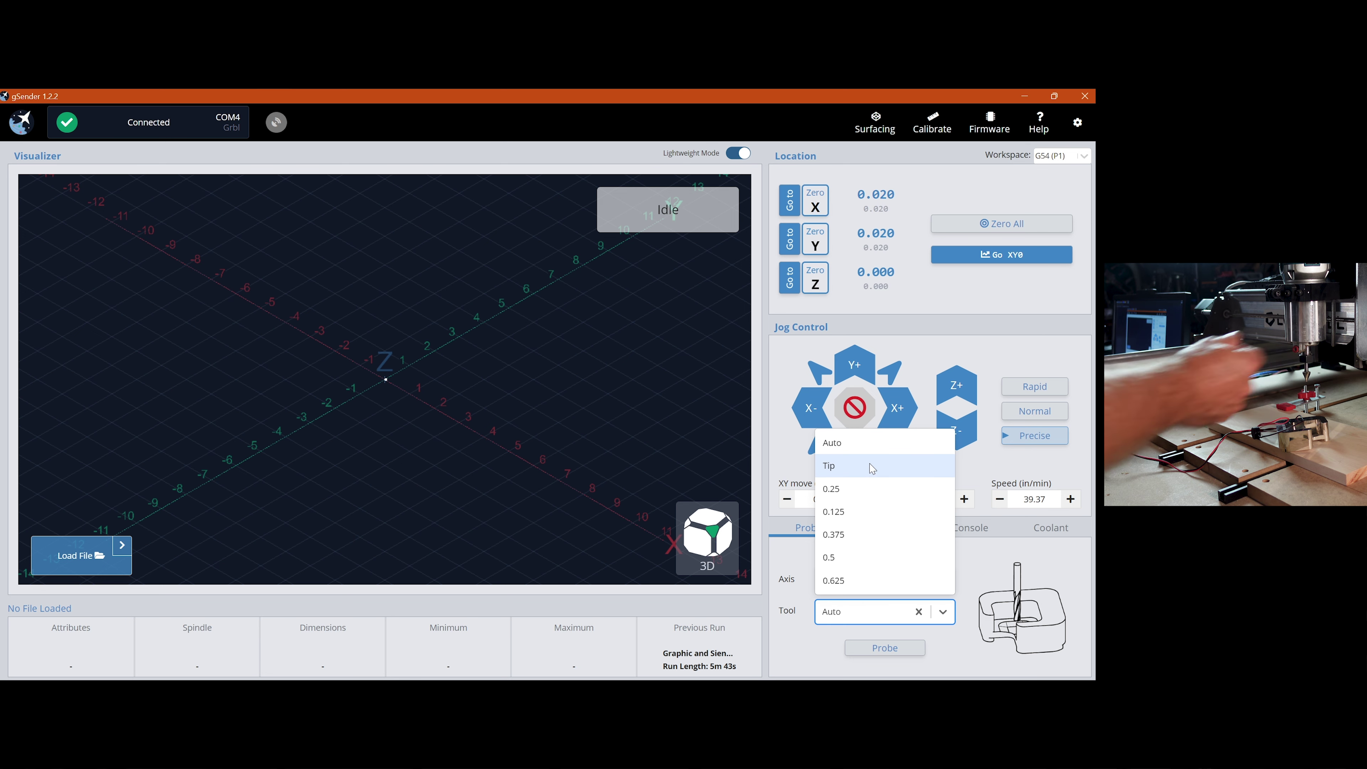
- Select Tip as the probe tool
{"action": "left_click", "coordinate": [872, 467]}
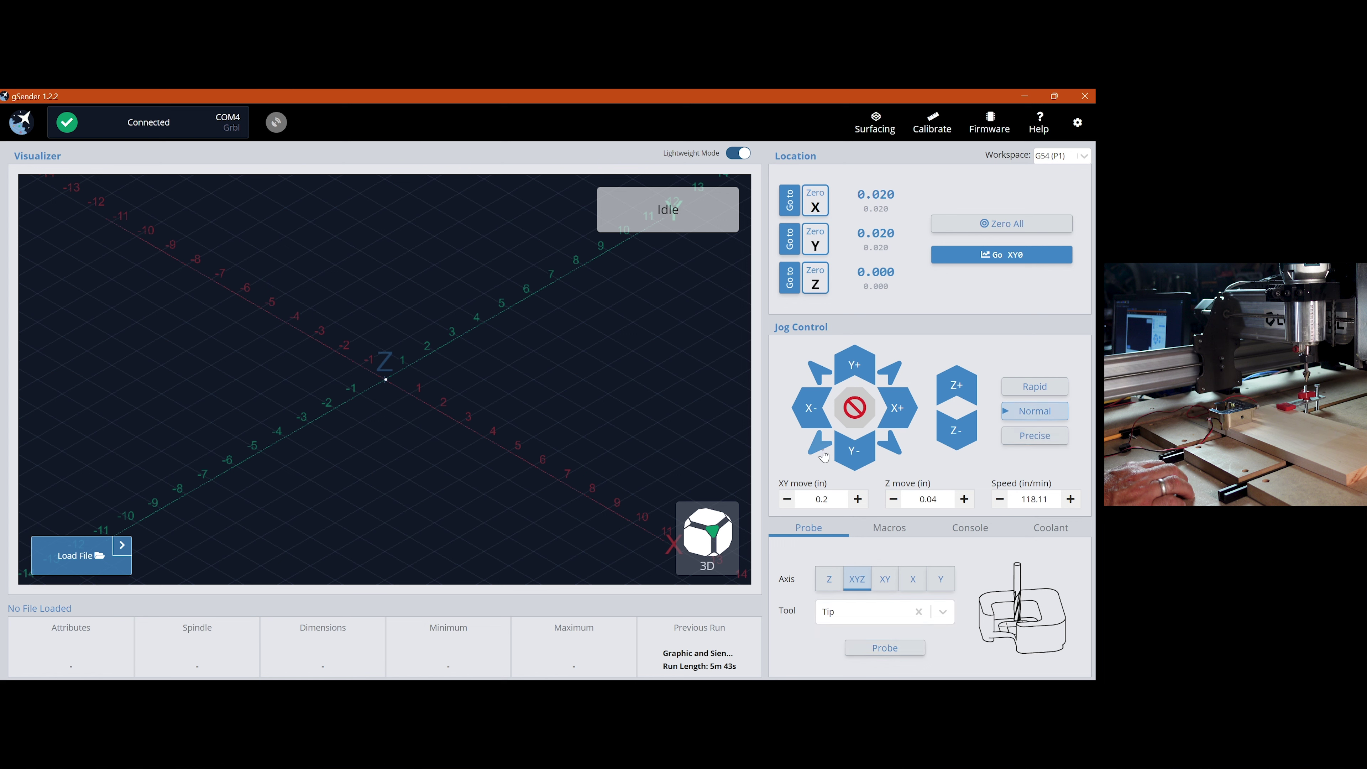
- Jog the bit toward the corner in X-/Y-, then lower Z to -2.641 in with Precise jogging
{"action": "left_click_drag", "start_coordinate": [816, 447], "coordinate": [818, 449]}
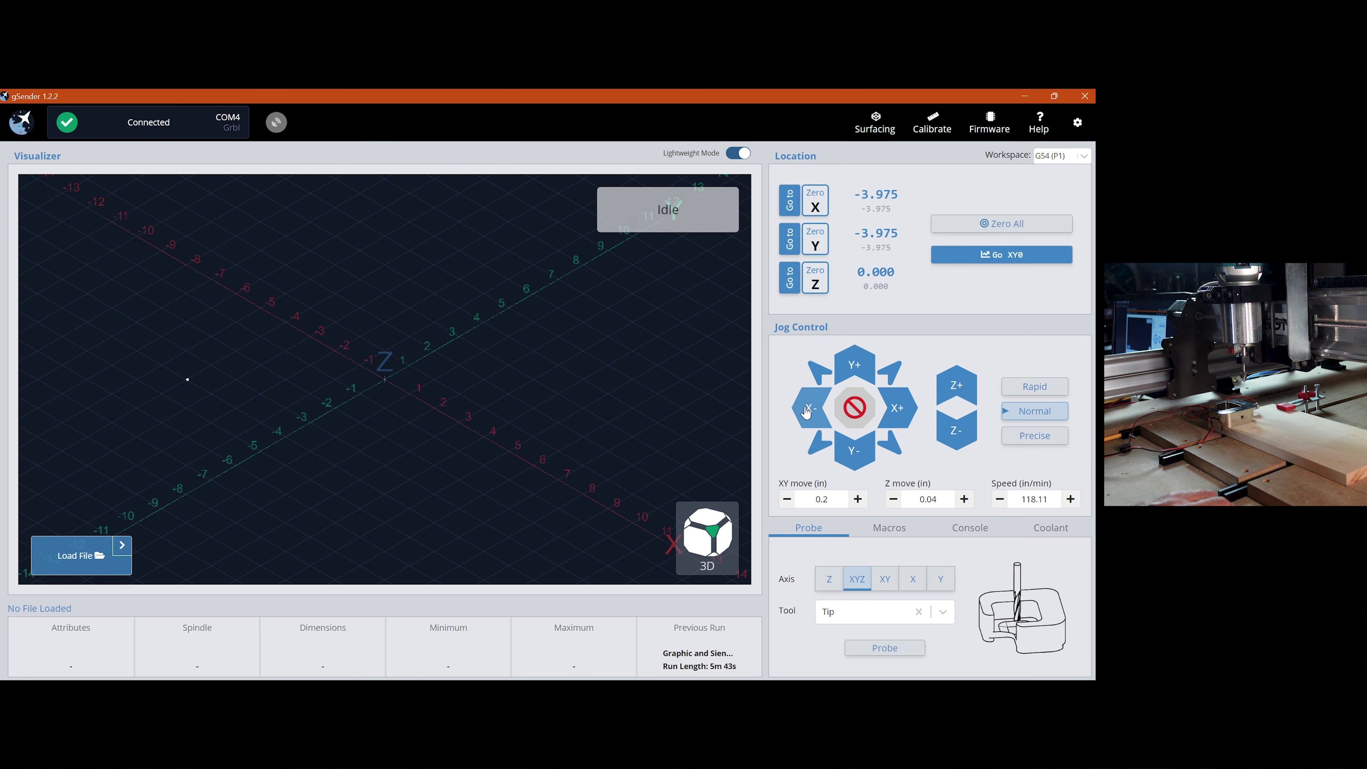
{"action": "left_click_drag", "start_coordinate": [815, 407], "coordinate": [887, 408]}
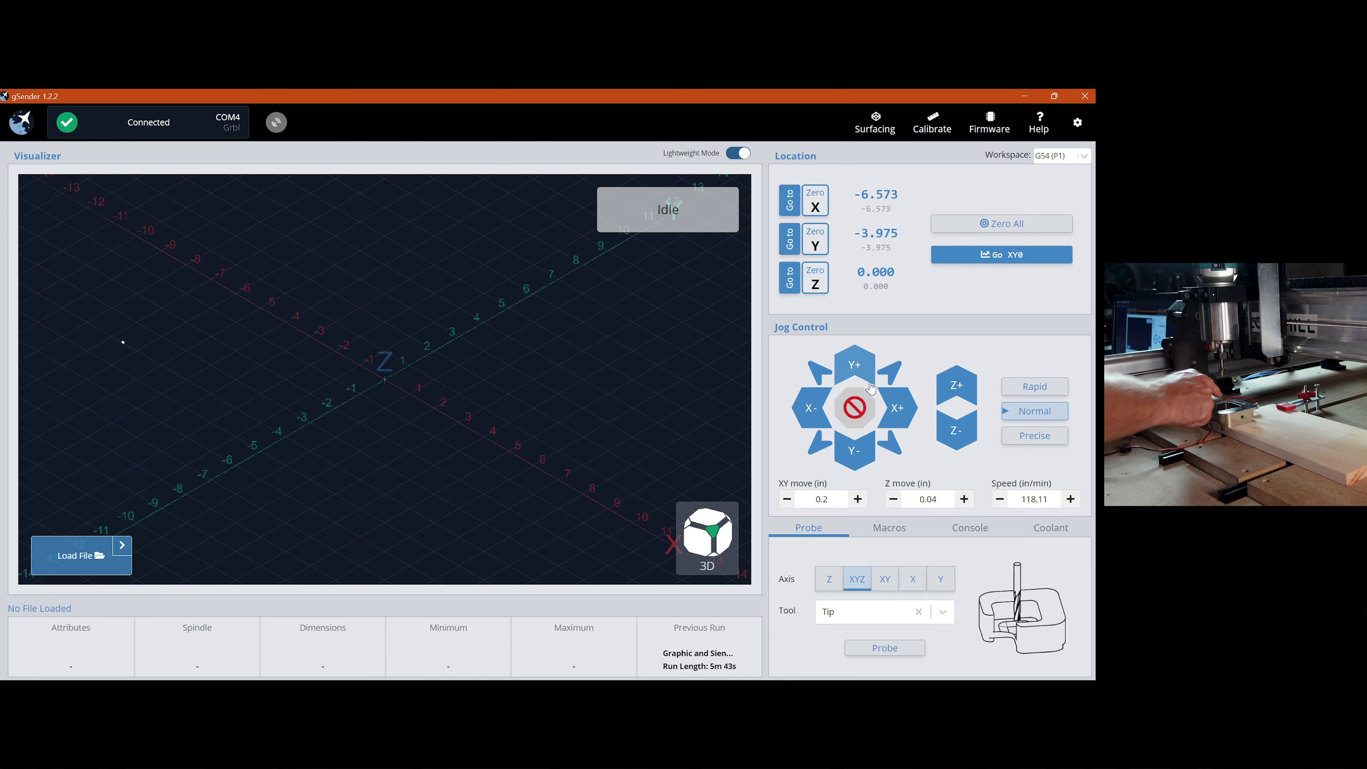
{"action": "key", "text": "shift+x"}
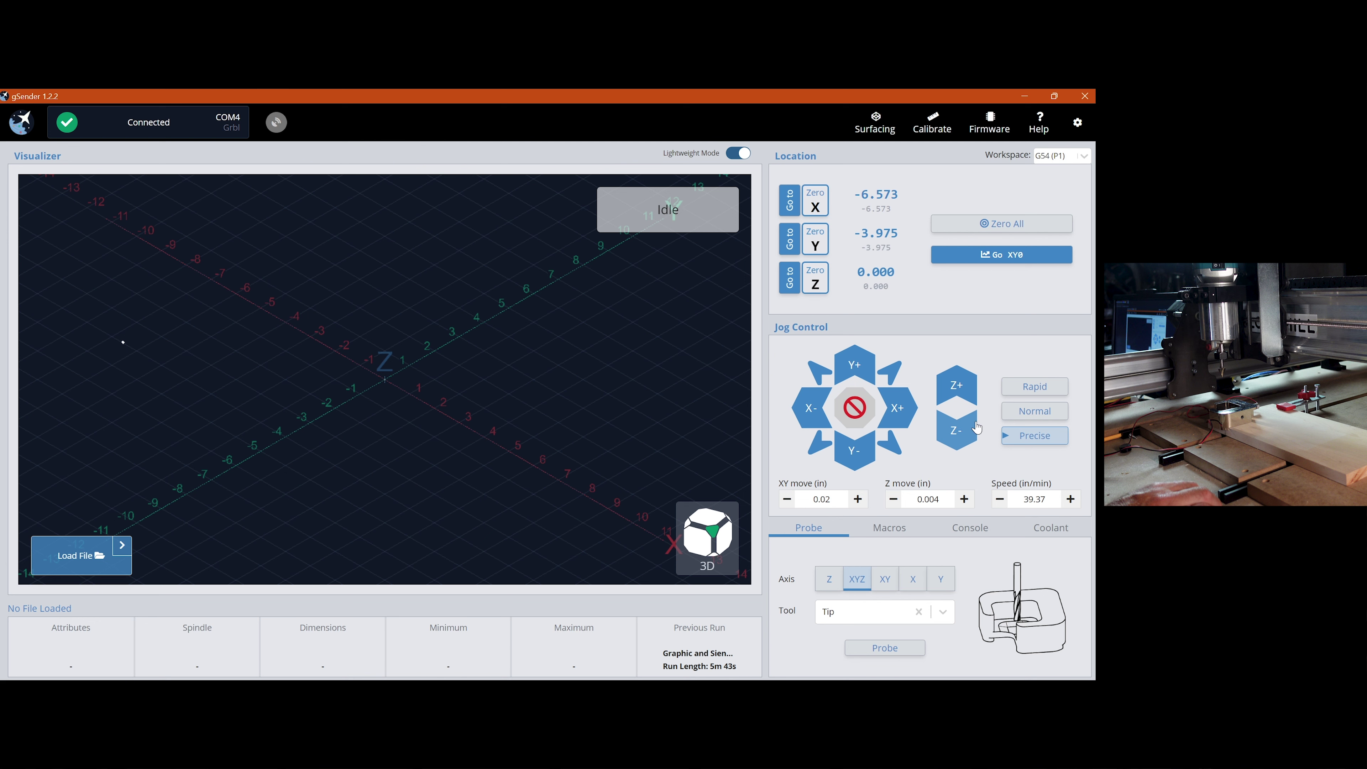
{"action": "left_click_drag", "start_coordinate": [970, 436], "coordinate": [969, 435]}
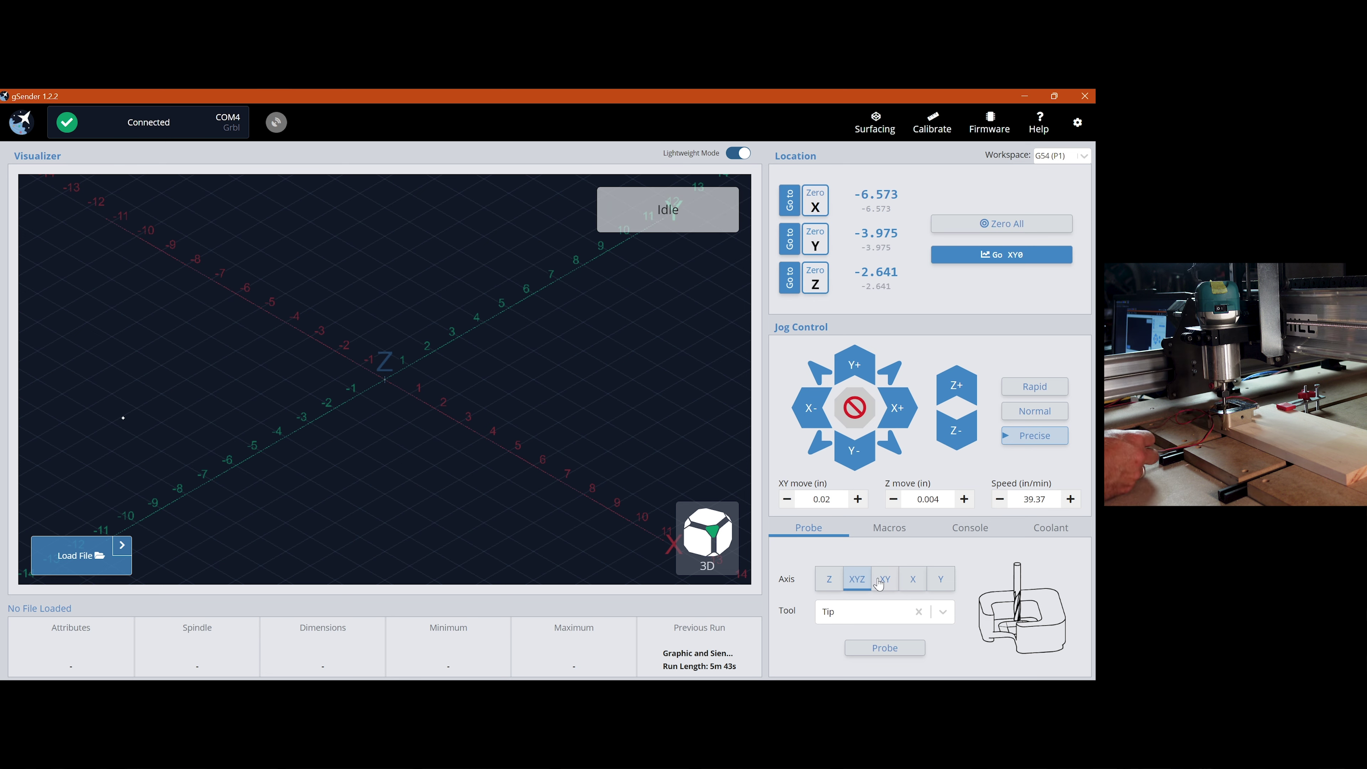
- Start the probing cycle from the Probe - XYZ Touch dialog
{"action": "left_click", "coordinate": [894, 652]}
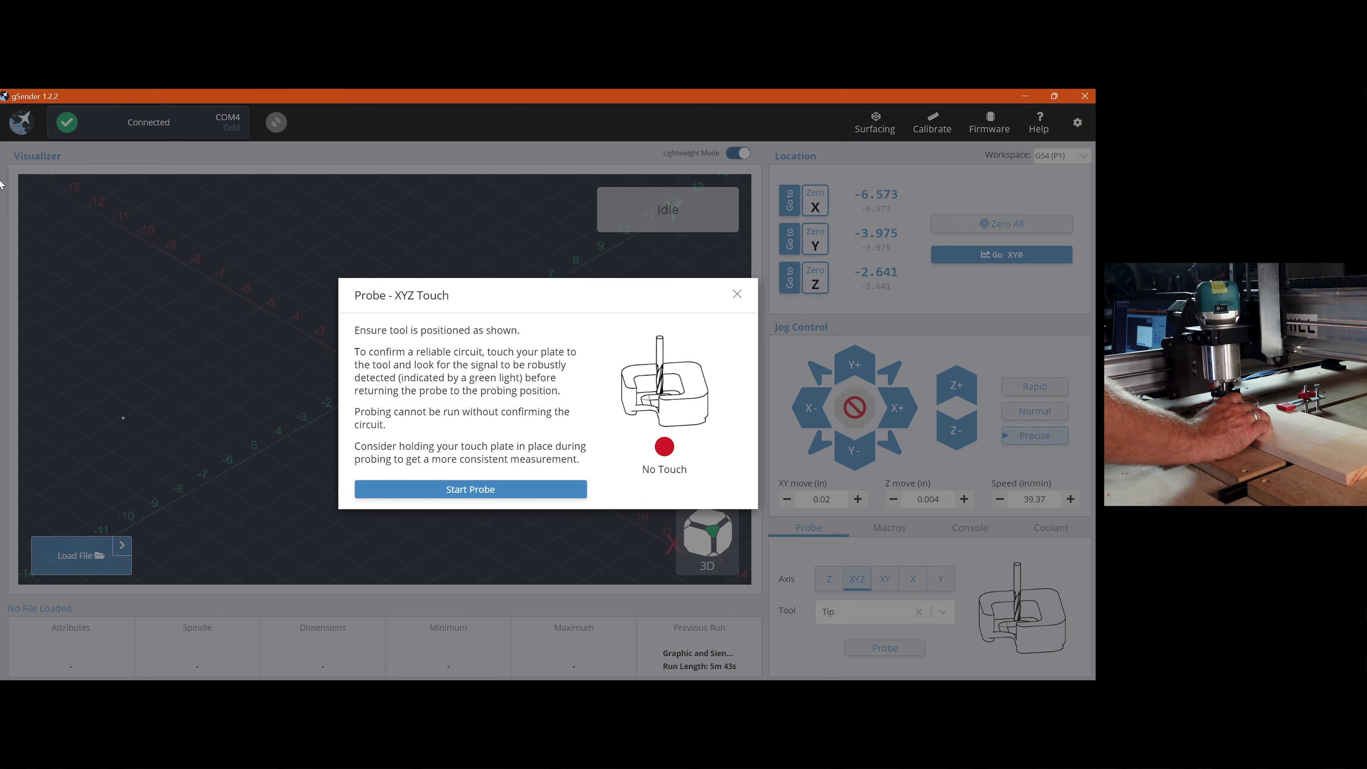
{"action": "left_click", "coordinate": [498, 489]}
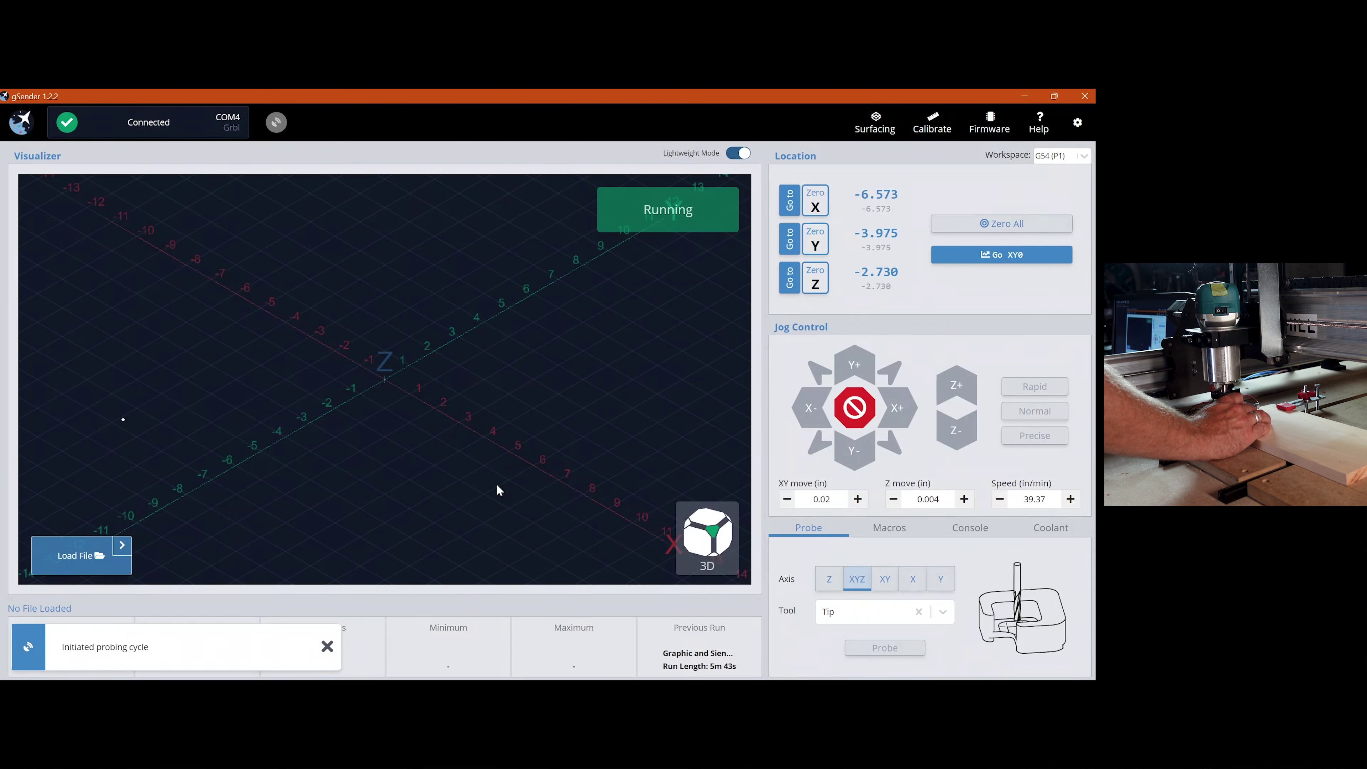